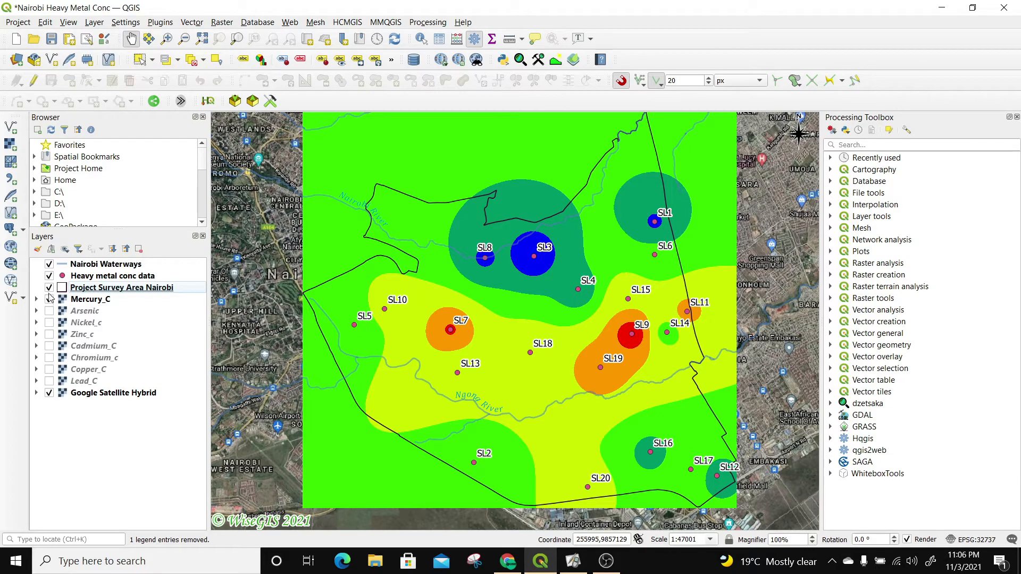
Hide the Mercury_C raster and change the Project Survey Area Nairobi outline colour to magenta
click(49, 300)
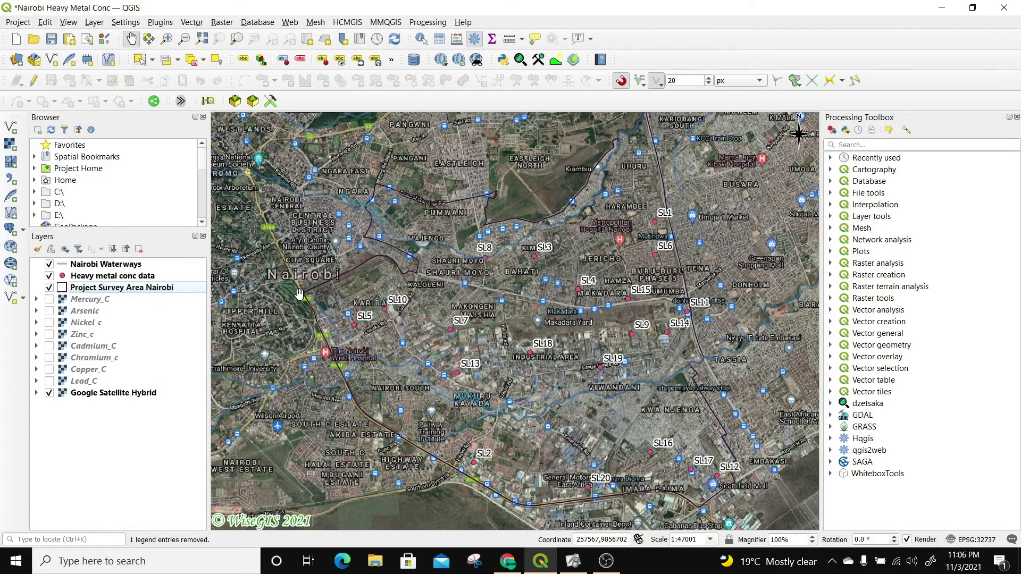
click(65, 291)
right_click(65, 291)
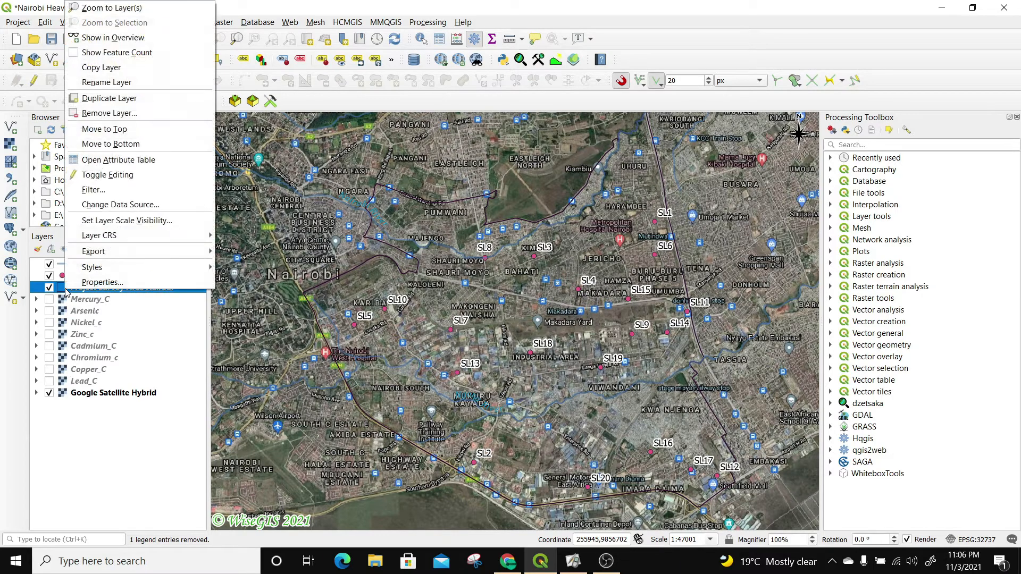
click(108, 282)
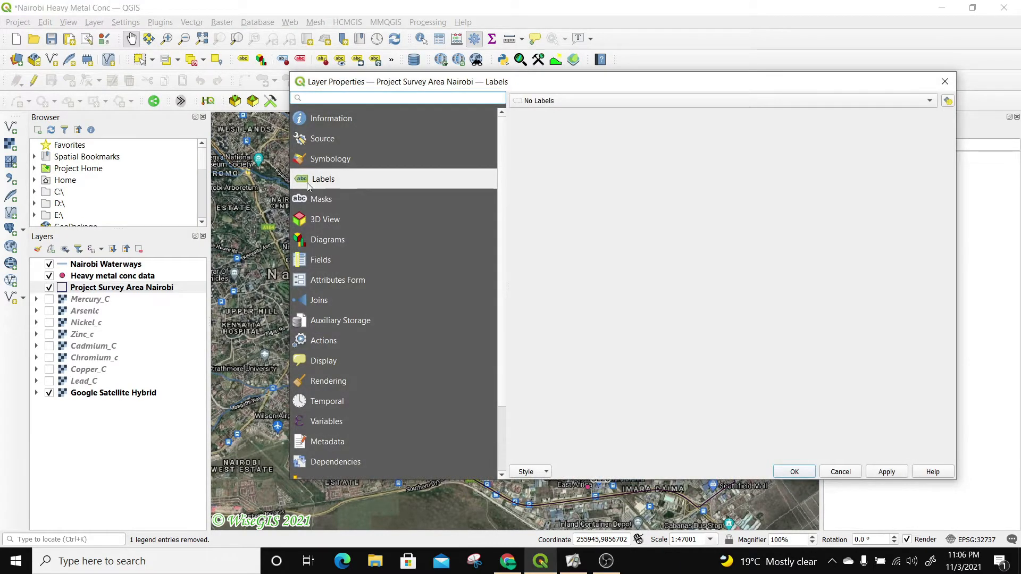
click(315, 160)
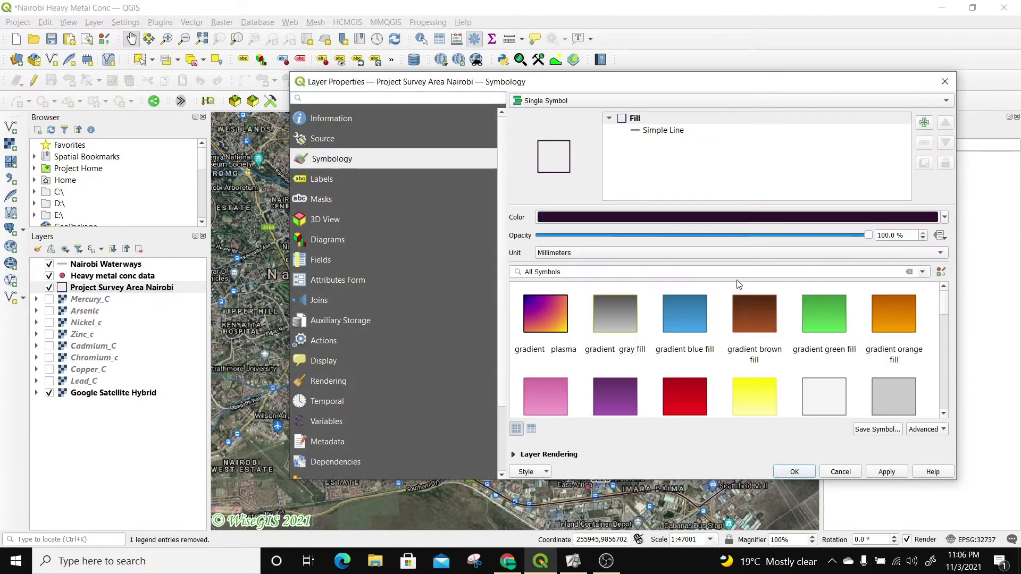
click(945, 217)
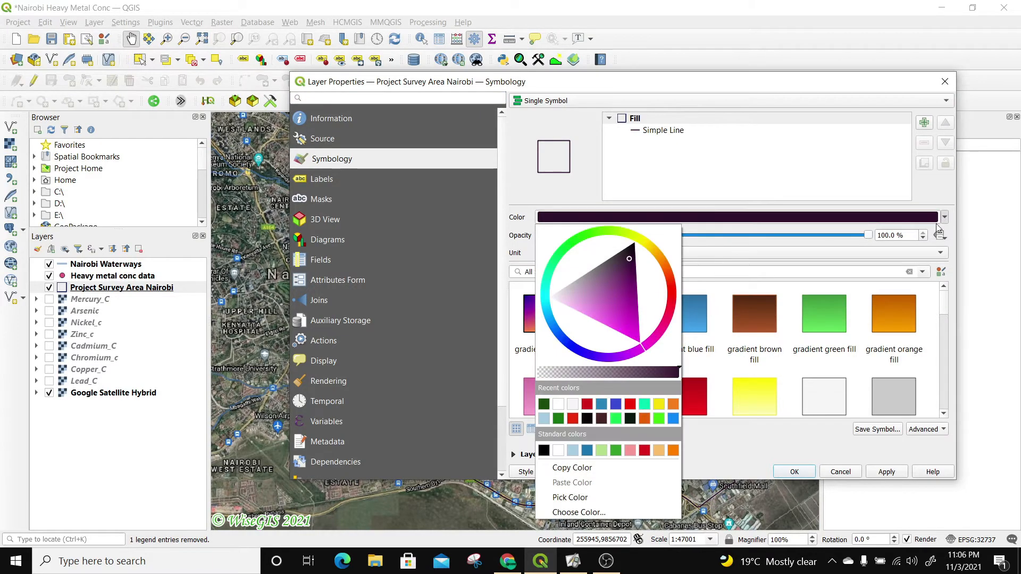
click(639, 326)
click(504, 271)
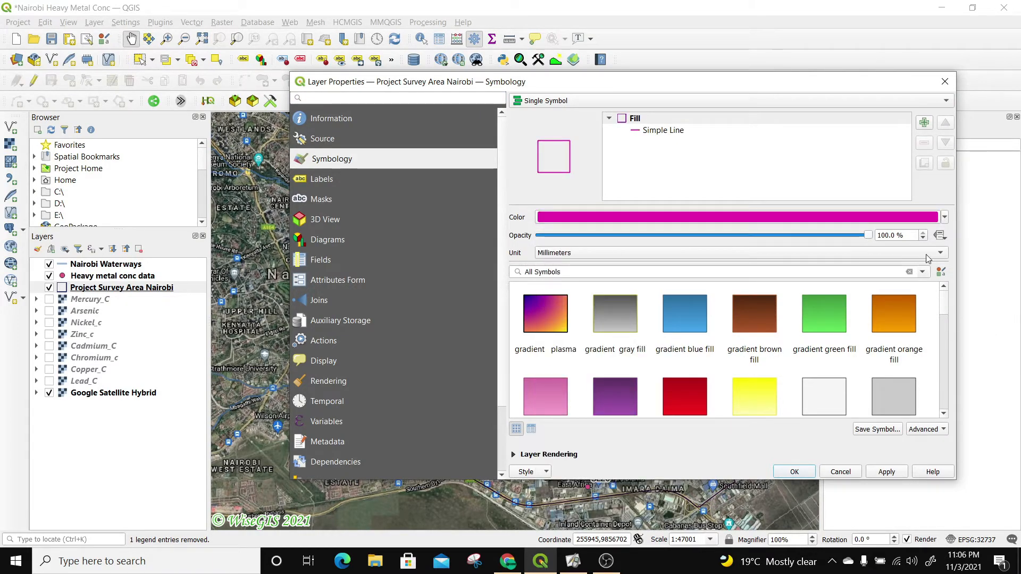
Set the survey area's simple line stroke width to 0.8 mm and apply the symbology
click(676, 133)
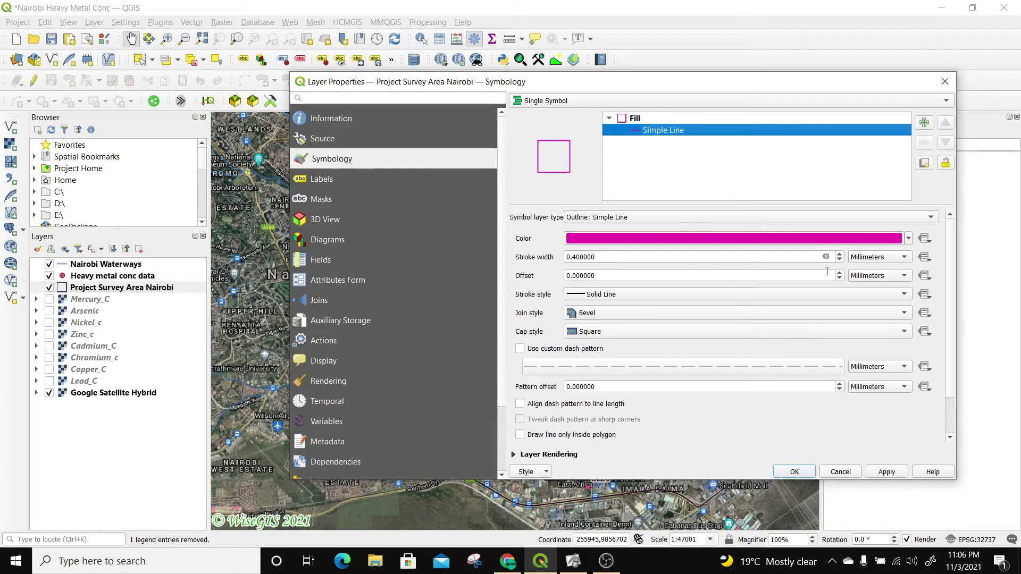
click(840, 255)
click(840, 255)
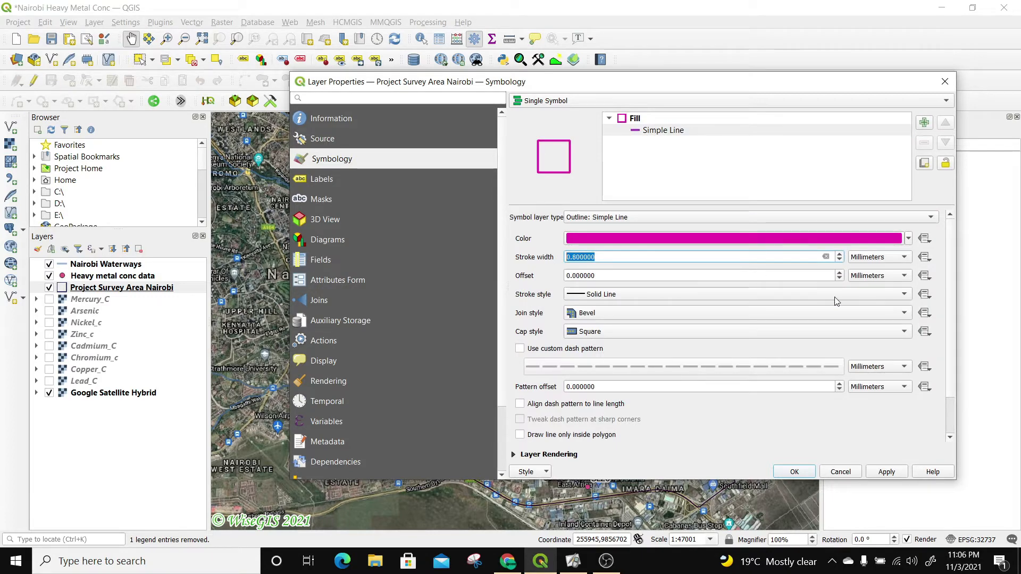
click(887, 472)
click(807, 473)
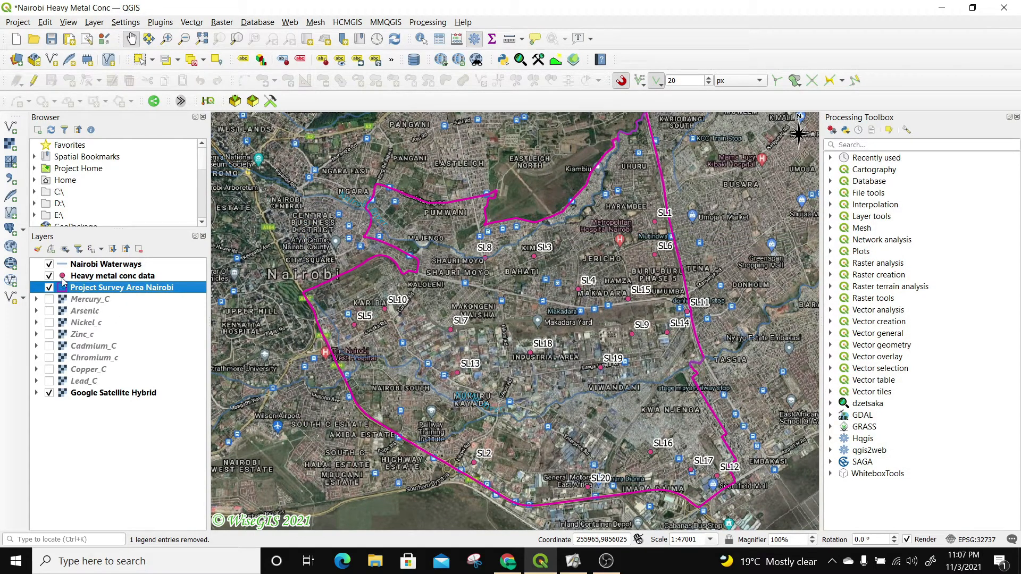
Apply the diamond red marker symbol to the Heavy metal conc data layer
click(63, 278)
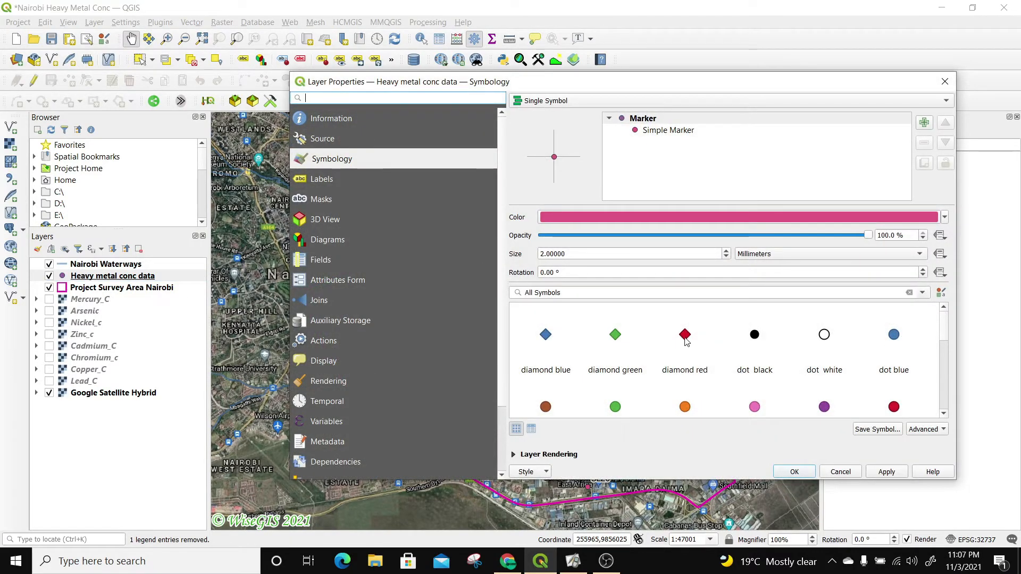
click(685, 336)
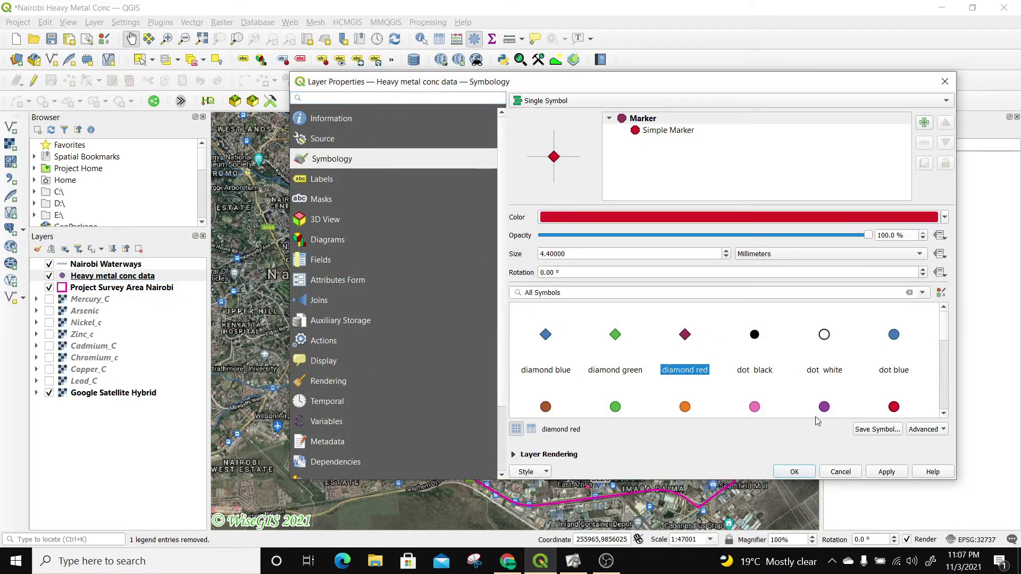
click(886, 472)
click(827, 473)
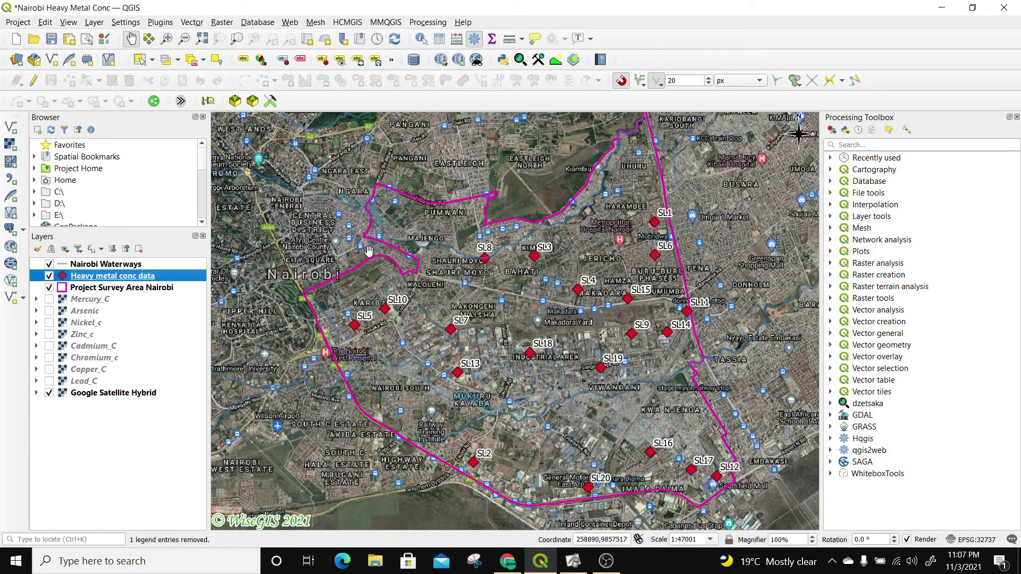
Show Mercury_C again and set up Clip Raster by Mask Layer with Mercury_C as input and Project Survey Area Nairobi as mask
click(49, 300)
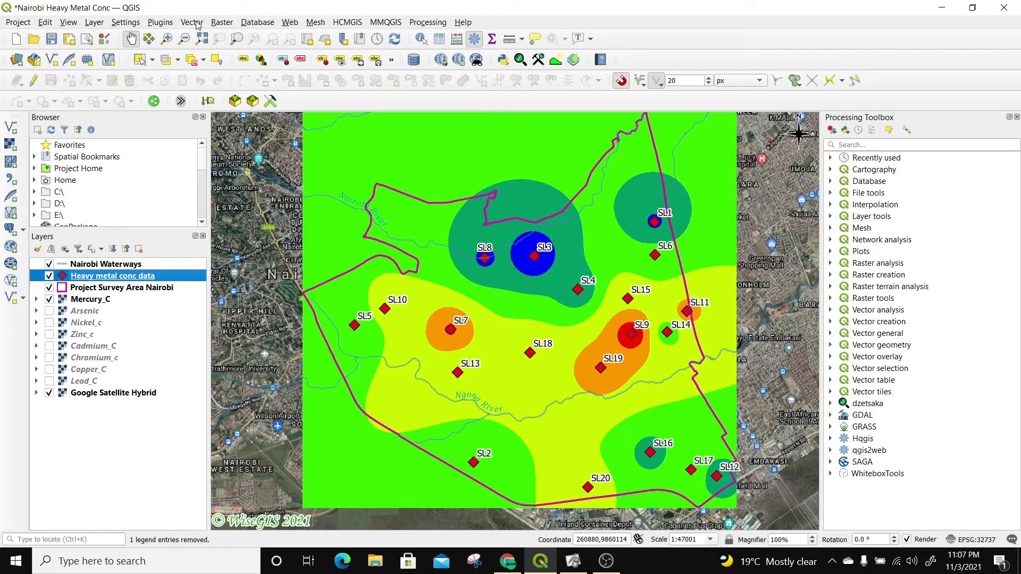
click(214, 23)
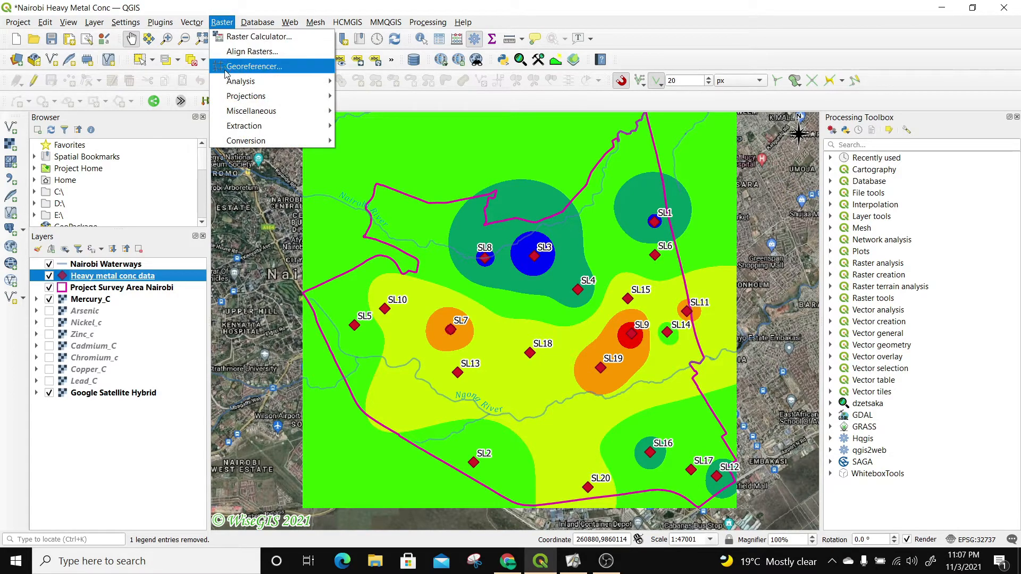
mouse_move(237, 125)
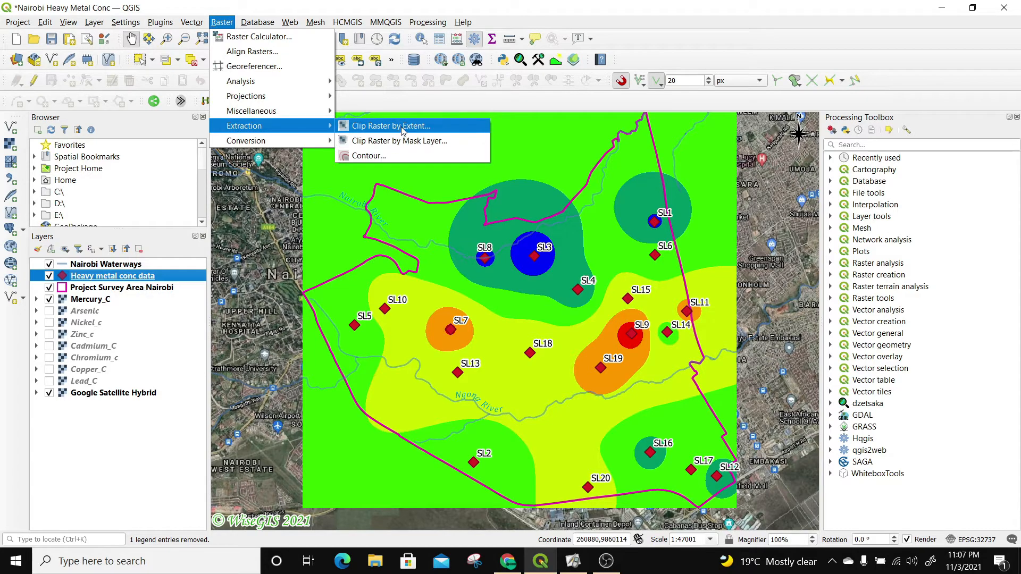
click(427, 143)
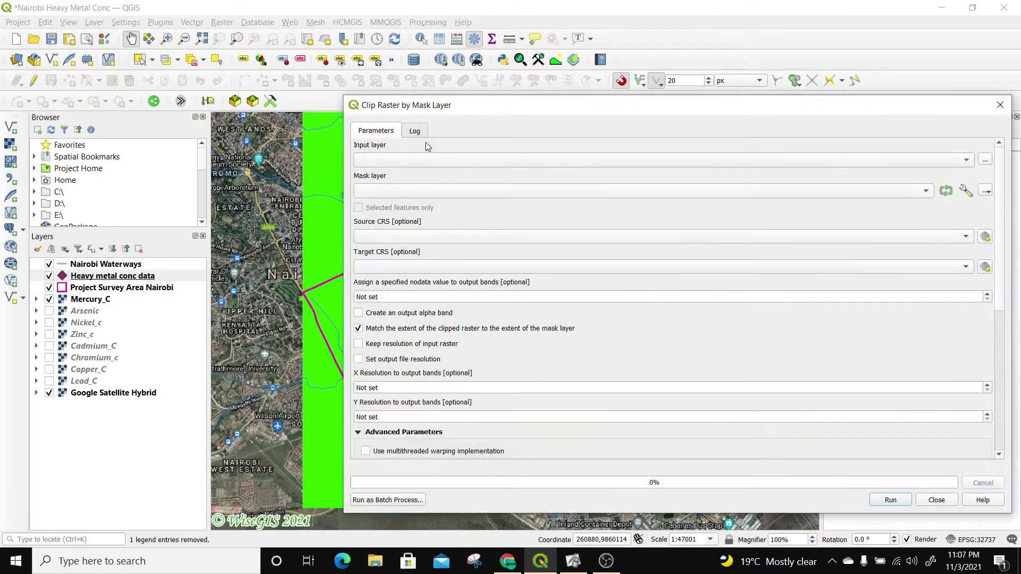
drag(514, 106, 398, 42)
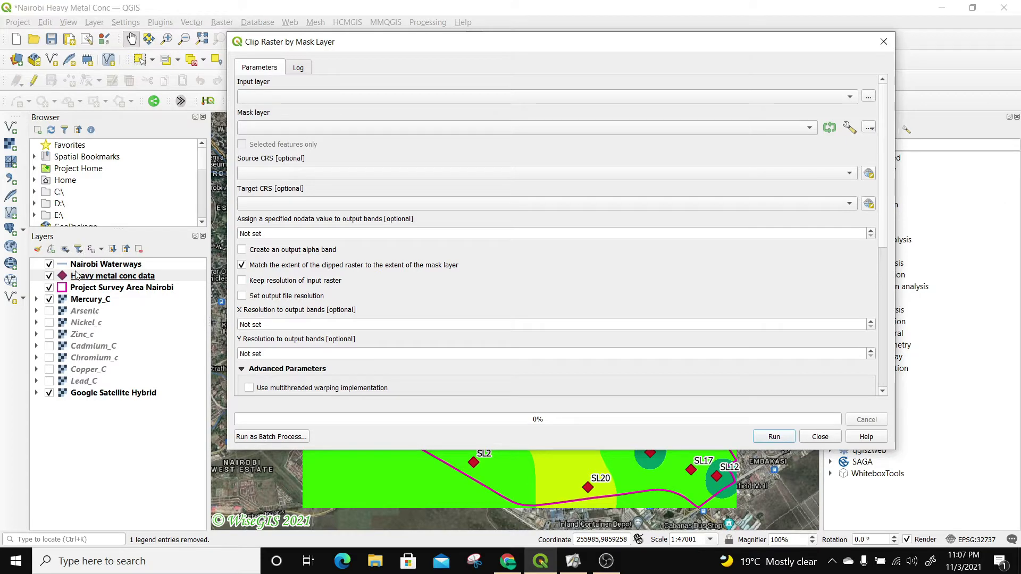
drag(74, 302, 309, 101)
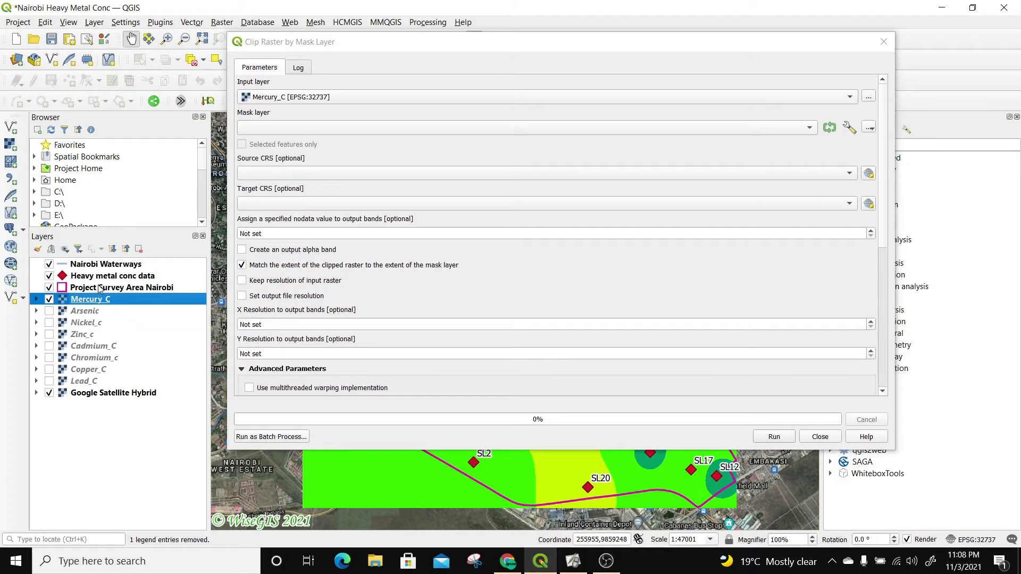
drag(105, 291, 306, 133)
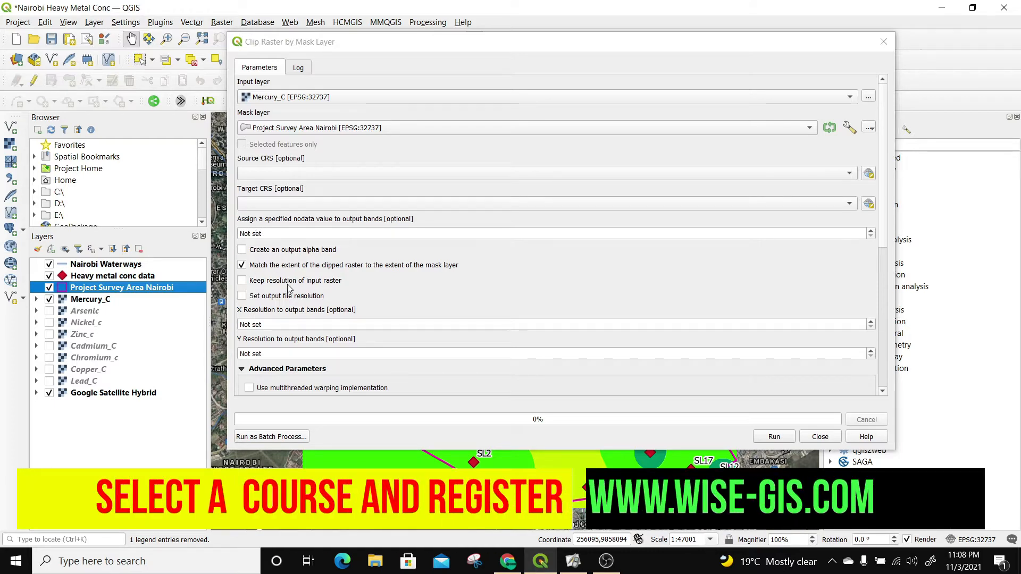
Choose to save the clipped output to a file and create a folder named CLIPPED inside the raster folder
drag(886, 201, 904, 337)
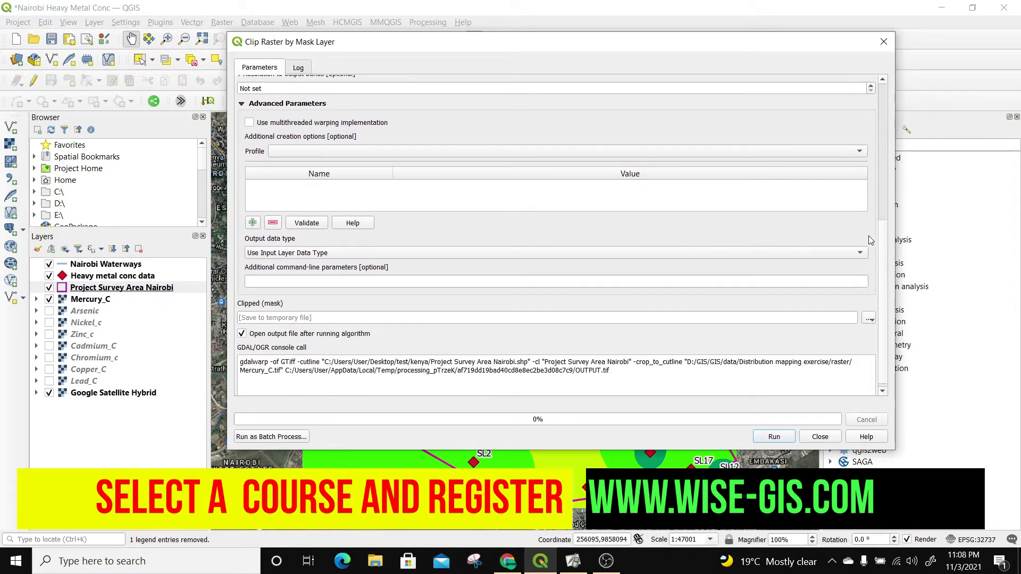
scroll(881, 231, down, 1)
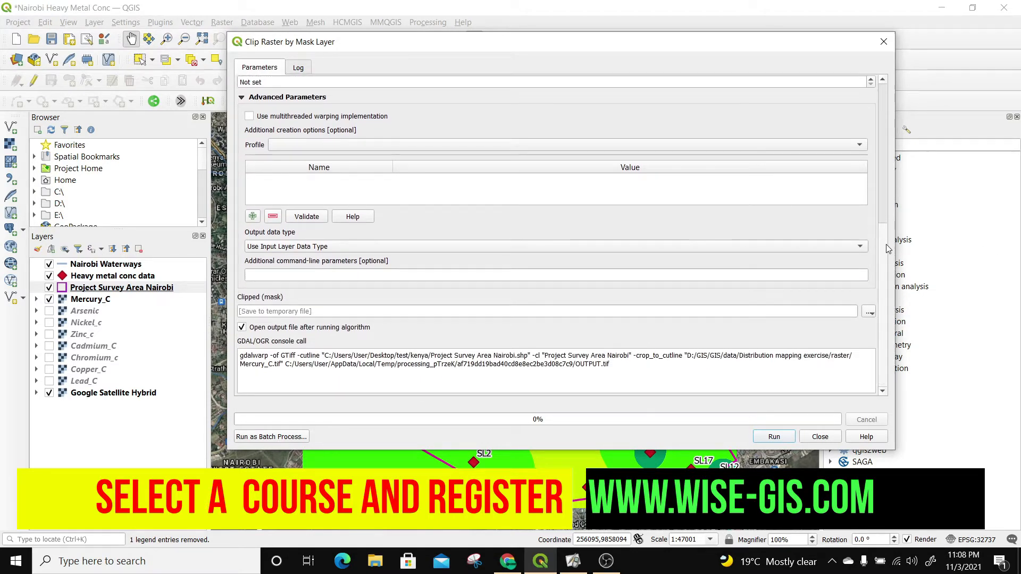
click(870, 313)
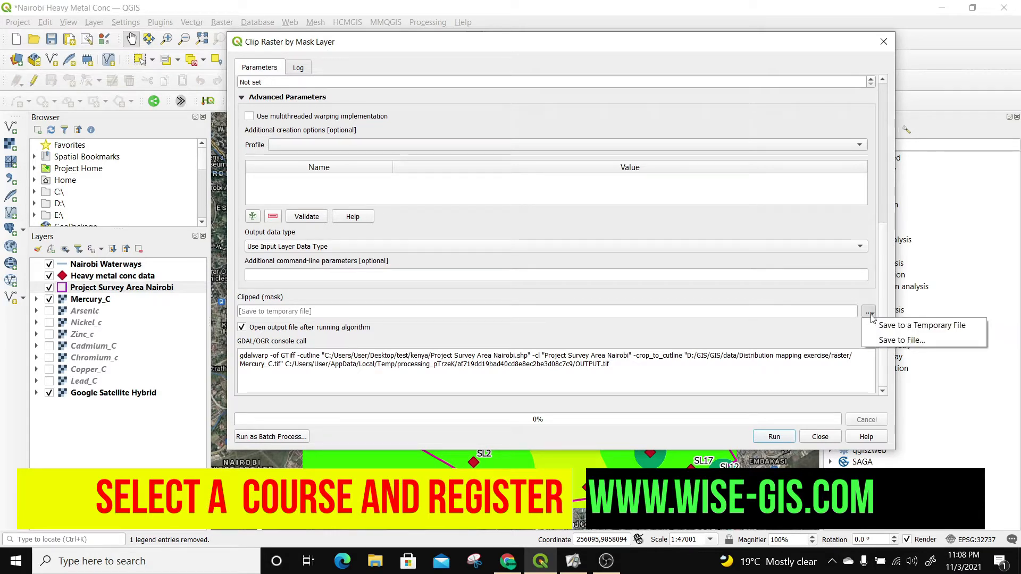
click(898, 341)
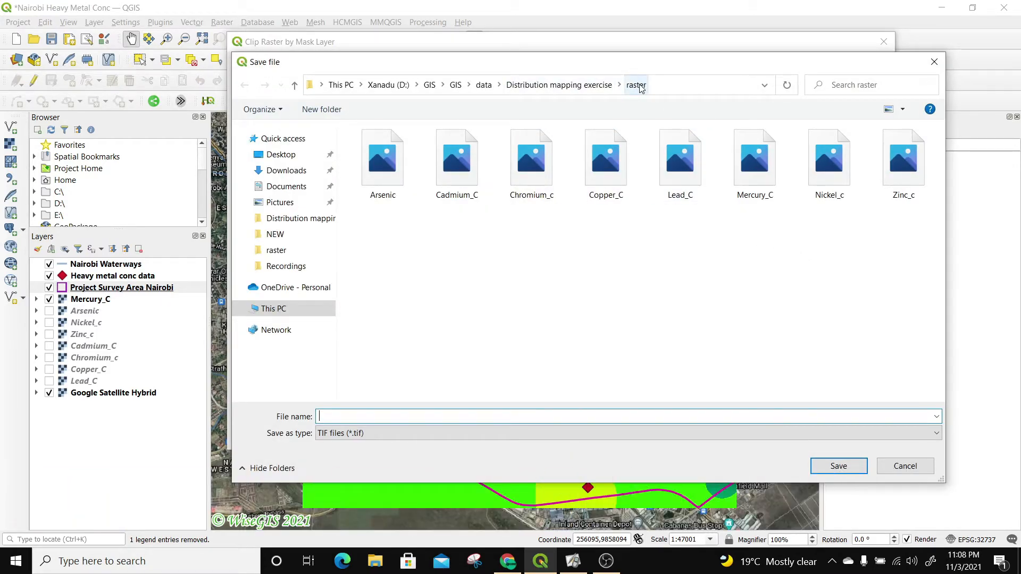
click(321, 110)
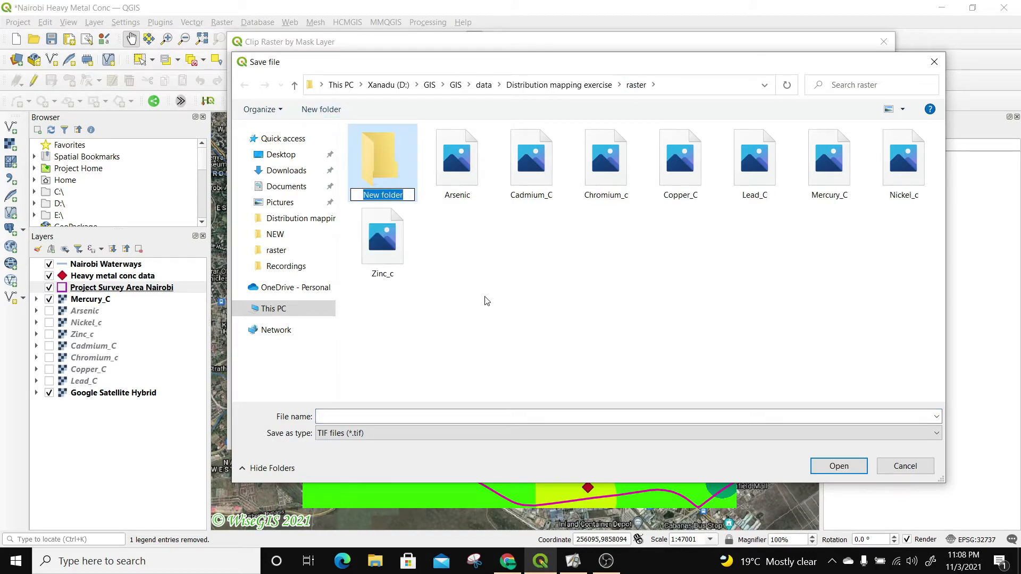
text(CLIPPED)
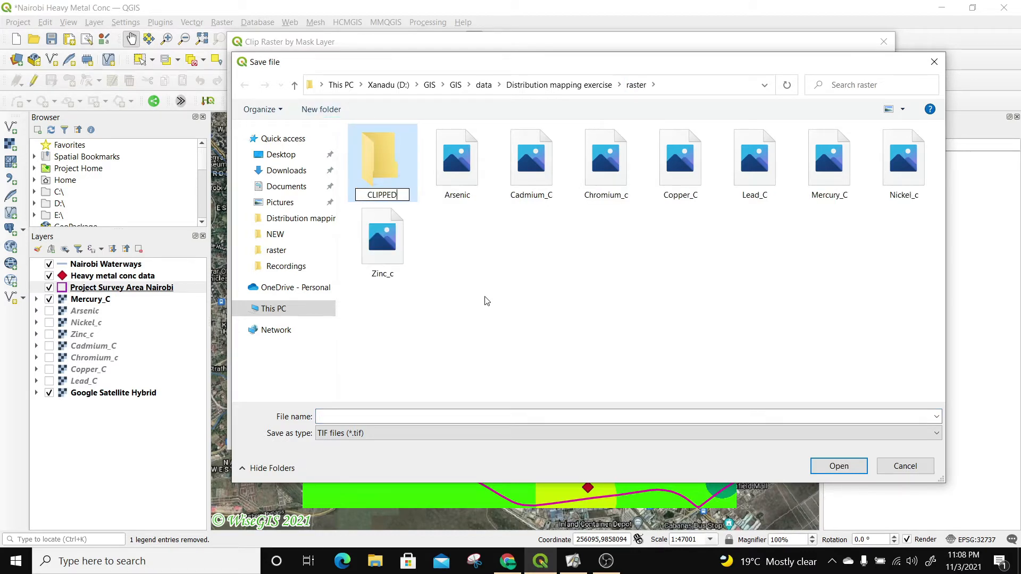
click(486, 301)
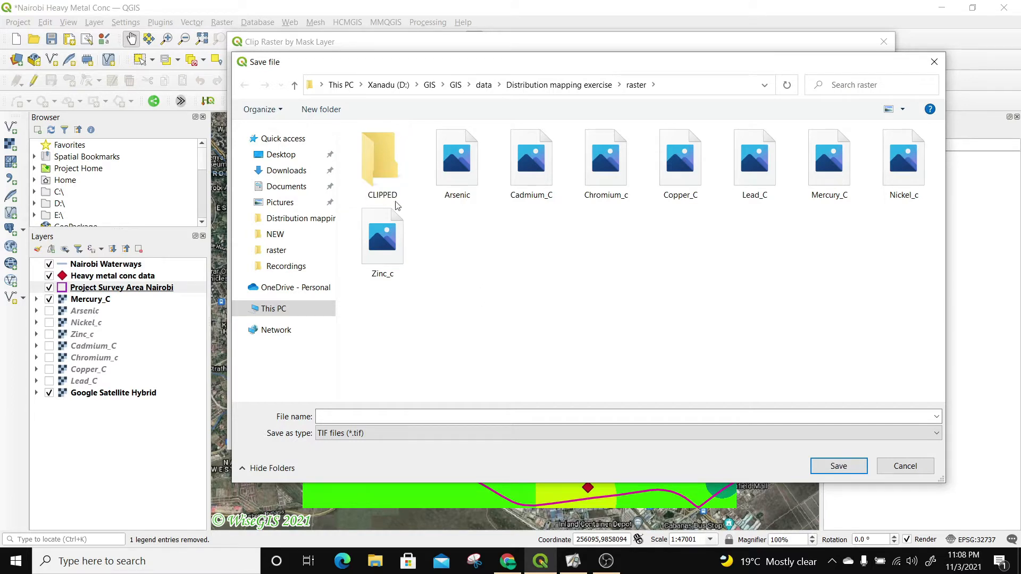
Set the clipped output file to a TIF named Mercury in the CLIPPED folder
double_click(362, 165)
click(326, 416)
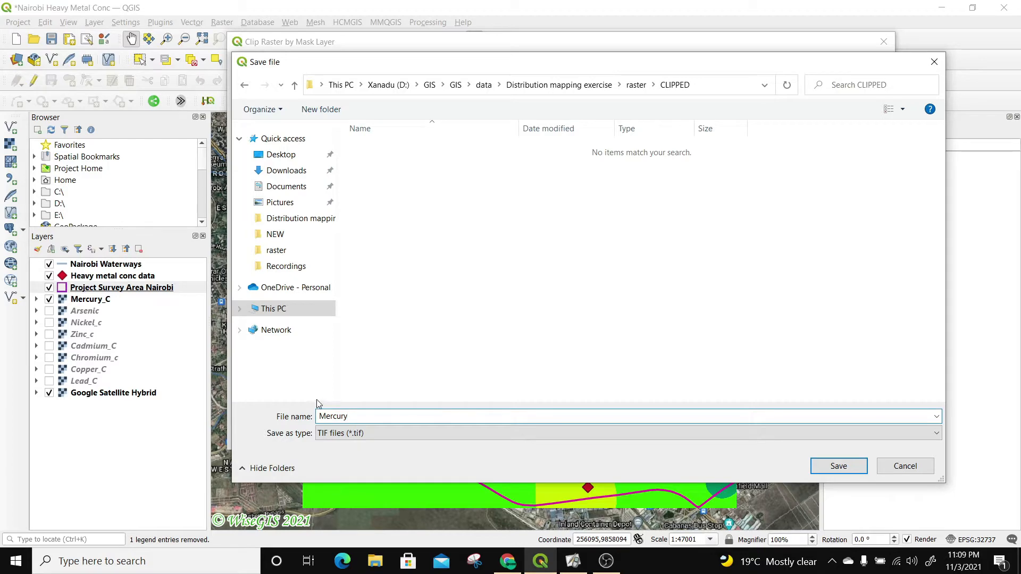
click(831, 471)
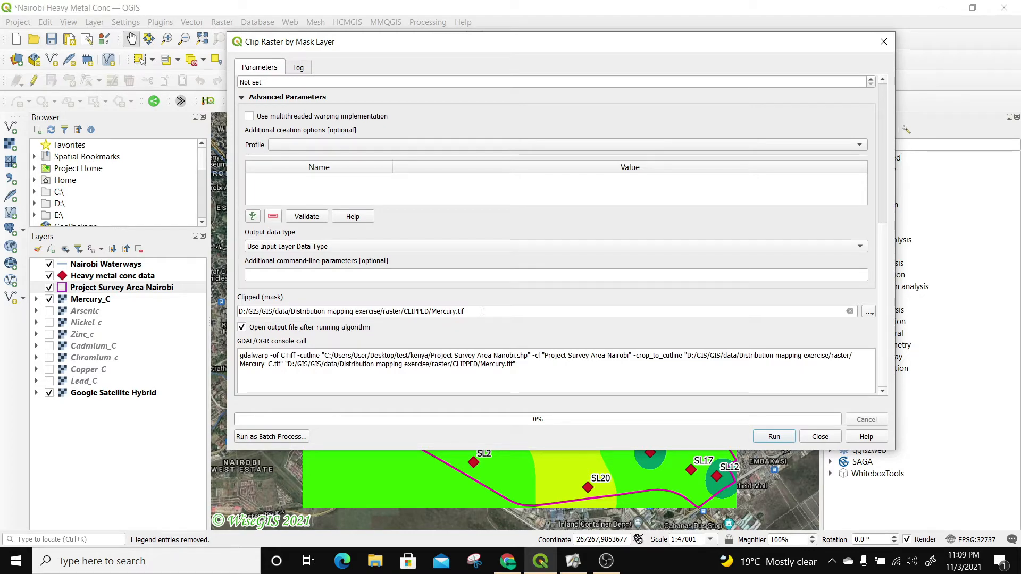
Run the raster clip, check its log, and close the clipping tool
click(776, 437)
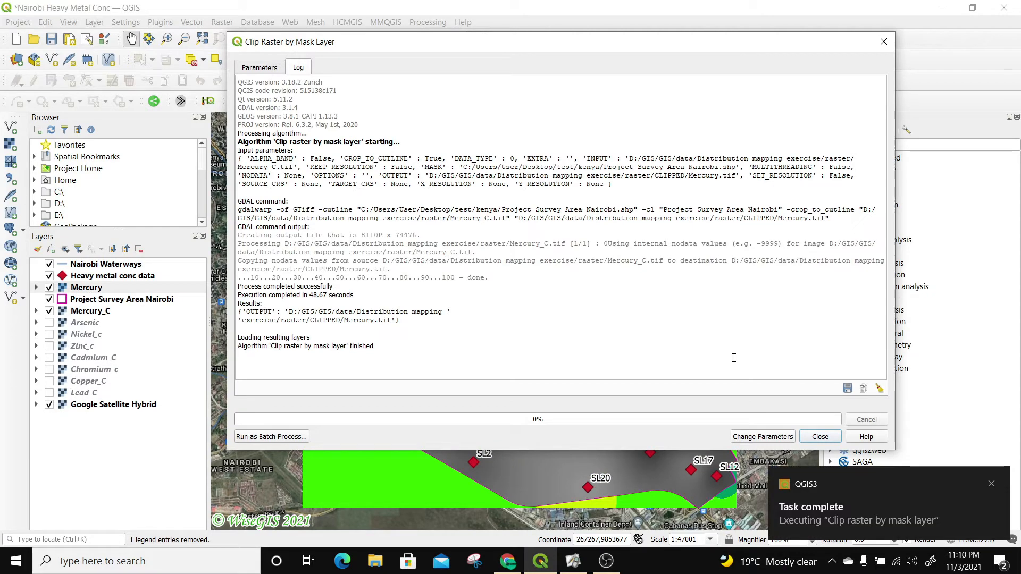
drag(377, 348, 238, 288)
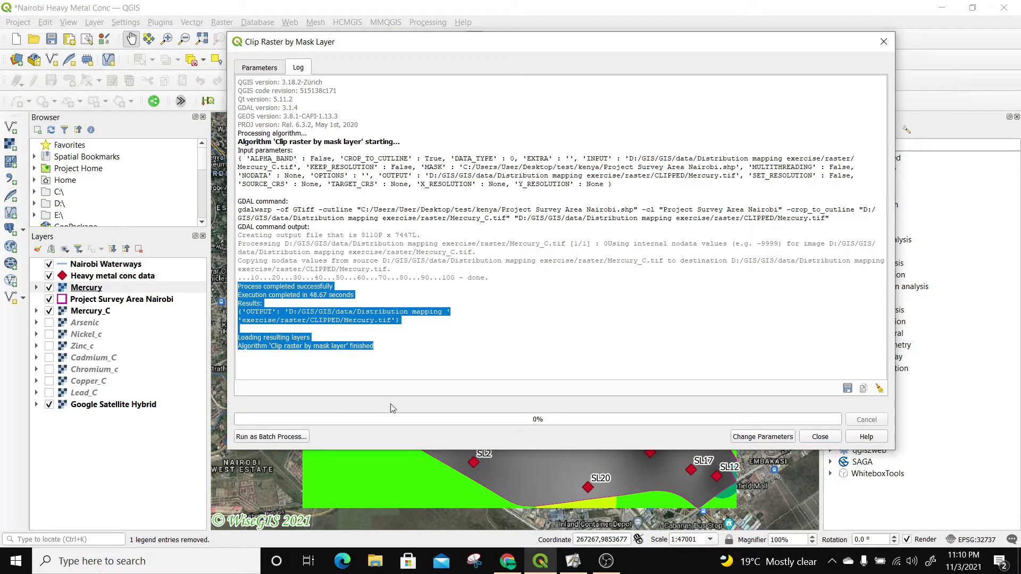
click(824, 439)
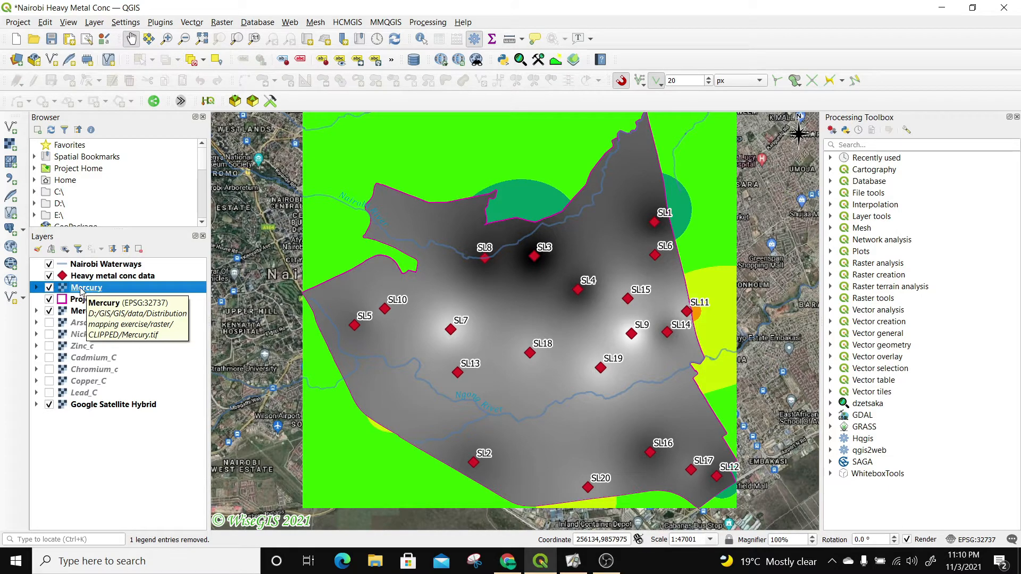
Expand the legends of the Mercury and Mercury_C layers and copy the style of Mercury_C
click(37, 288)
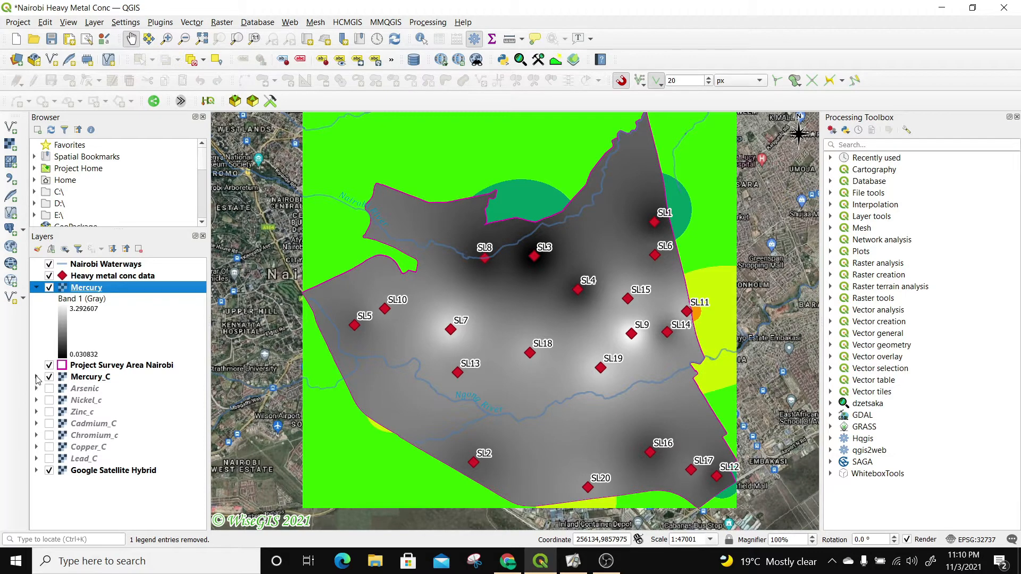
click(37, 377)
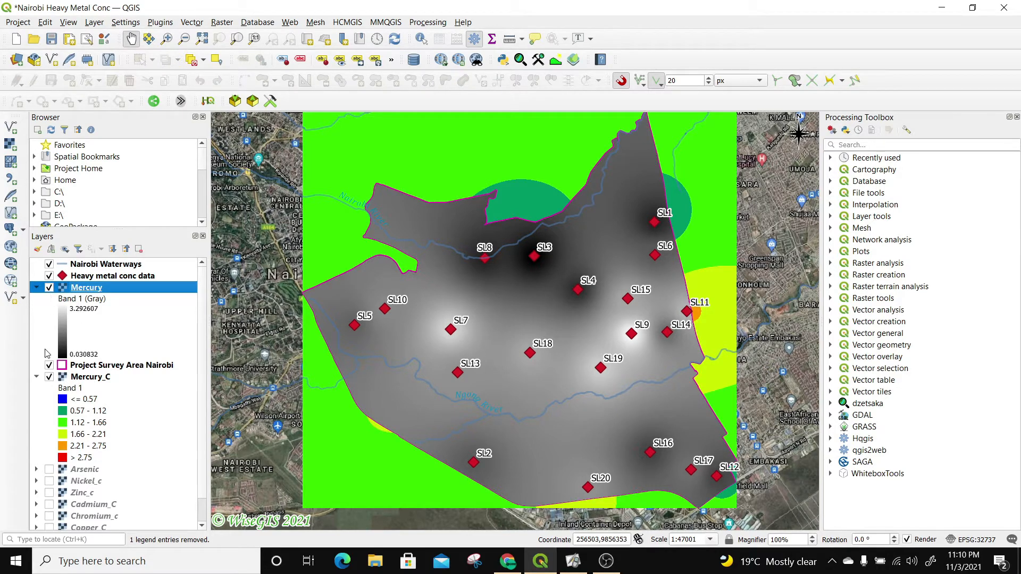
click(74, 379)
right_click(75, 378)
mouse_move(238, 356)
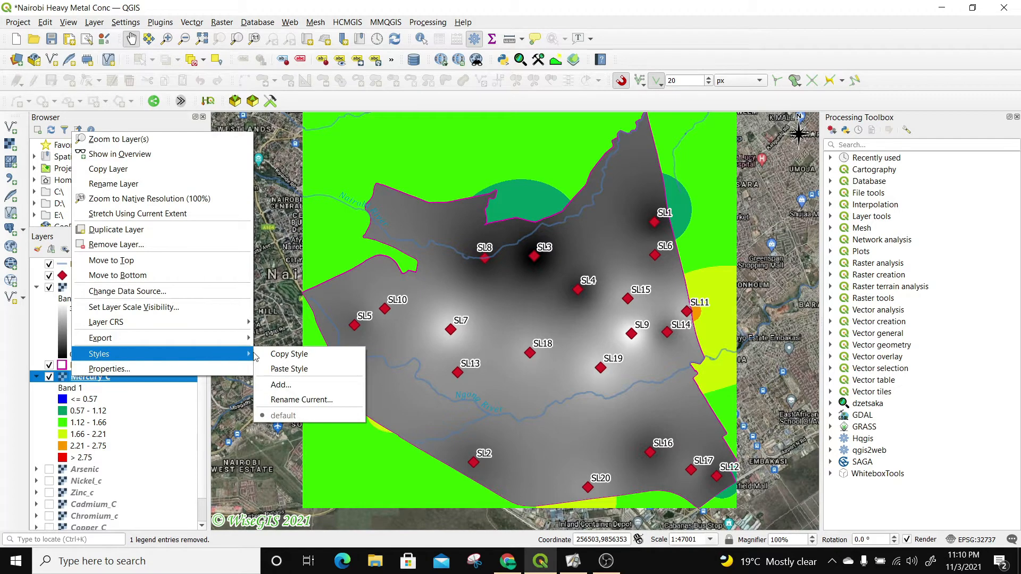
click(292, 354)
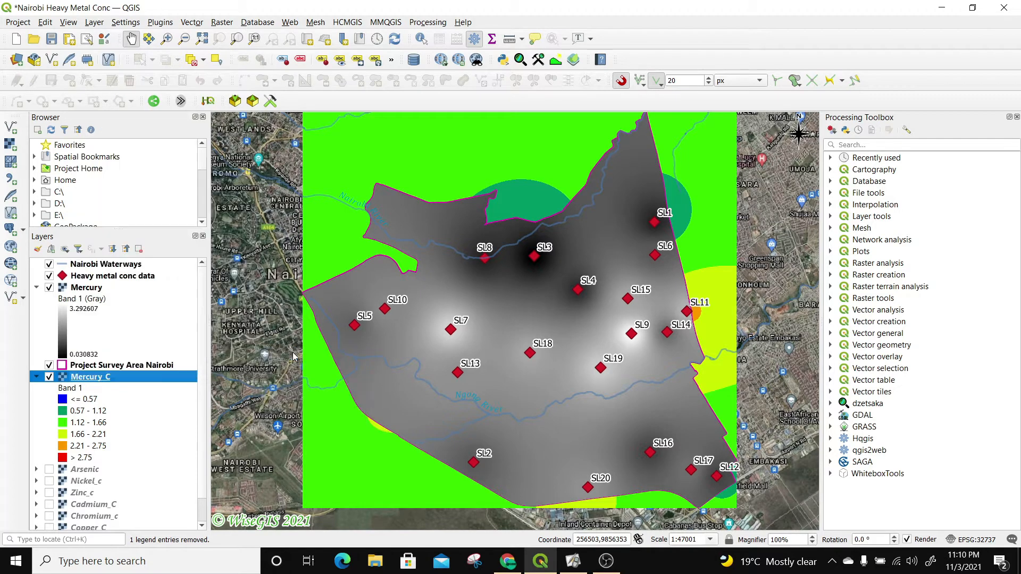
Paste the copied Mercury_C style onto the clipped Mercury layer
click(83, 289)
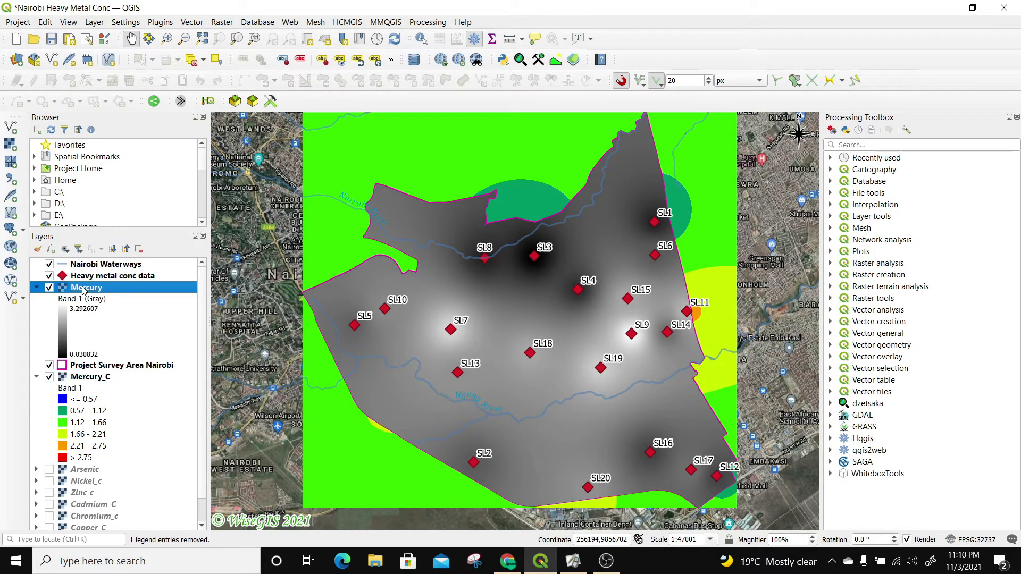
right_click(80, 289)
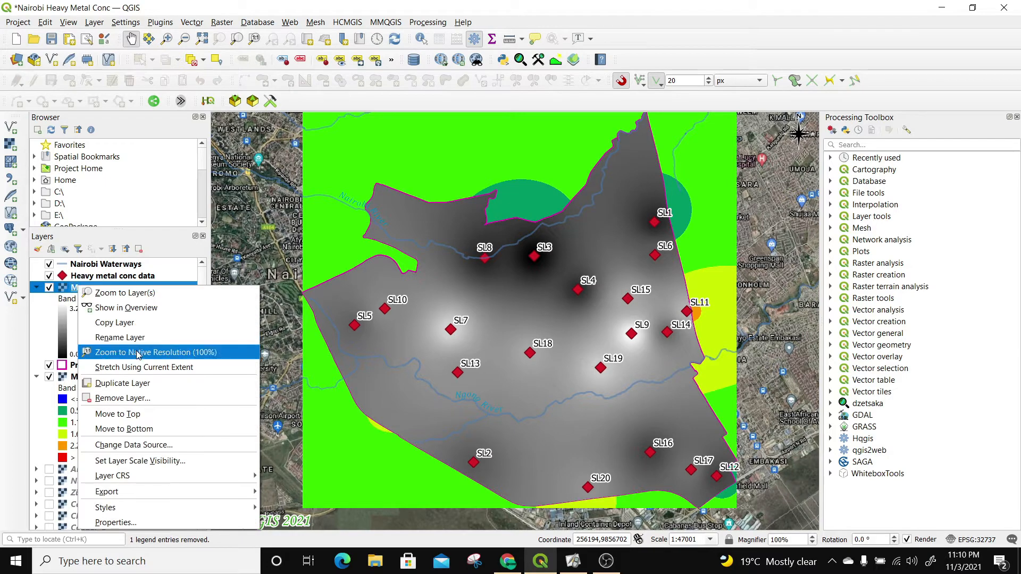
mouse_move(122, 508)
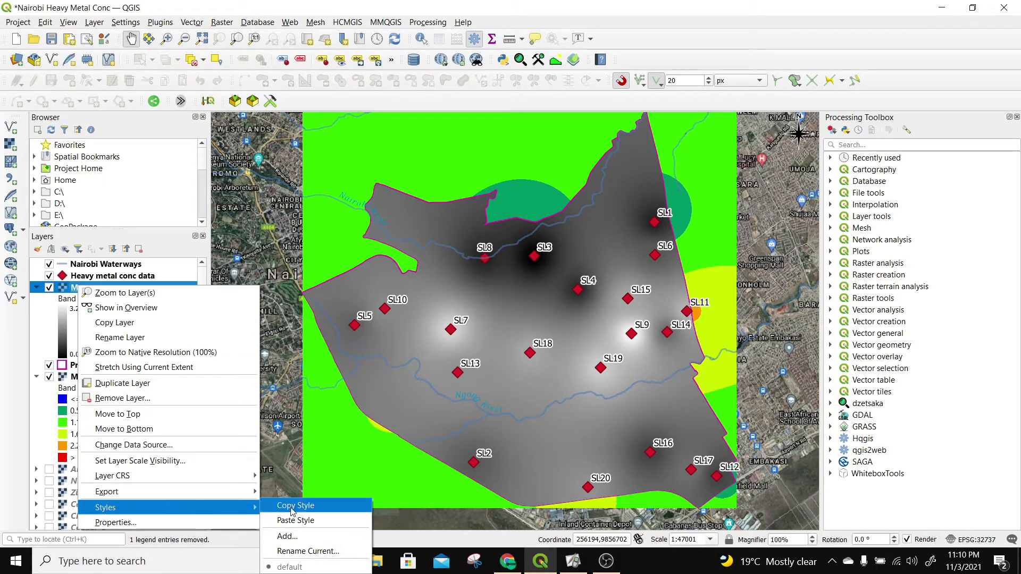
click(295, 520)
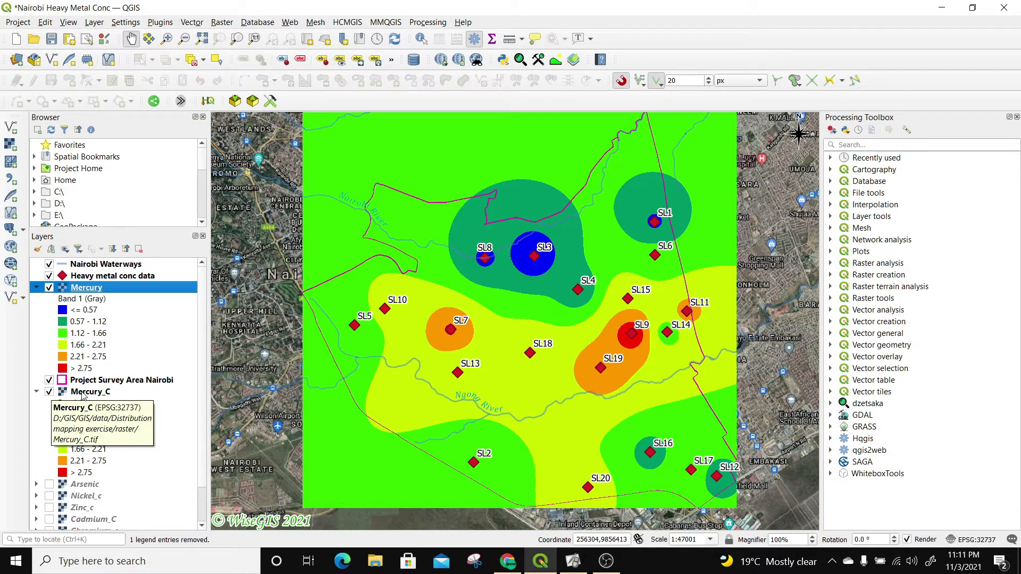
Hide the original Mercury_C layer and remove it from the project
click(49, 393)
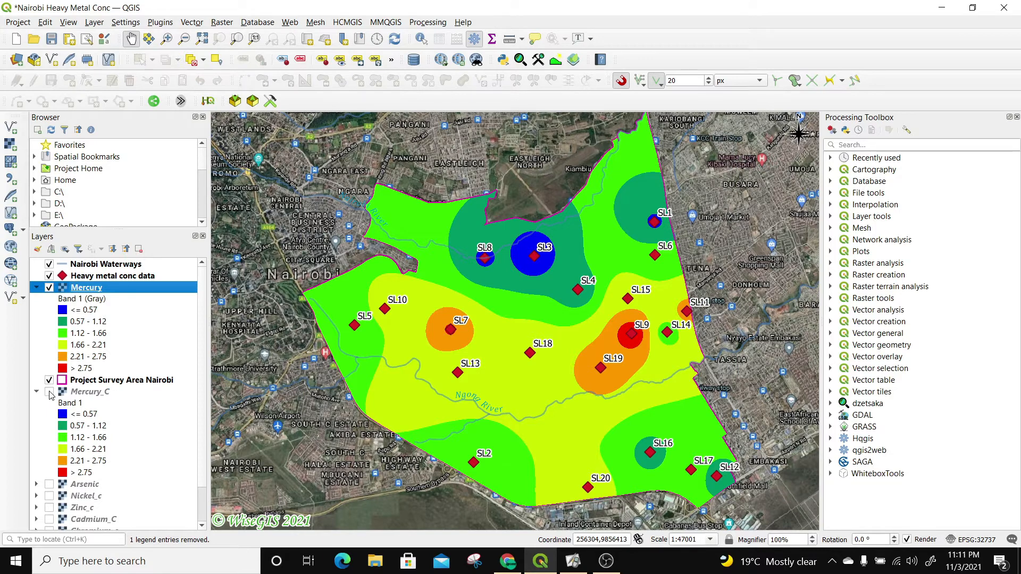
right_click(82, 396)
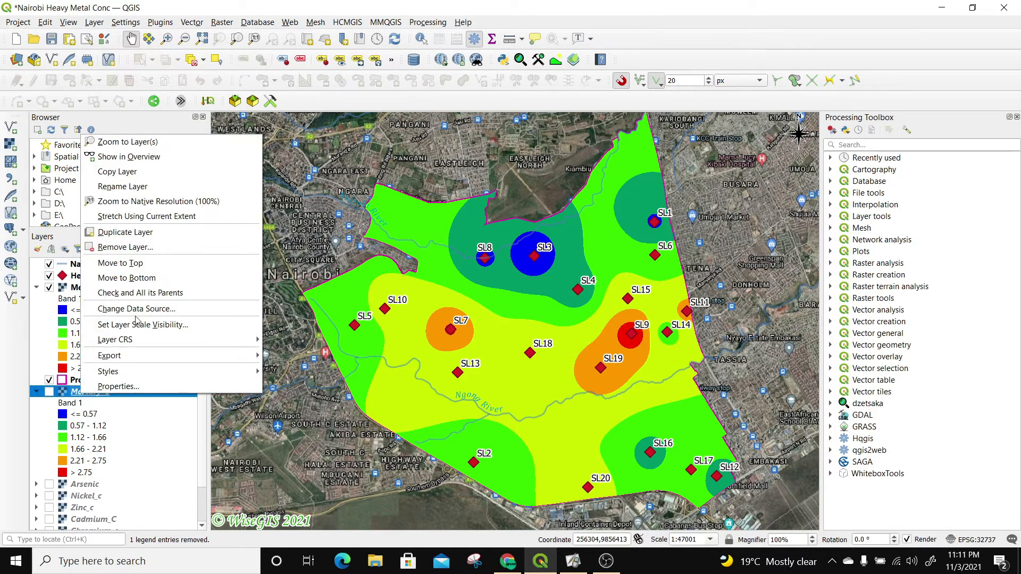
click(131, 248)
click(503, 296)
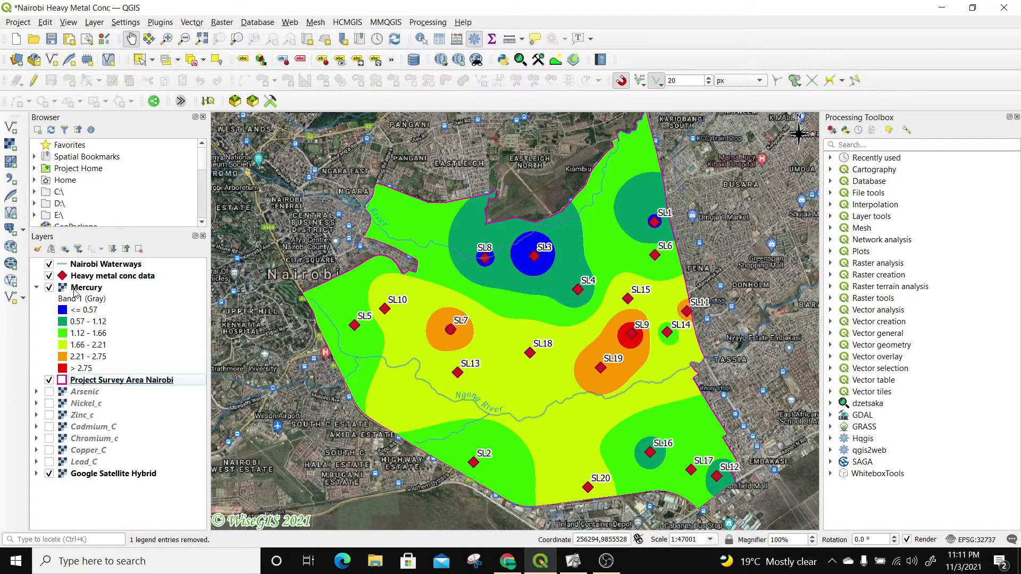
Show the Arsenic raster and hide the clipped Mercury layer
click(49, 394)
click(48, 287)
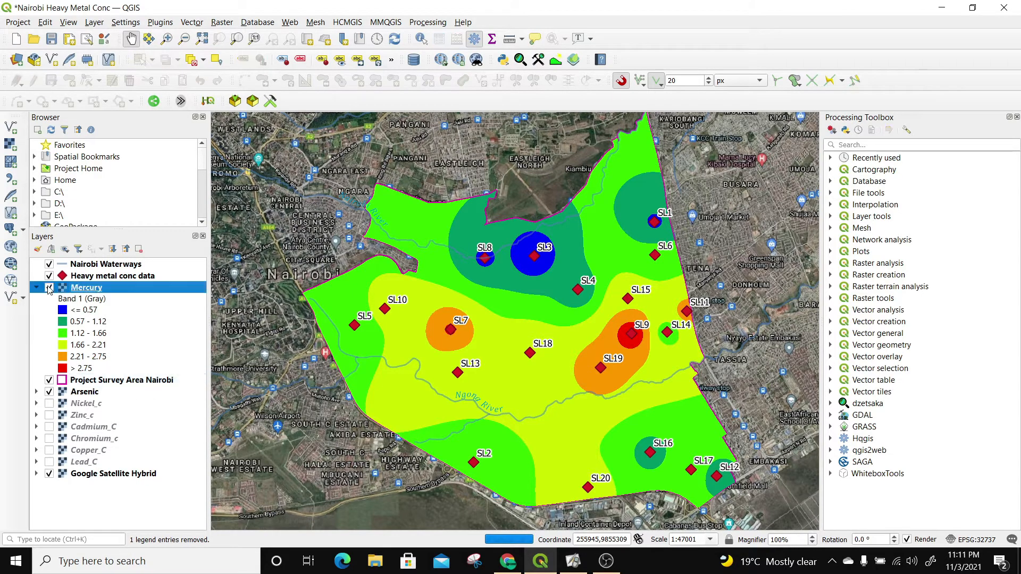
click(49, 287)
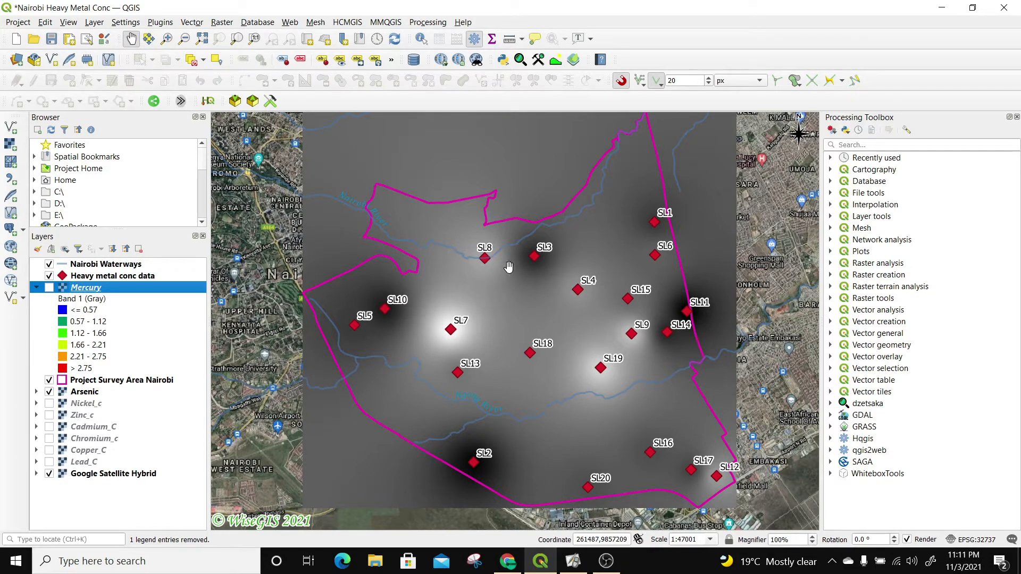
Set up Clip Raster by Mask Layer with Arsenic as the input layer and Project Survey Area Nairobi as the mask
click(223, 24)
mouse_move(250, 126)
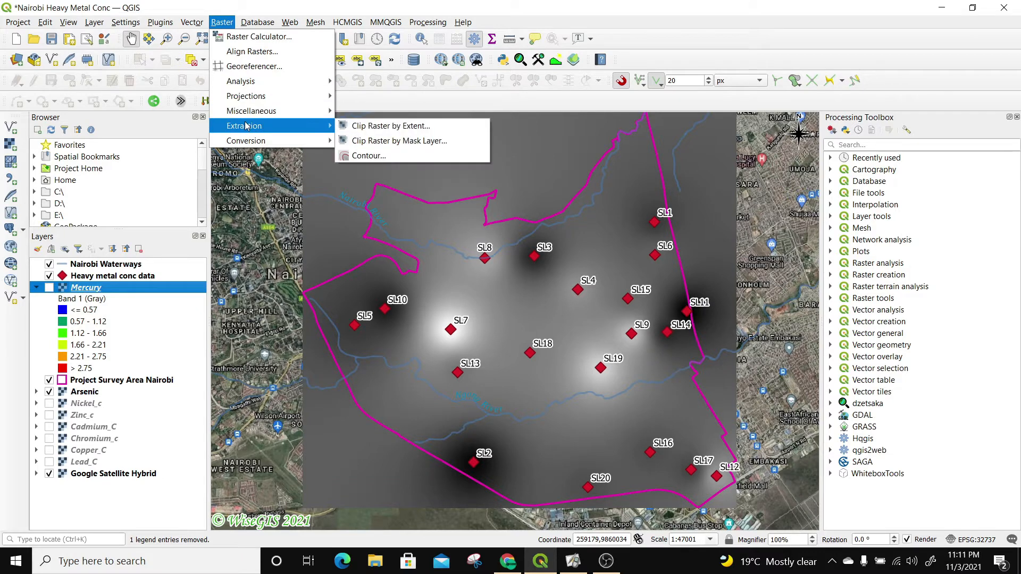
click(400, 141)
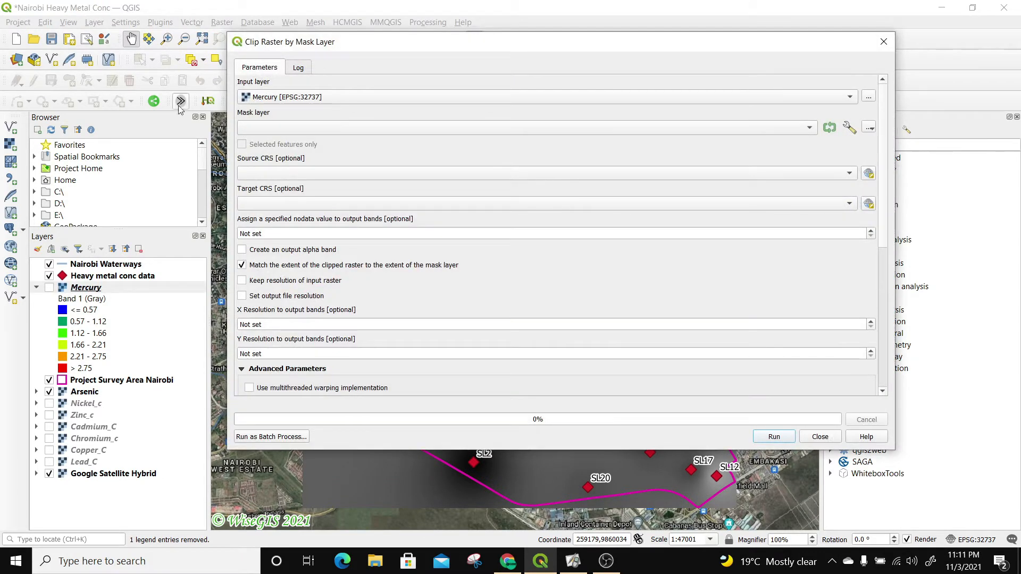
drag(82, 393, 290, 102)
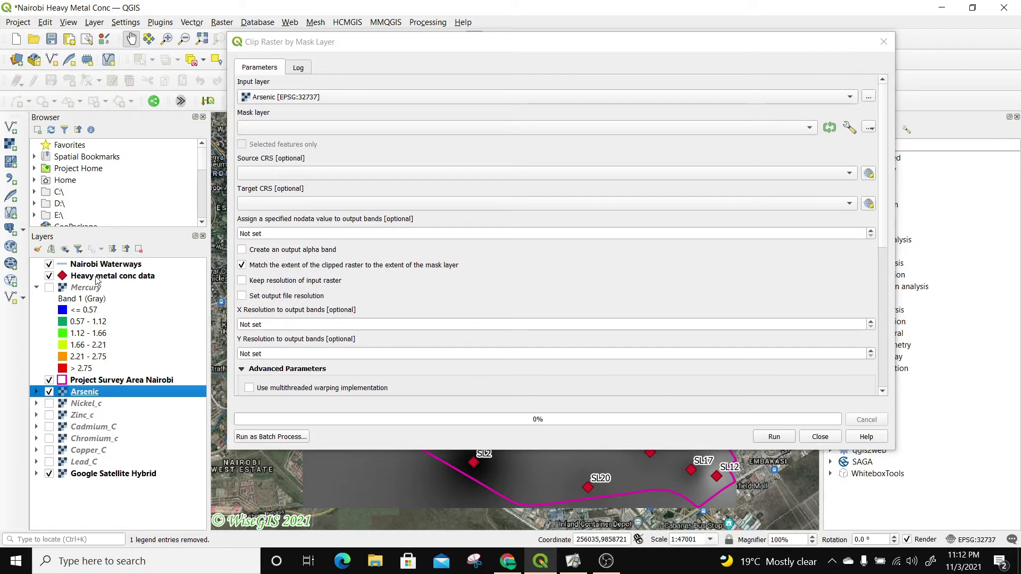
drag(92, 383, 293, 132)
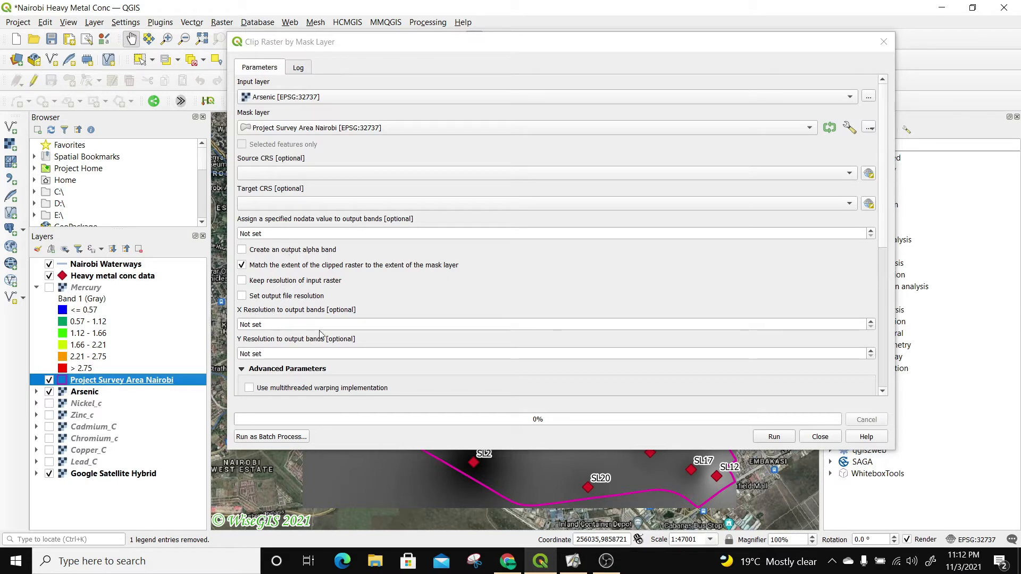
Set the output to a TIF named Arsenic in the CLIPPED folder, then run the clip and close the tool
drag(881, 169, 903, 316)
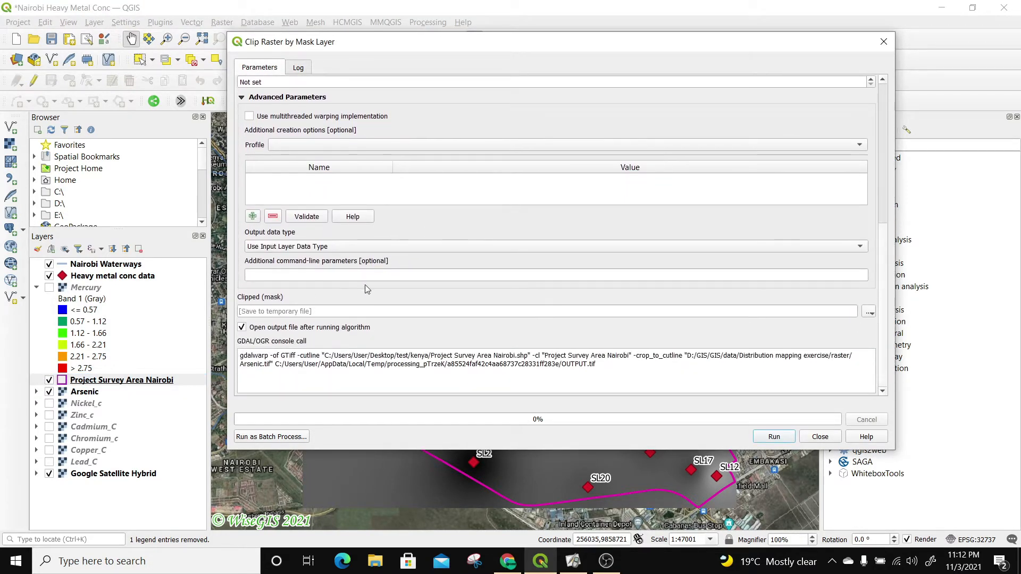
click(870, 312)
click(883, 341)
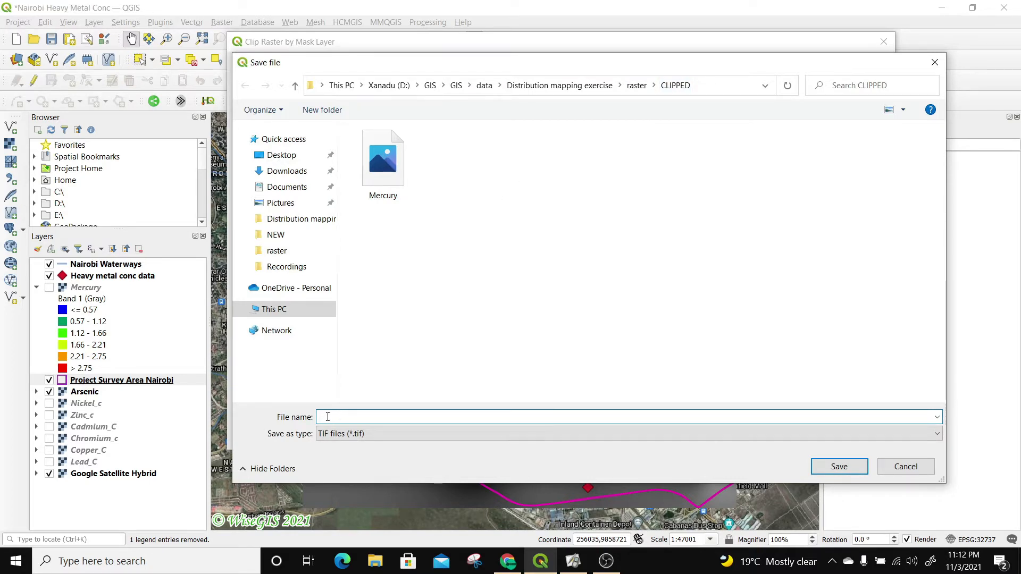
text(Arsenic)
click(839, 467)
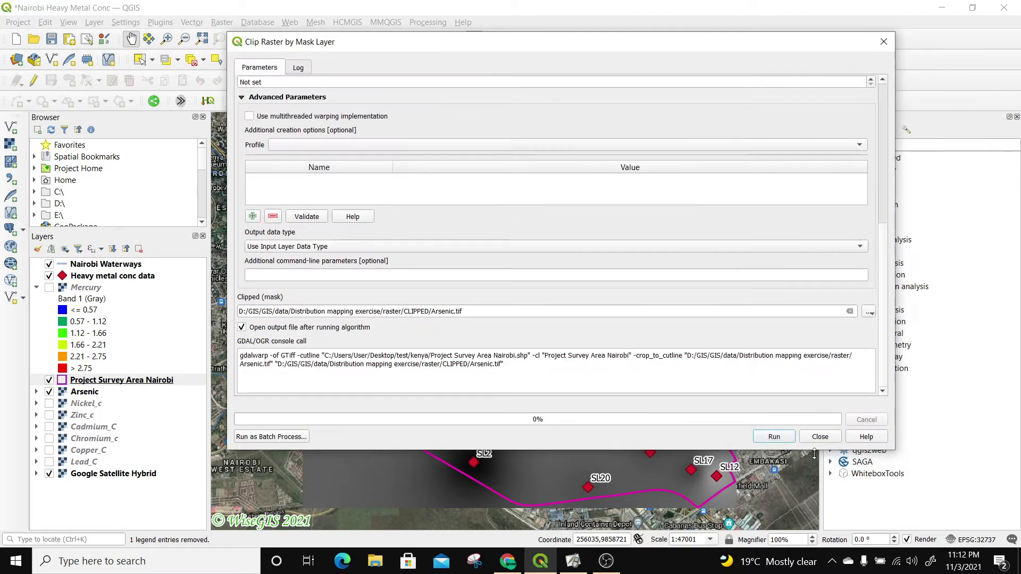
click(772, 437)
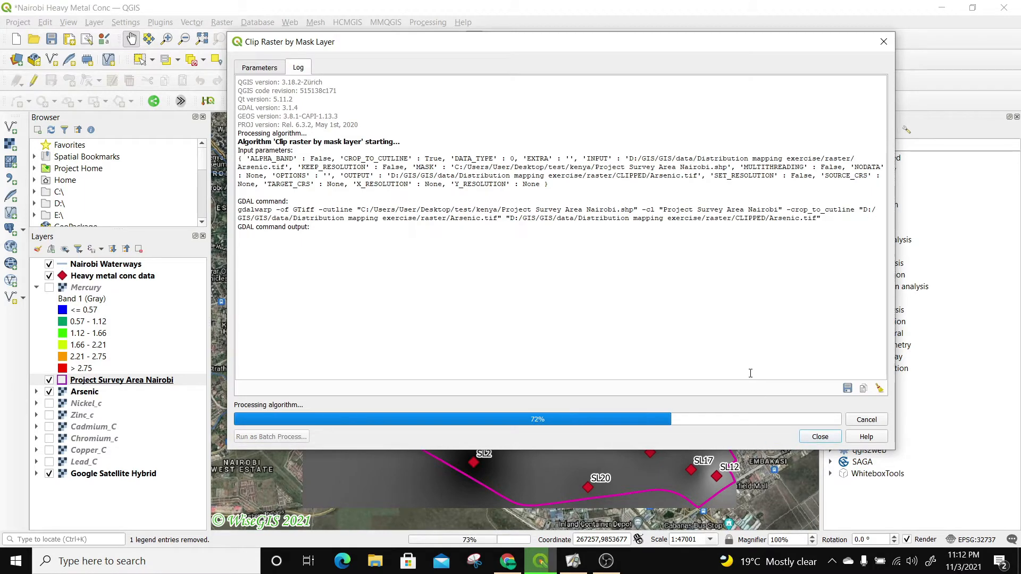
click(822, 438)
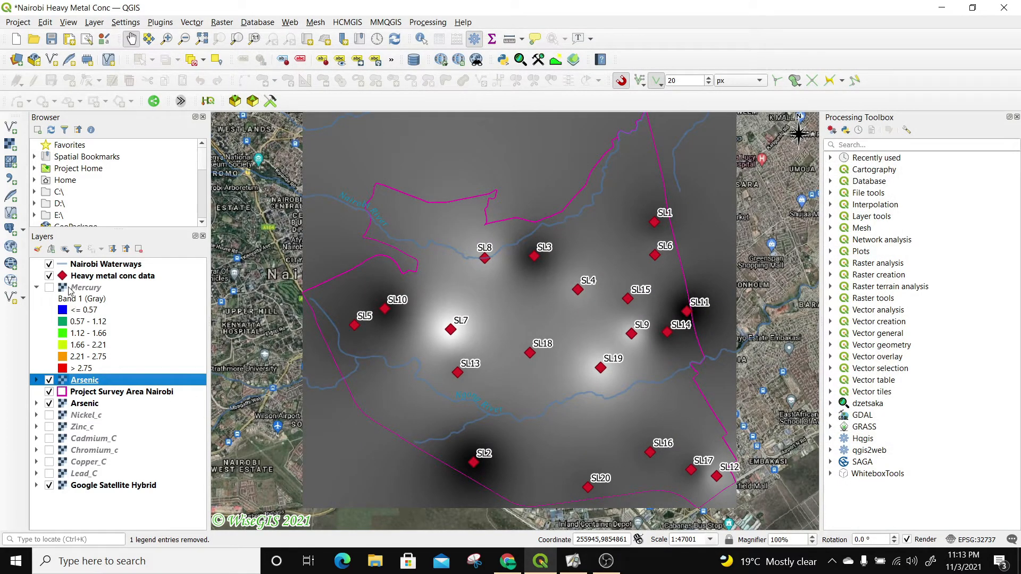
Compare the clipped and original Arsenic rasters, then remove the original and hide the clipped one
click(49, 404)
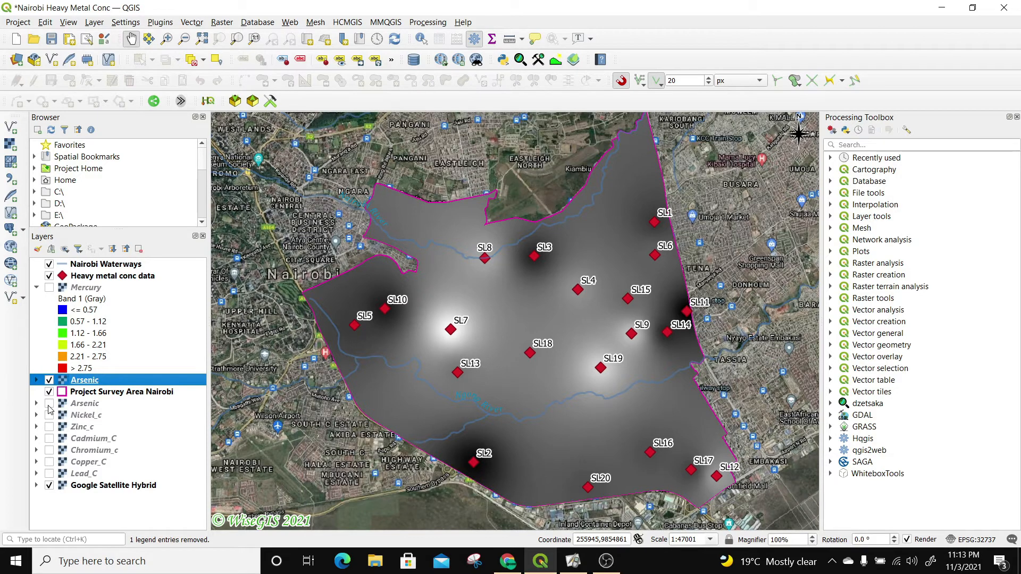
click(49, 404)
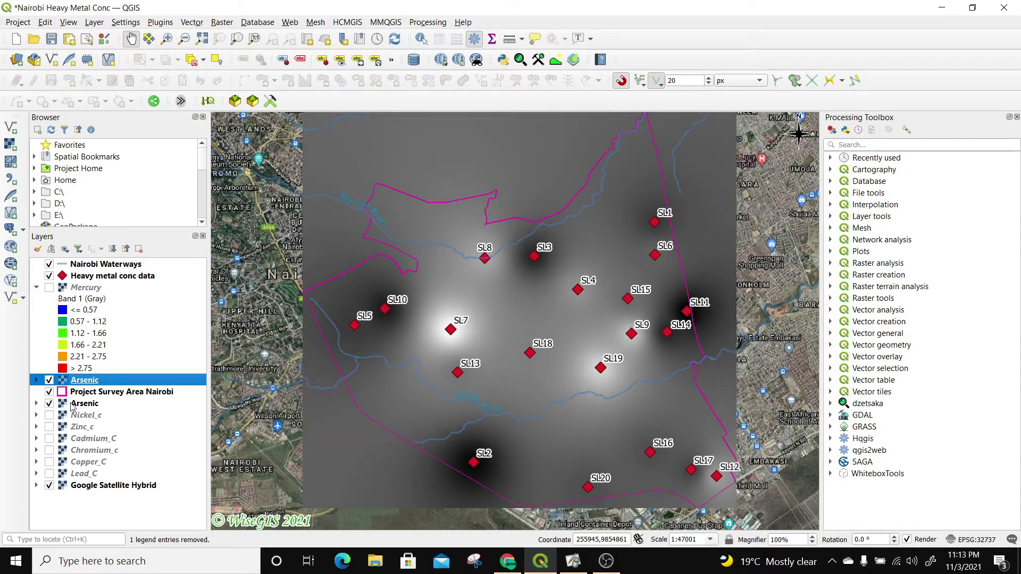
right_click(73, 405)
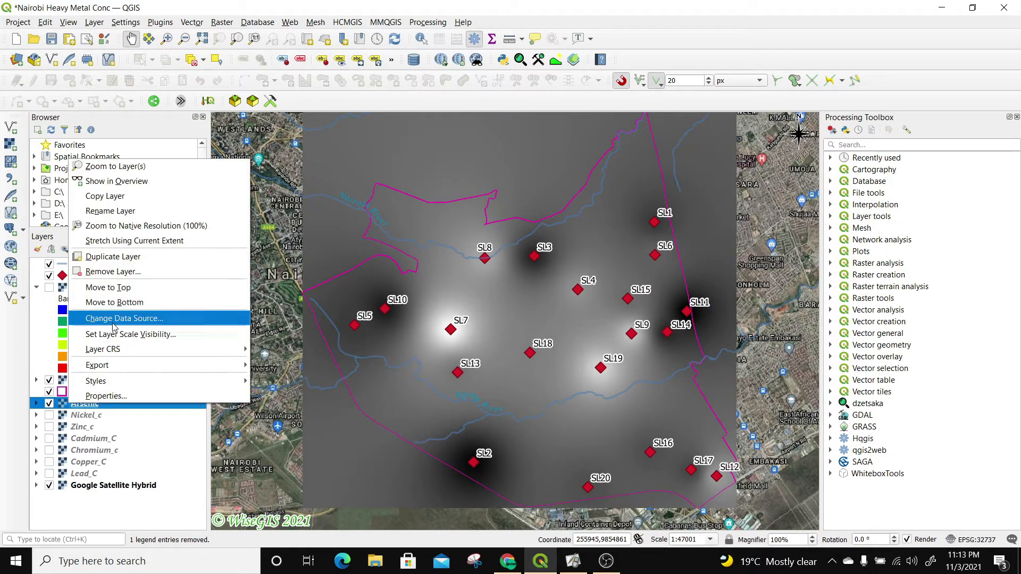
click(114, 273)
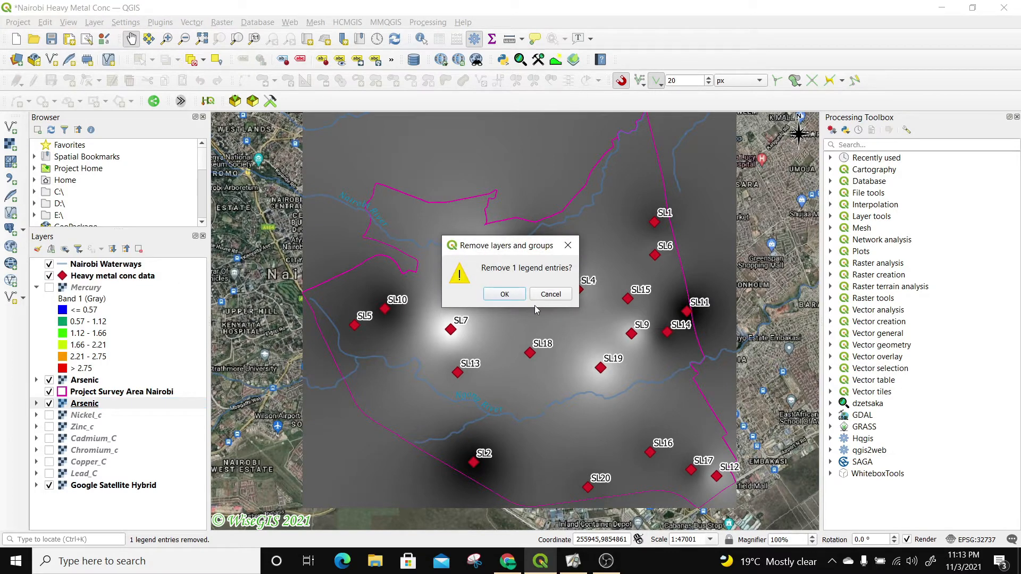
click(504, 295)
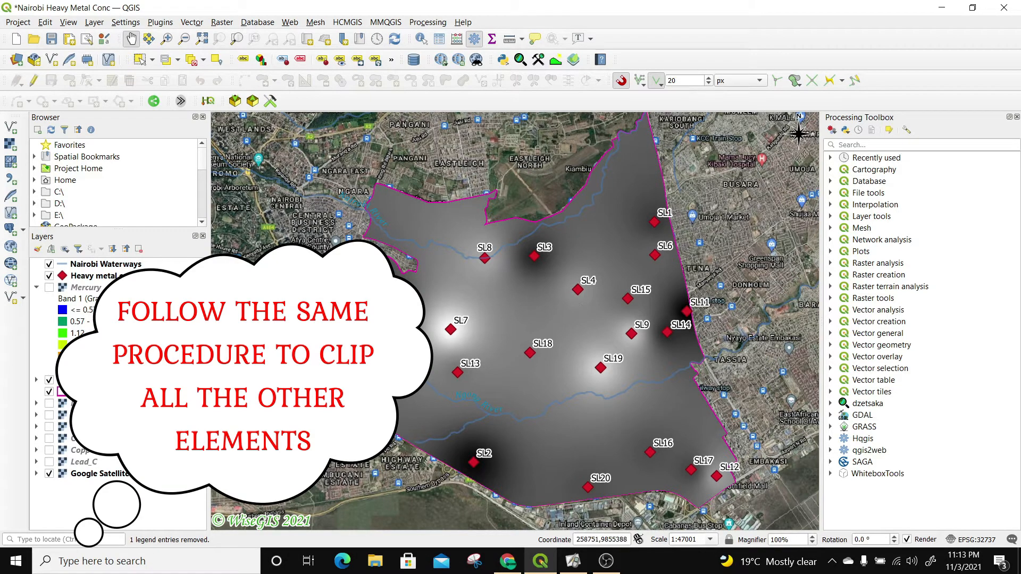
click(48, 380)
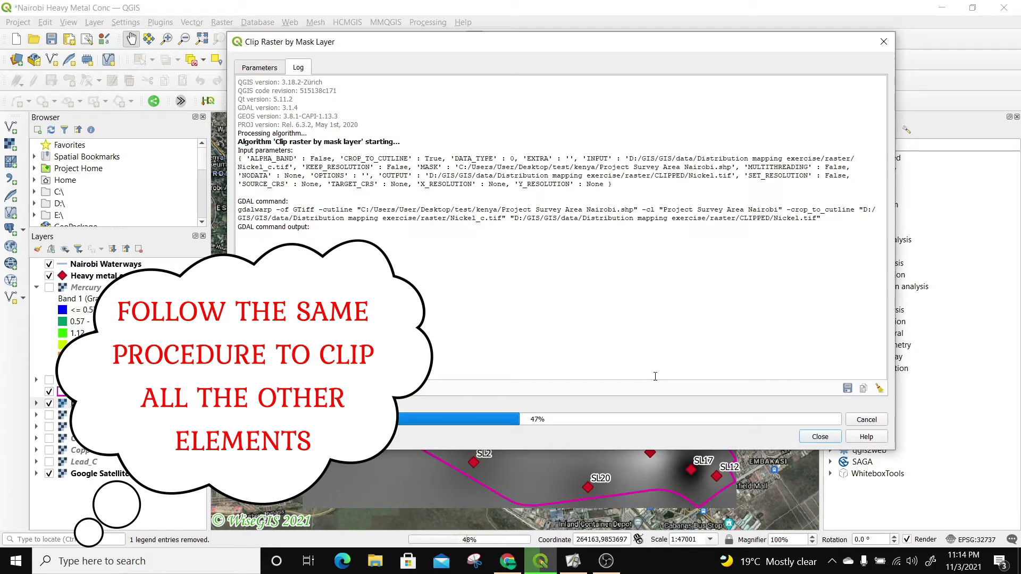
Close the Nickel clipping tool and remove the original Nickel_c layer
click(820, 436)
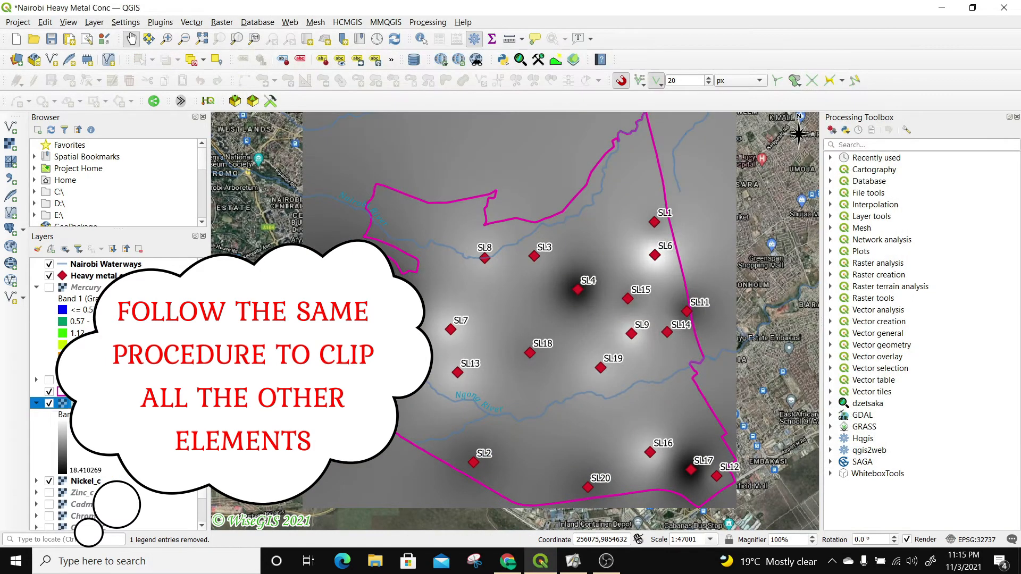
right_click(83, 481)
click(122, 340)
click(504, 294)
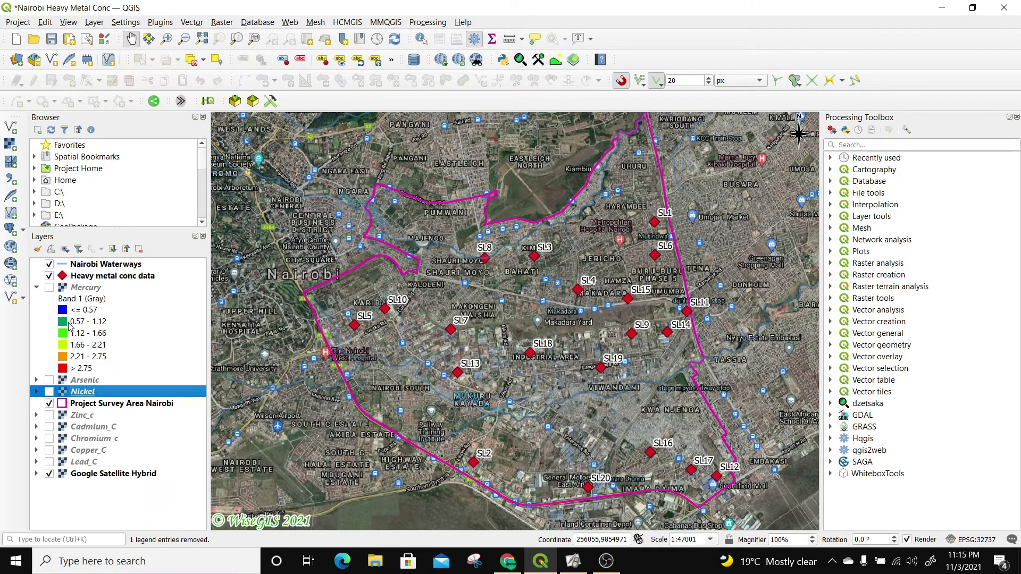
Set up Clip Raster by Mask Layer with Zinc_c as the input layer and Project Survey Area Nairobi as the mask
click(222, 22)
mouse_move(245, 126)
click(397, 141)
drag(82, 335, 304, 100)
drag(121, 323, 314, 128)
Set the clipped output file to a TIF named Zinc in the CLIPPED folder
scroll(572, 275, down, 2)
scroll(573, 274, down, 3)
click(869, 360)
click(901, 387)
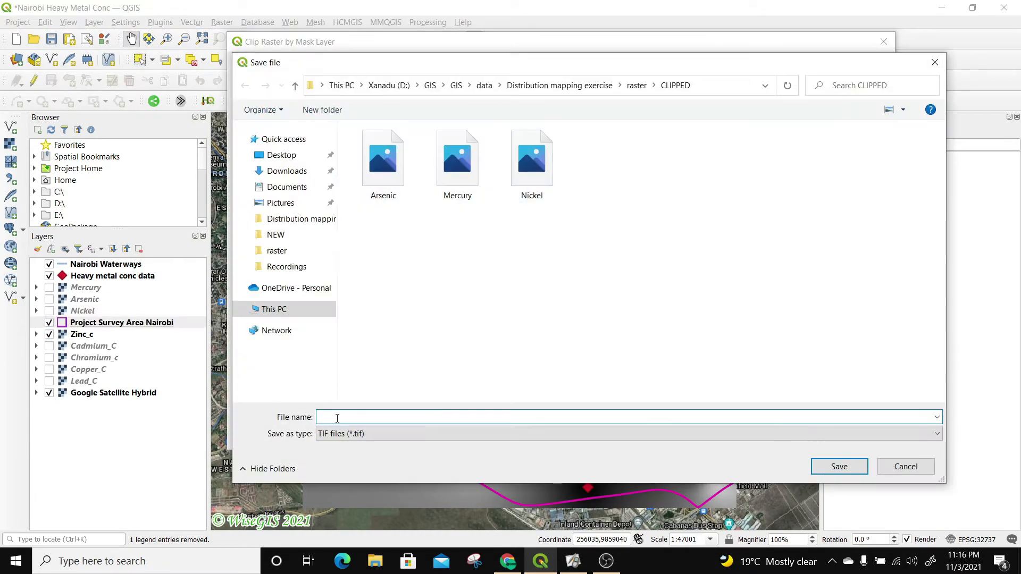
text(Zinc)
key(Return)
Run the Zinc_c raster clip and close the clipping tool
scroll(886, 270, up, 6)
click(775, 437)
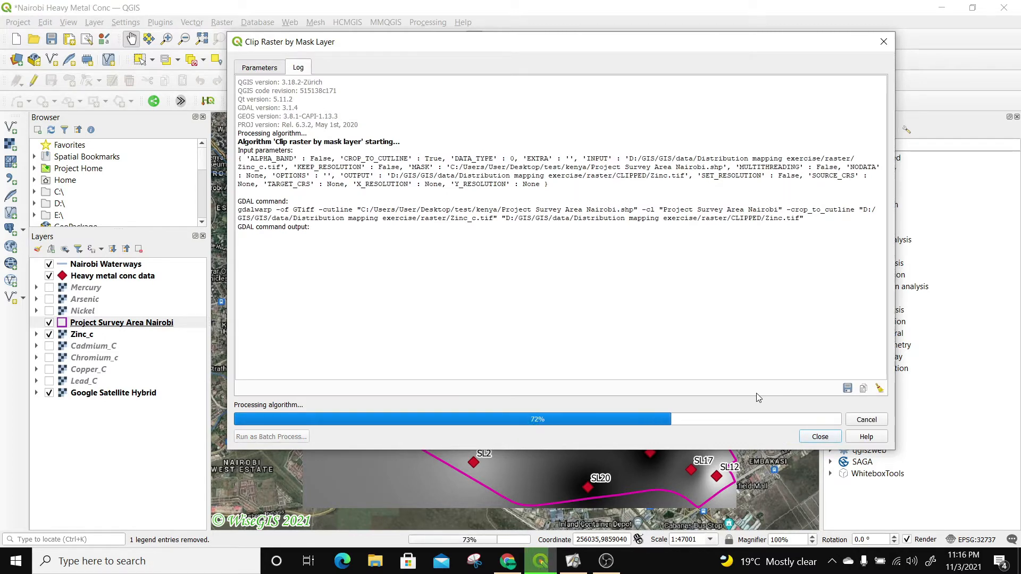
click(991, 484)
click(820, 436)
Check the clipped Zinc raster with Zinc_c hidden, then remove the original Zinc_c layer
click(49, 346)
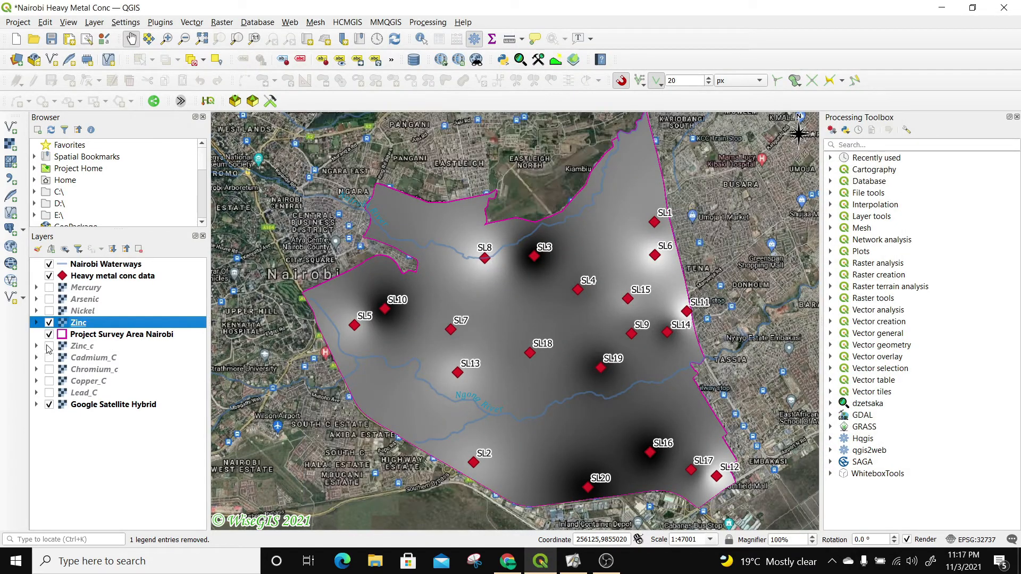
click(49, 346)
click(82, 346)
click(138, 249)
click(504, 294)
Display Cadmium_C instead of Zinc and set it as the input of Clip Raster by Mask Layer, masked by Project Survey Area Nairobi
click(49, 322)
click(49, 346)
click(221, 22)
mouse_move(240, 134)
click(391, 151)
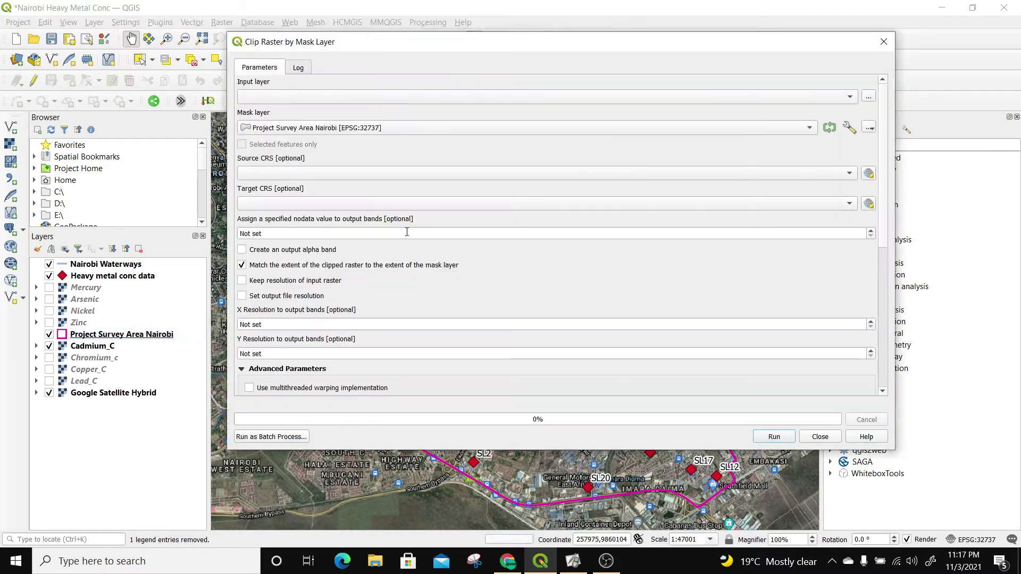
drag(93, 346, 320, 98)
Set the output to a TIF named cadmium in the CLIPPED folder and run the clip
drag(883, 197, 895, 340)
click(870, 314)
click(898, 337)
text(cadmium)
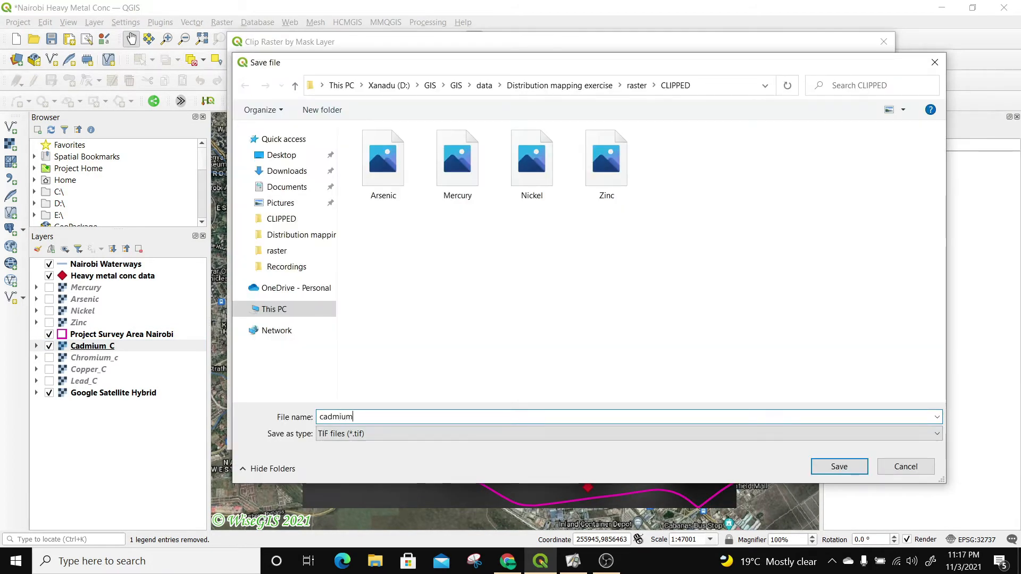
key(Return)
click(774, 437)
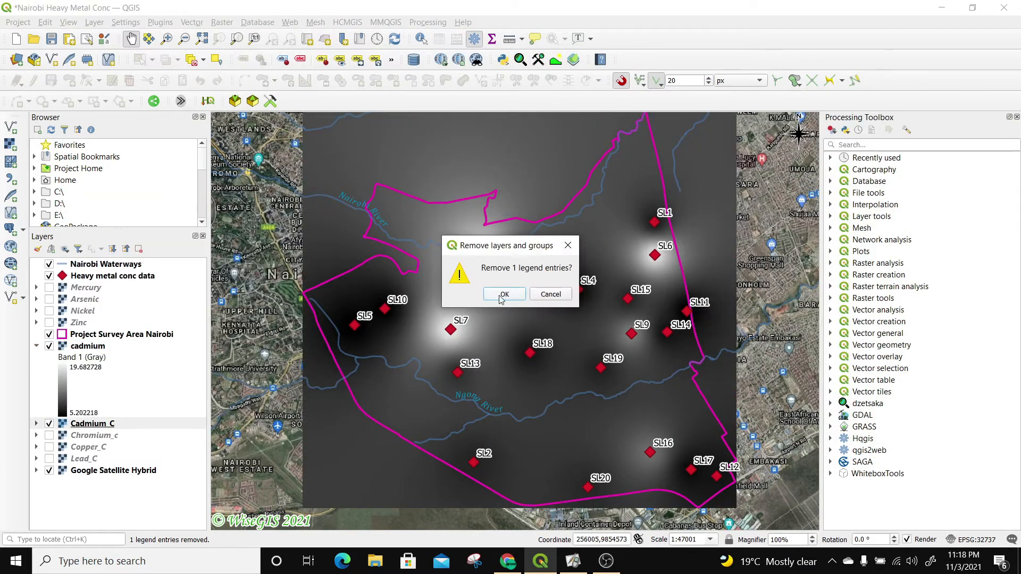
Remove the original Cadmium_C layer and hide the clipped cadmium layer
key(Return)
click(49, 334)
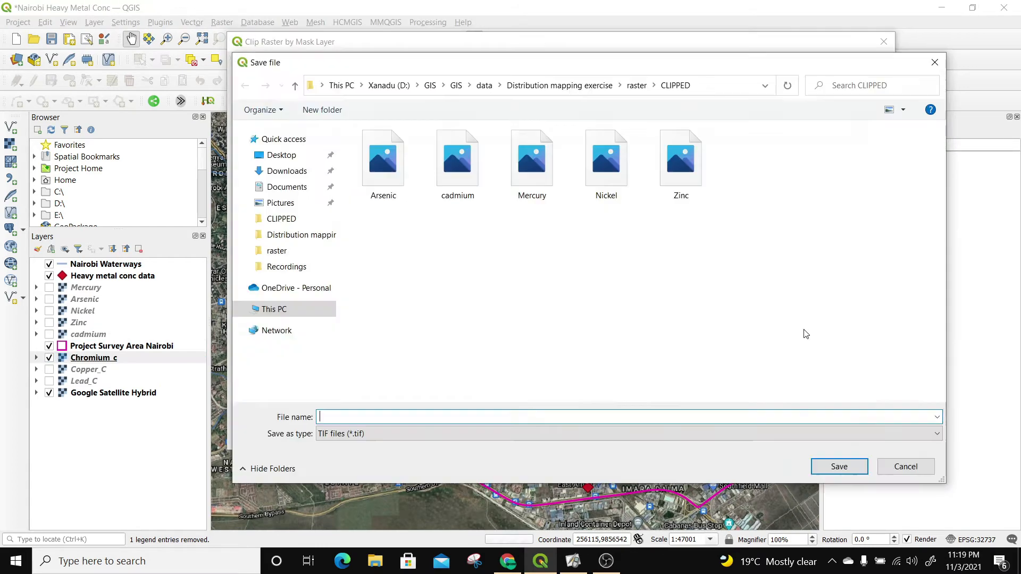
Save the Chromium_c clip output as a TIF named chromium in the CLIPPED folder and run the clip
text(chromium)
key(Return)
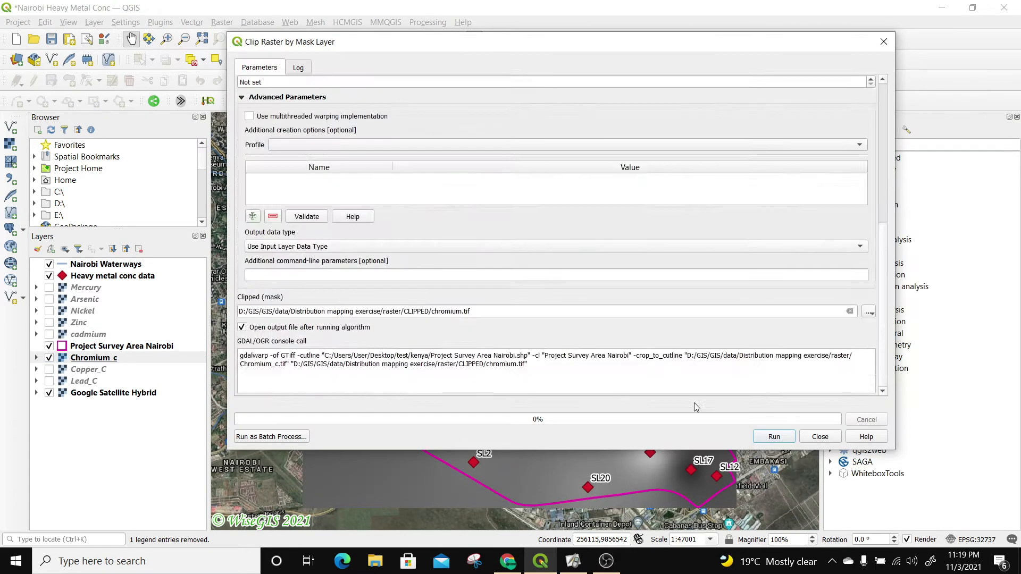
click(775, 436)
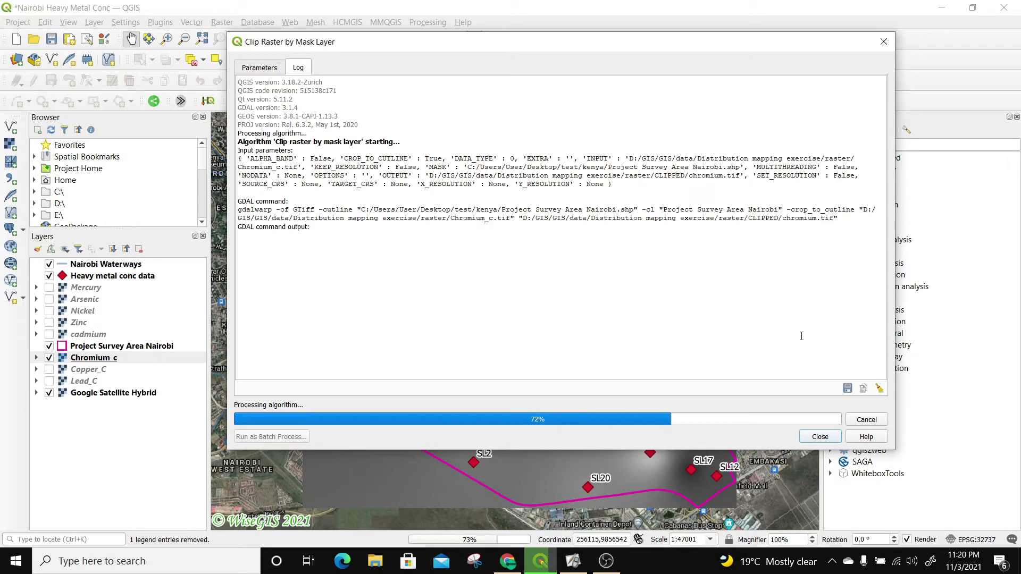
Close the finished clip and remove the original Chromium_c layer
click(986, 486)
click(820, 436)
click(49, 434)
click(49, 434)
right_click(81, 434)
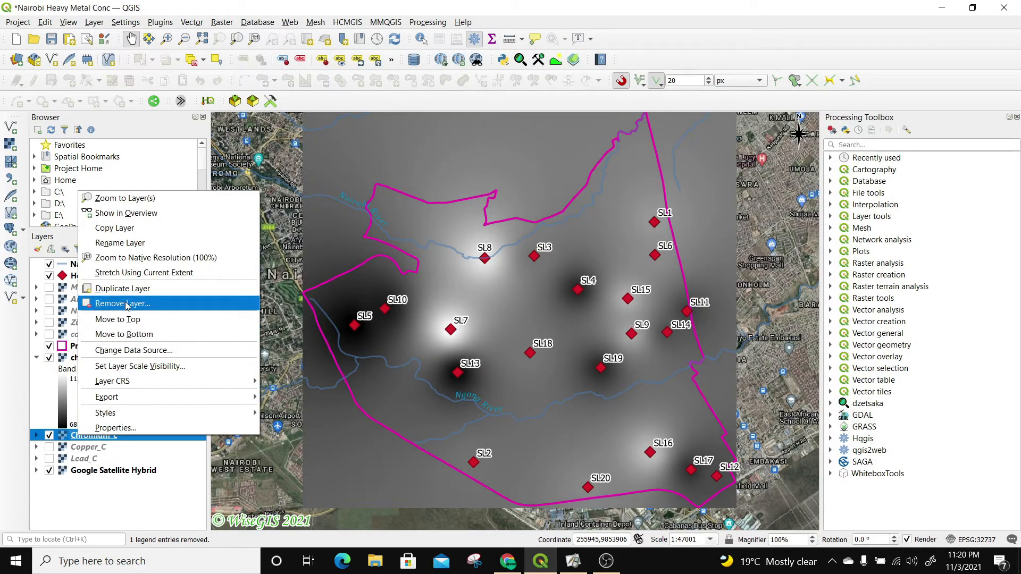
click(125, 302)
Collapse the clipped chromium layer, place it above Project Survey Area Nairobi and hide it
click(36, 358)
drag(88, 357, 79, 341)
click(48, 346)
Display Copper_C and set it as the input of Clip Raster by Mask Layer, masked by Project Survey Area Nairobi
click(49, 370)
click(221, 23)
mouse_move(244, 126)
click(391, 142)
click(88, 370)
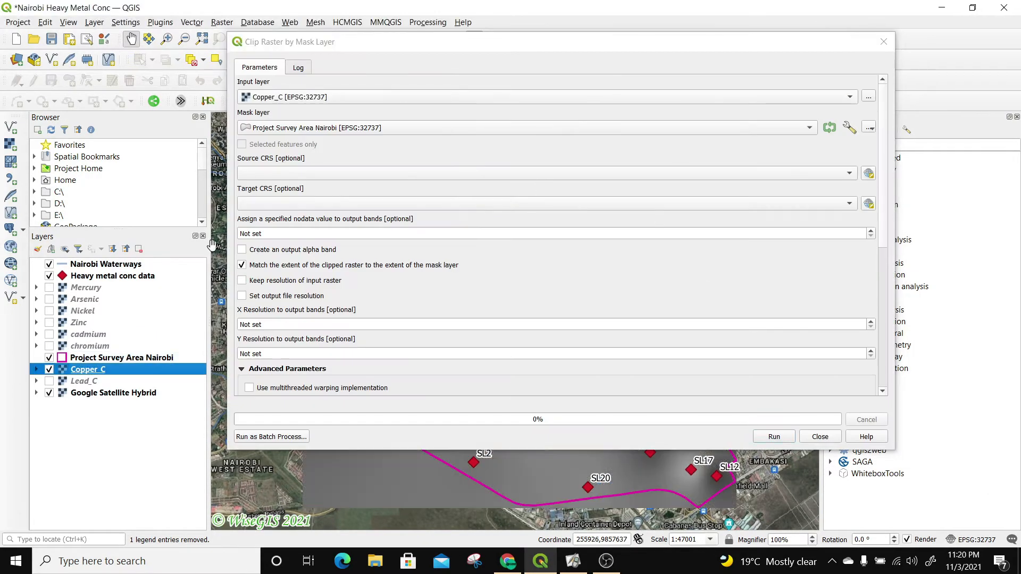
Save the Copper_C clip output as a TIF named copper in the CLIPPED folder and run the clip
drag(883, 189, 883, 328)
click(869, 312)
click(931, 326)
text(copper)
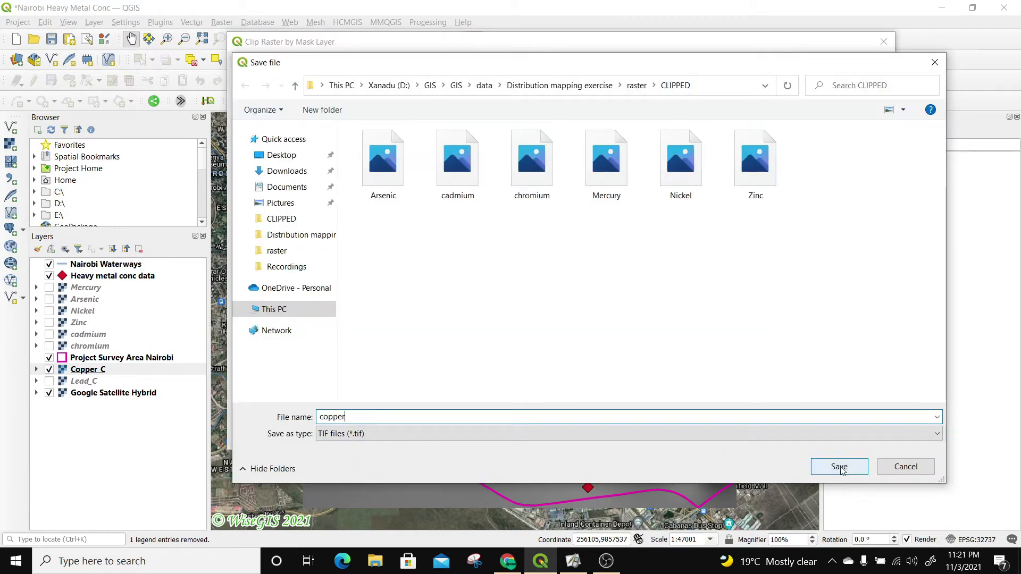
click(839, 467)
drag(883, 245, 889, 104)
click(772, 438)
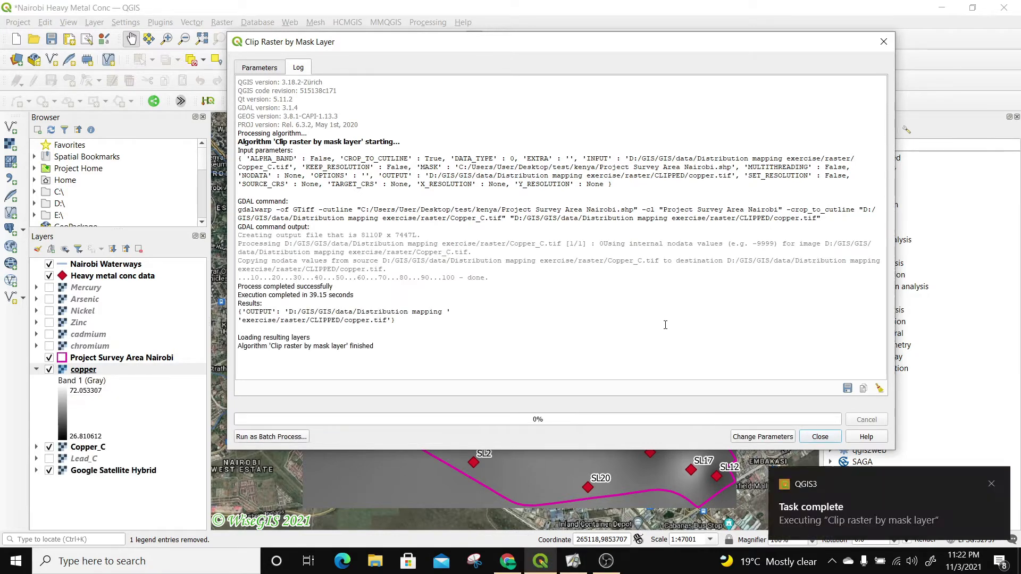
click(820, 437)
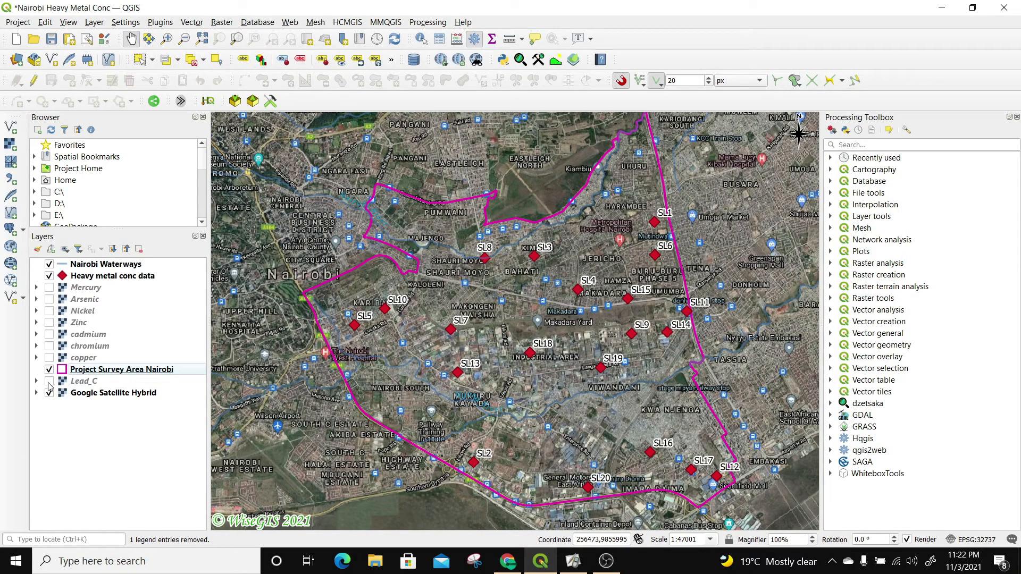
Clip Lead_C by the Project Survey Area Nairobi mask, saving the output as Lead.tif in the CLIPPED folder
click(222, 22)
mouse_move(255, 123)
click(392, 141)
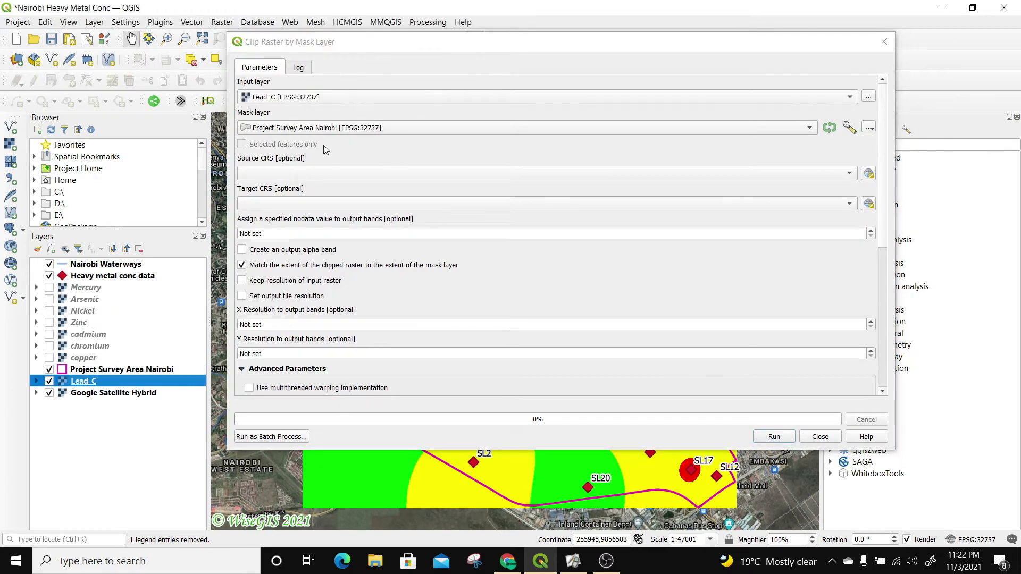
scroll(553, 239, down, 10)
click(868, 311)
click(902, 340)
text(lead)
click(838, 465)
scroll(692, 346, up, 10)
click(774, 437)
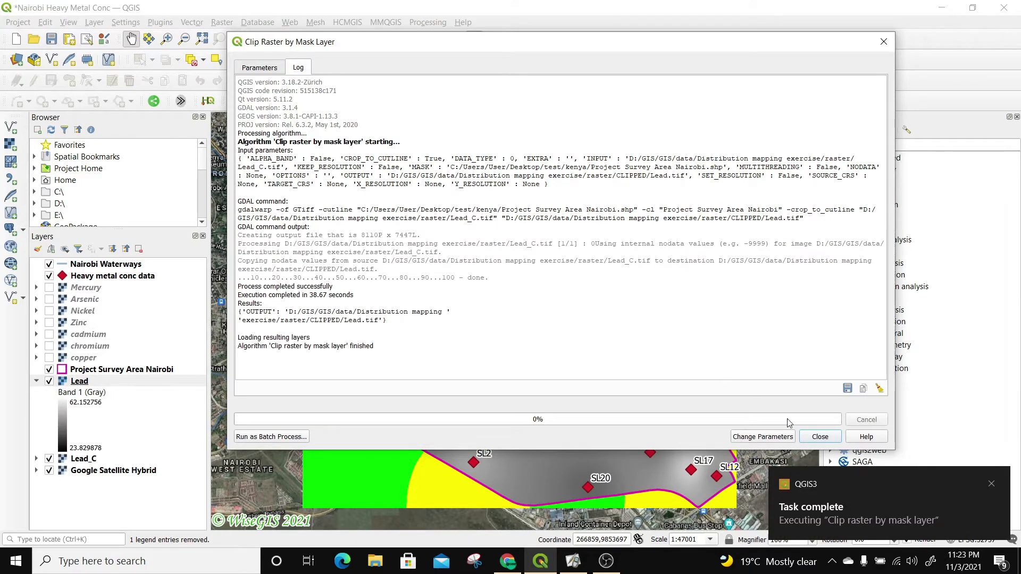
click(820, 438)
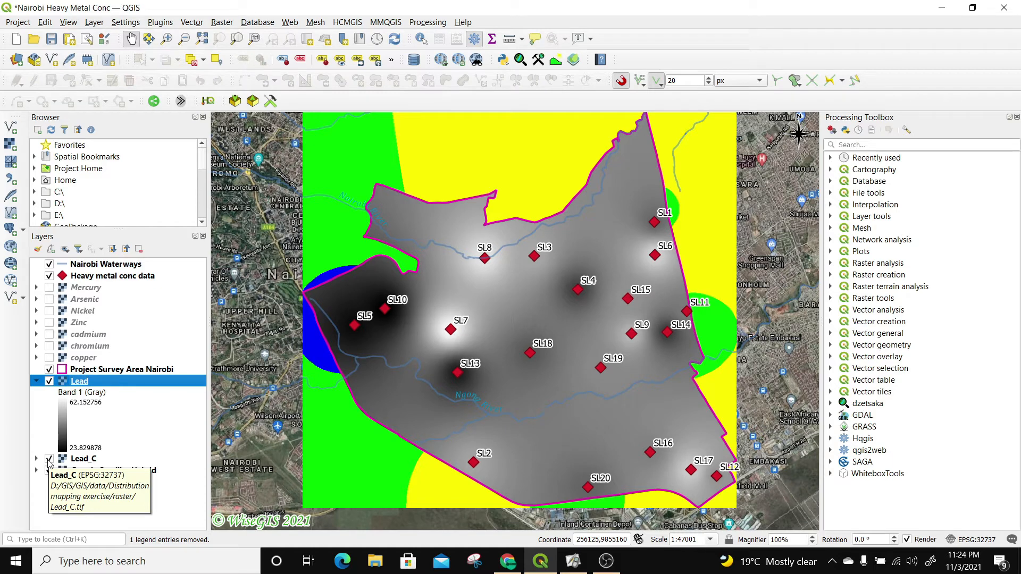
Remove the original Lead_C layer and place the clipped Lead layer above Project Survey Area Nairobi
click(78, 460)
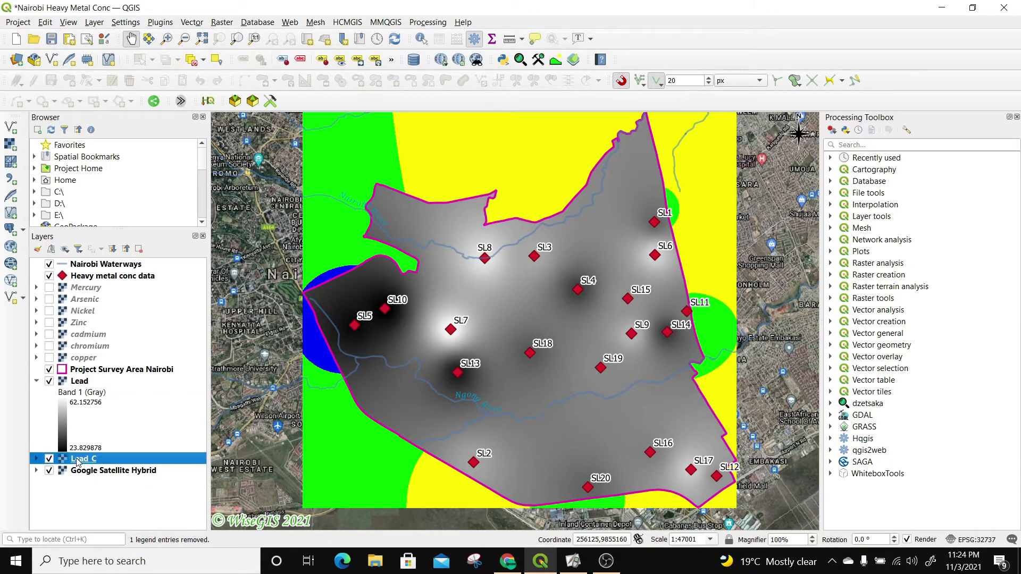
right_click(78, 460)
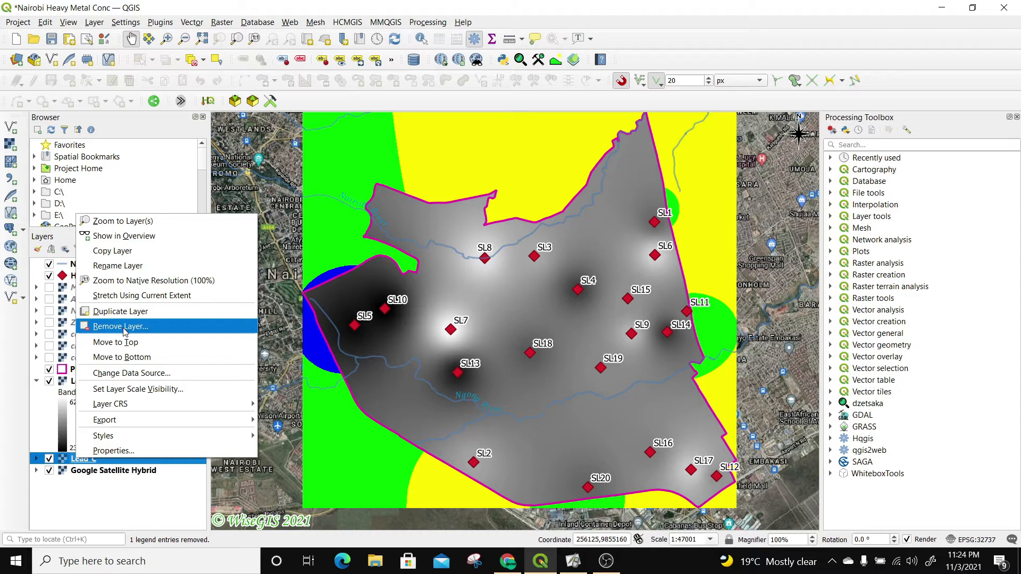
click(125, 327)
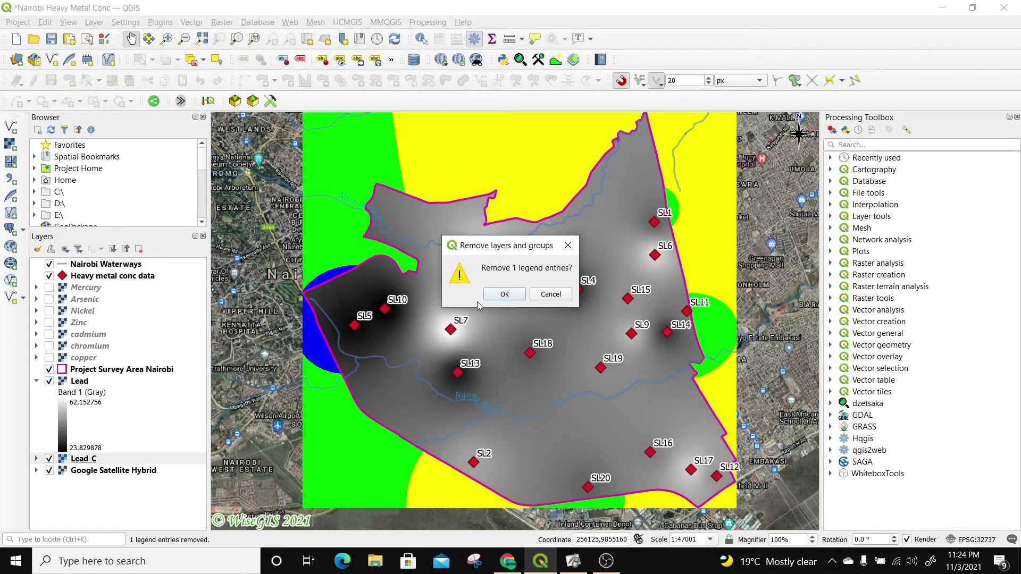
click(502, 290)
drag(65, 383, 61, 368)
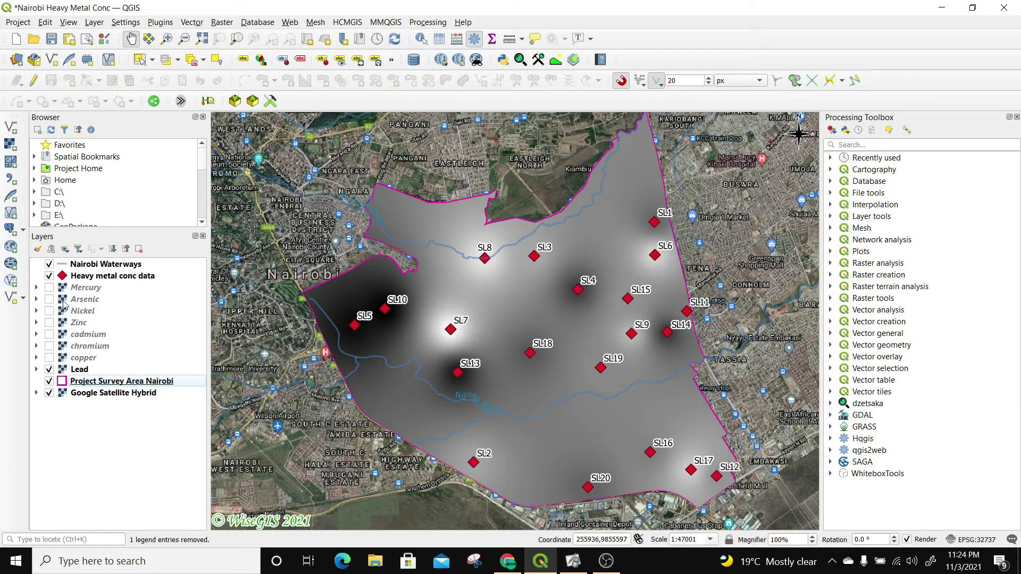
Look at the batch processing form of Clip Raster by Mask Layer and close it without running
click(216, 21)
mouse_move(240, 126)
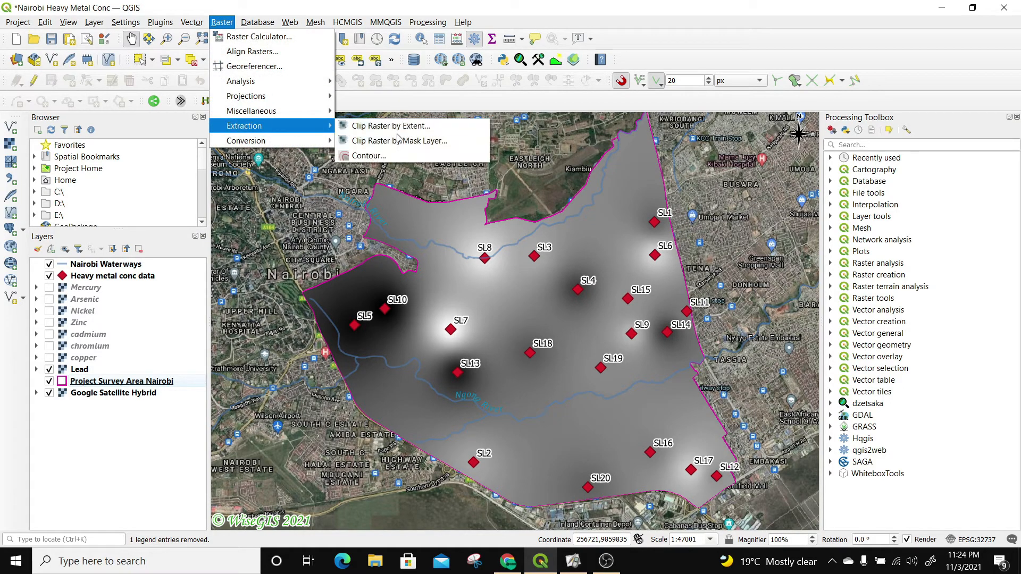
click(399, 141)
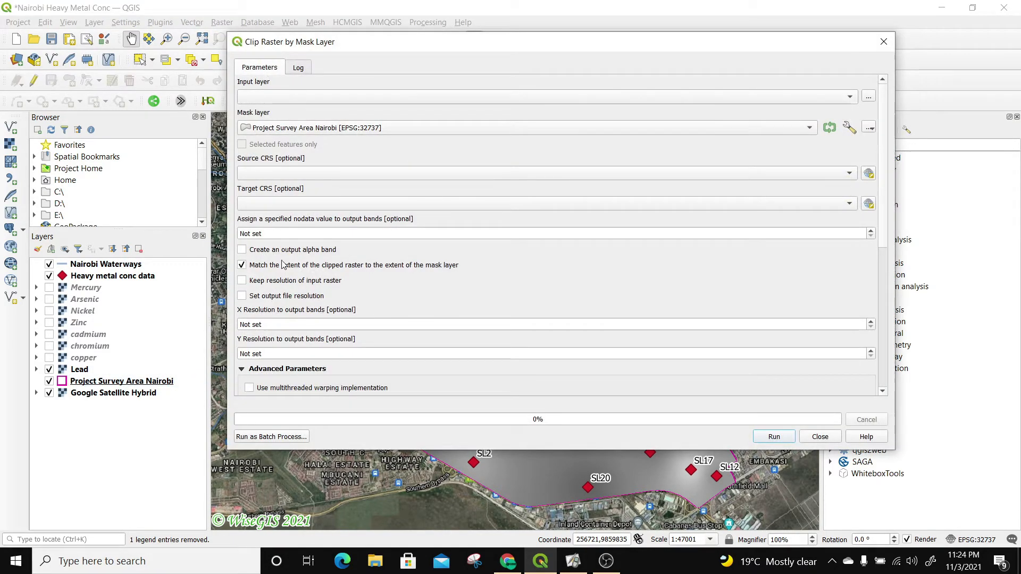
click(260, 438)
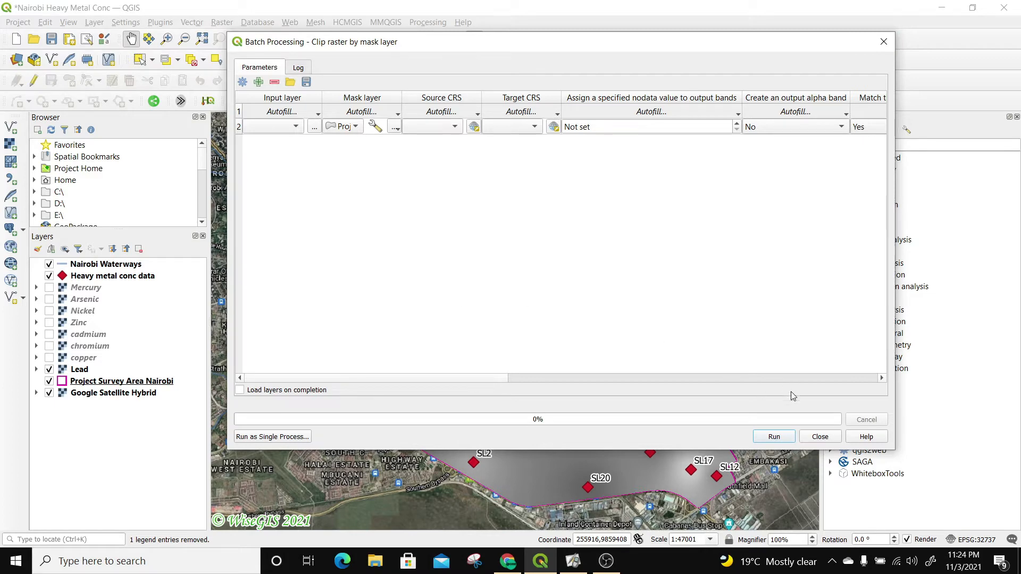
click(821, 438)
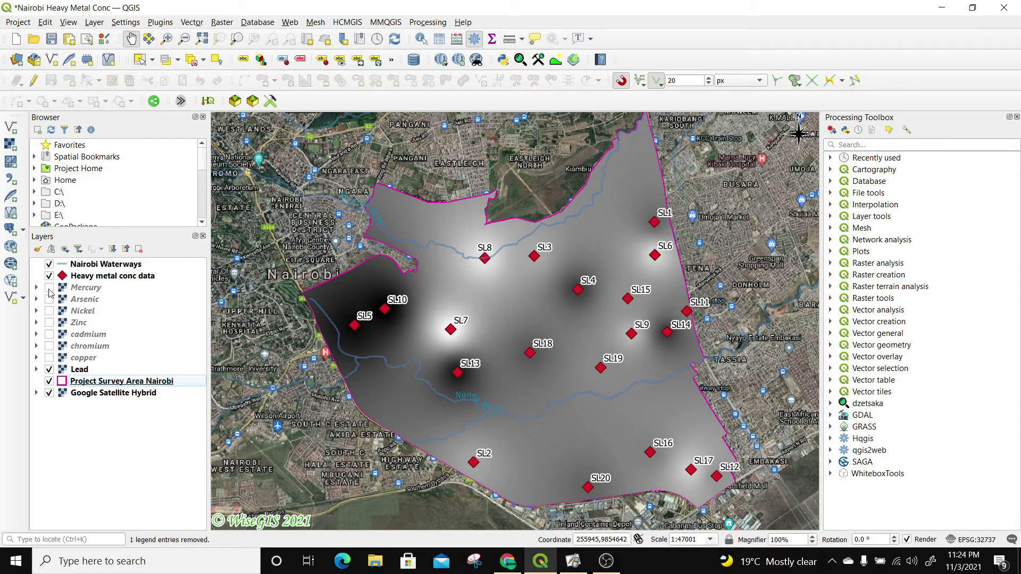
Display the Mercury layer instead of Lead and create a print layout titled distribution maps
click(49, 288)
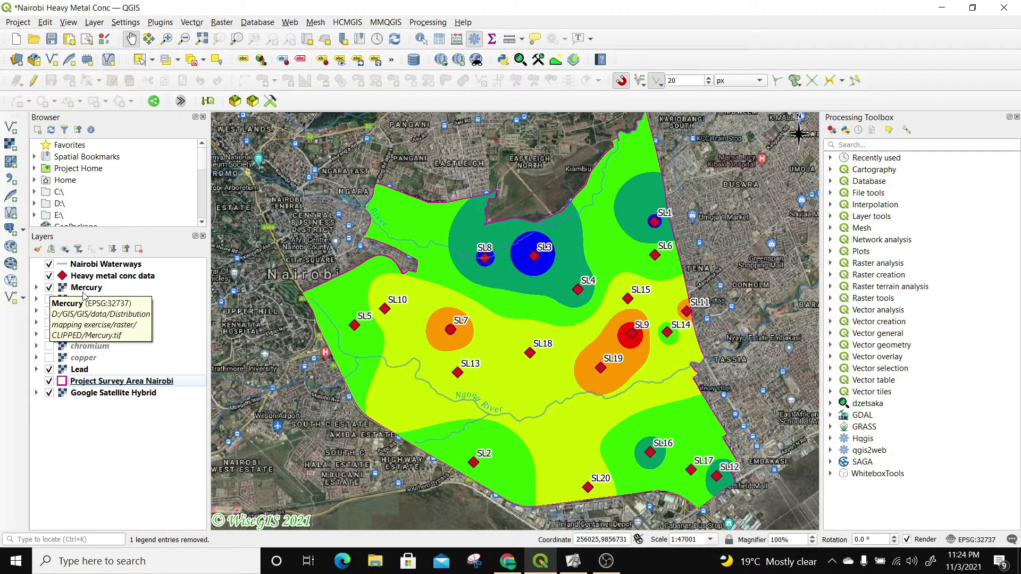
click(49, 369)
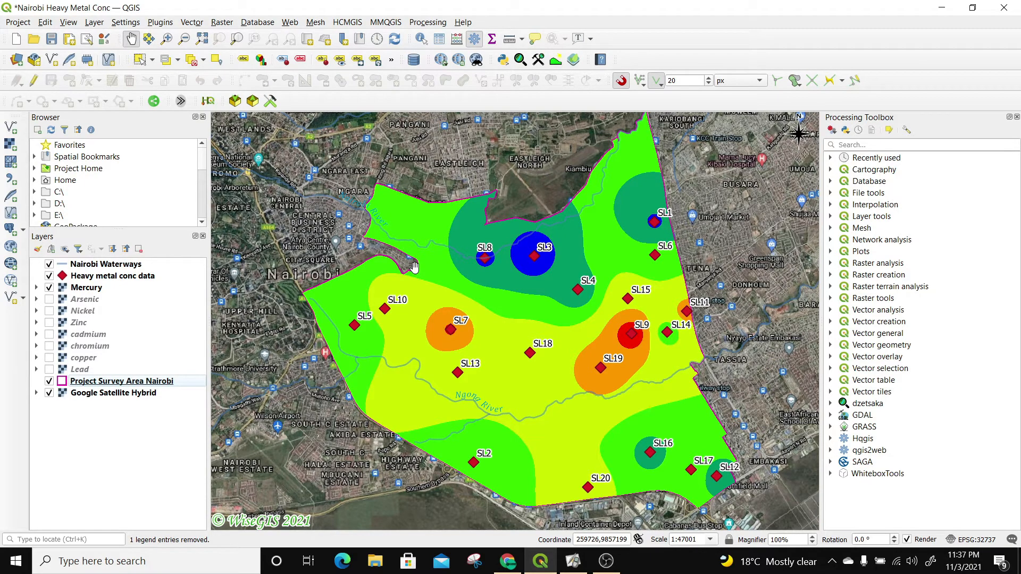
click(18, 23)
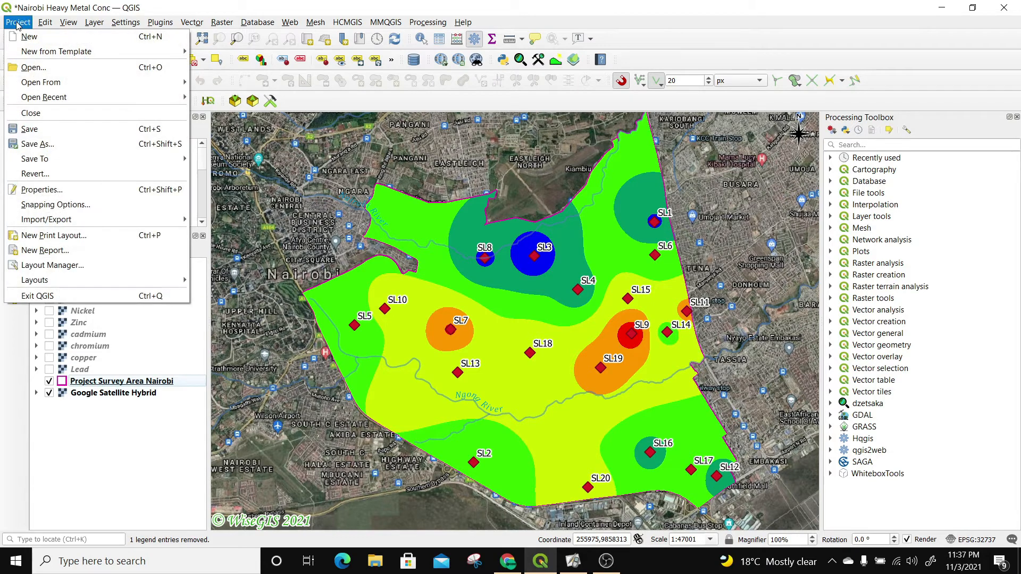
click(44, 237)
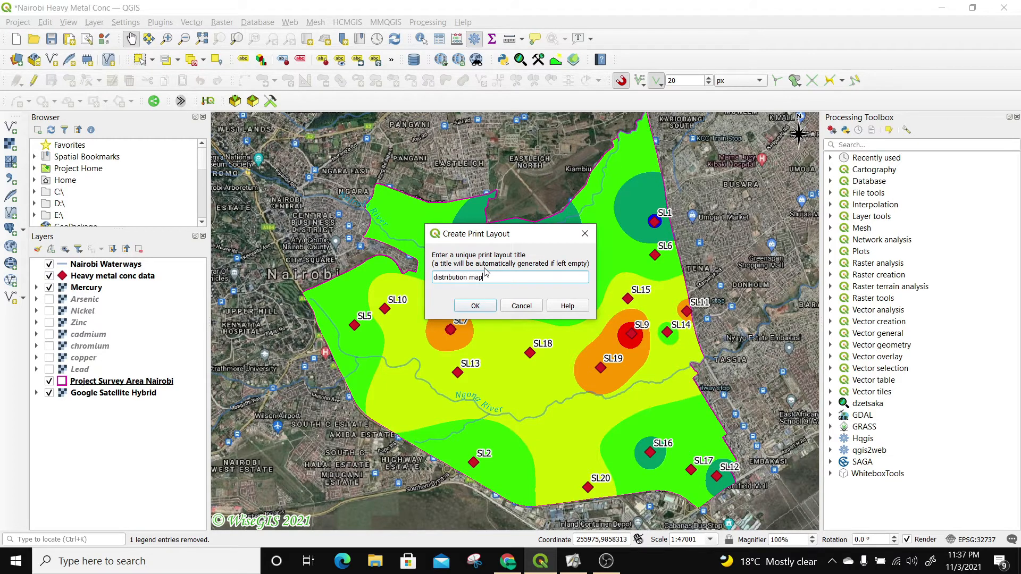
click(487, 305)
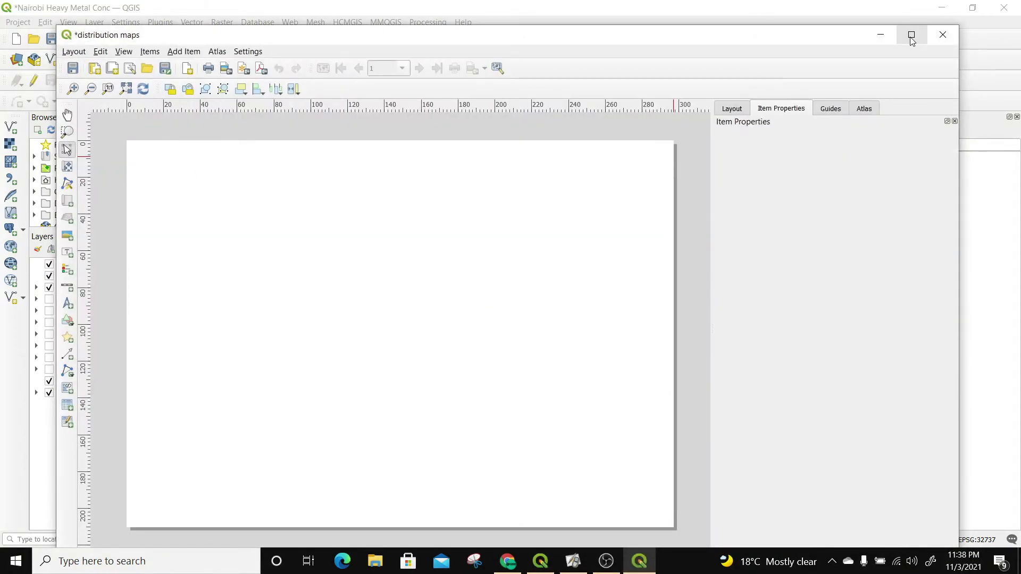
click(911, 35)
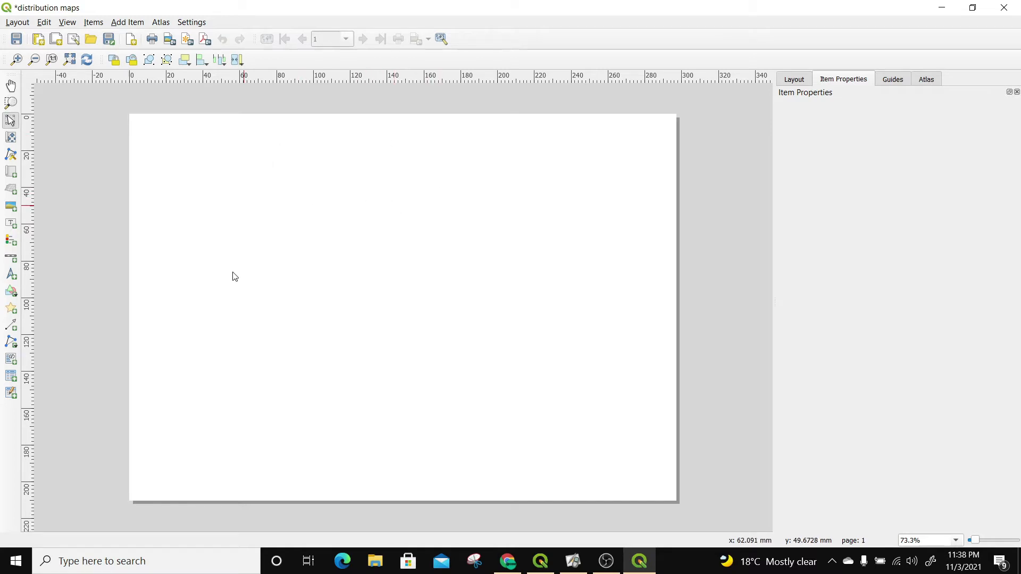
Set the layout page size to A3 and fit the whole page in view
right_click(346, 188)
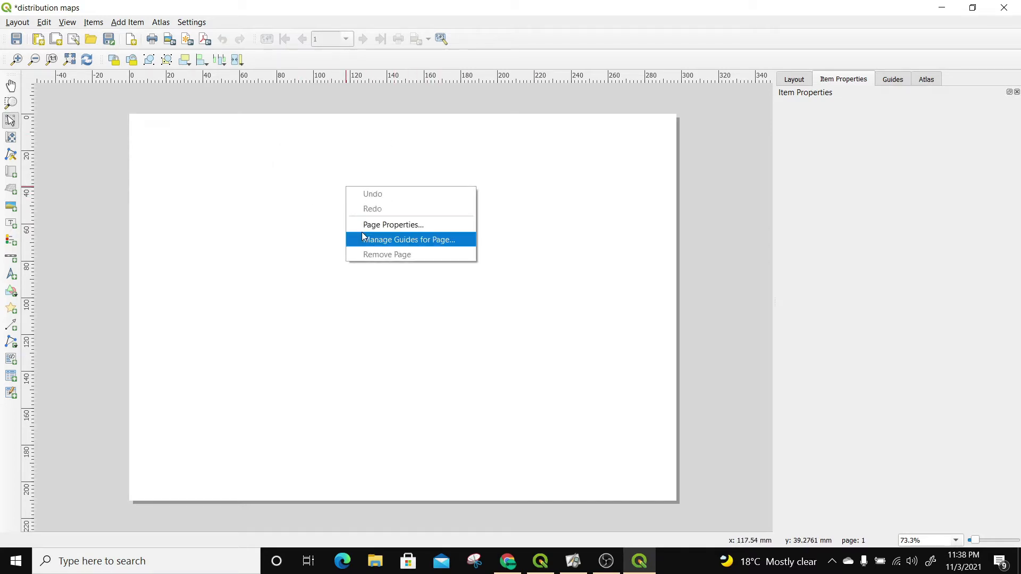
click(403, 226)
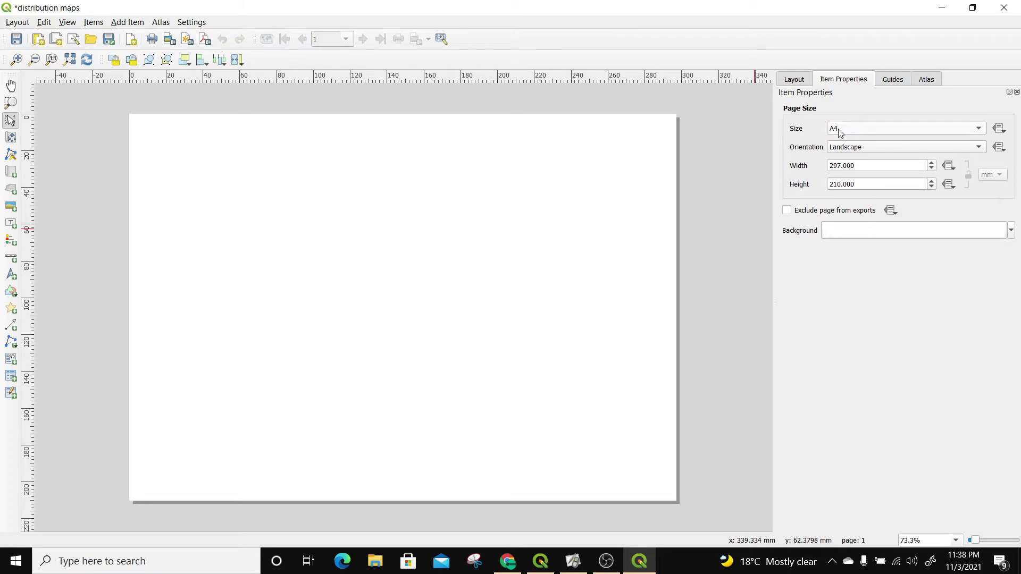
click(866, 127)
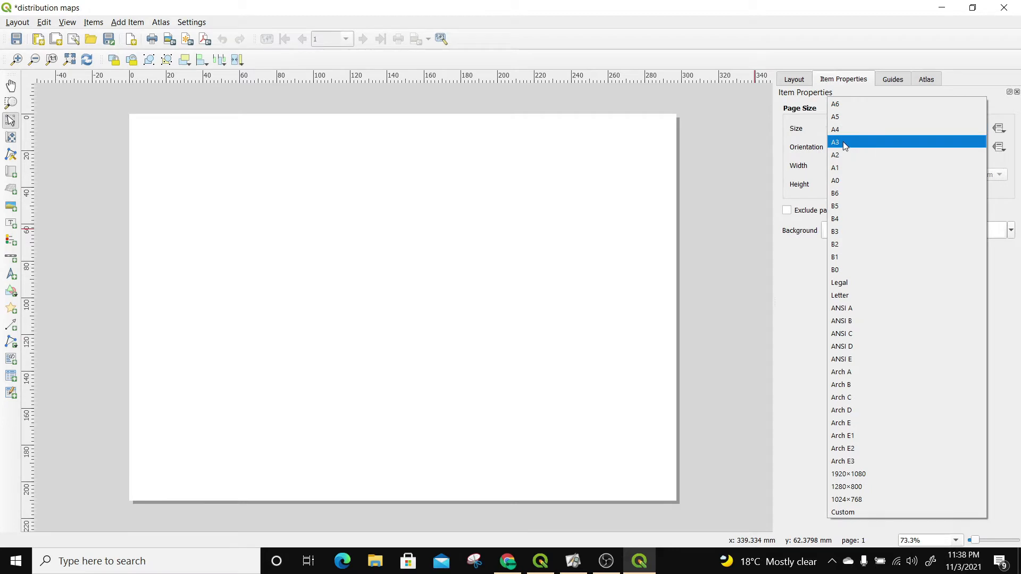
click(844, 142)
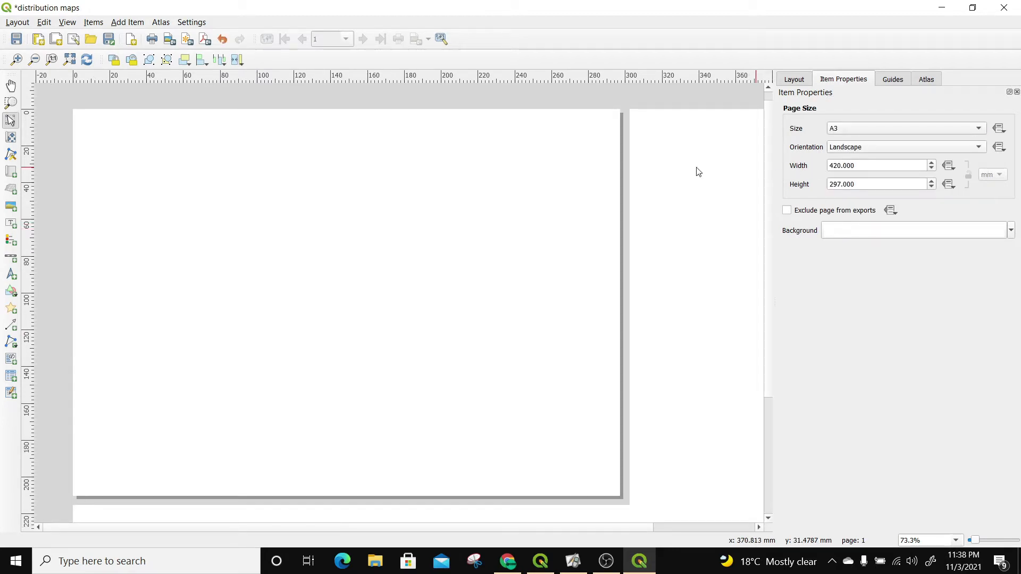
click(69, 60)
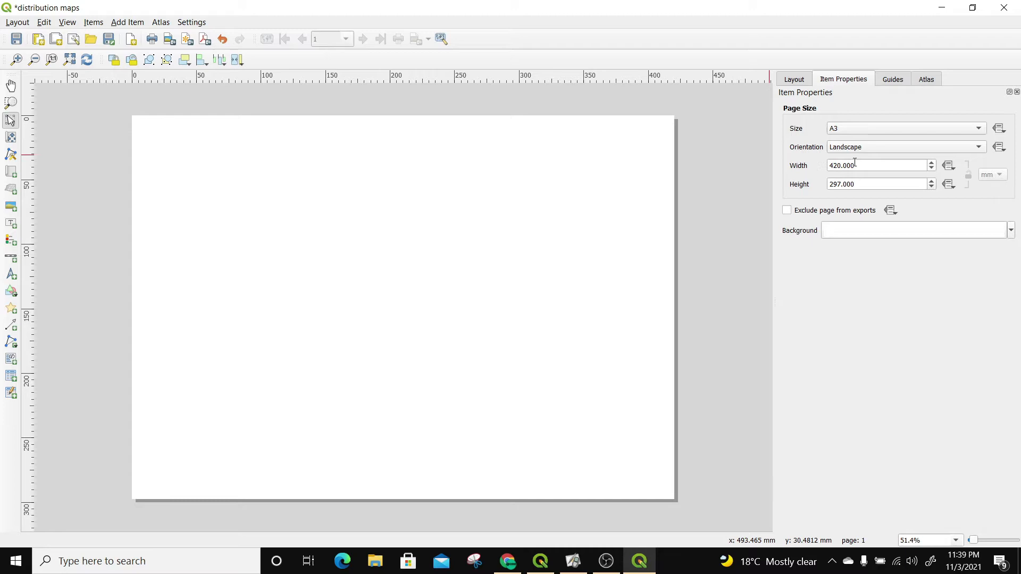
Set the layout page height to 420 mm
drag(860, 182, 795, 183)
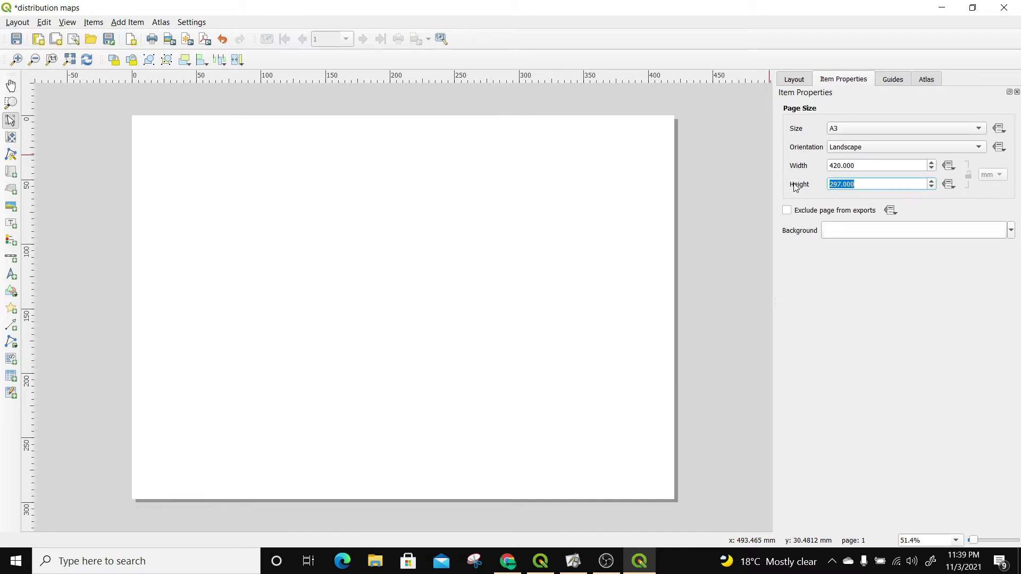
text(42)
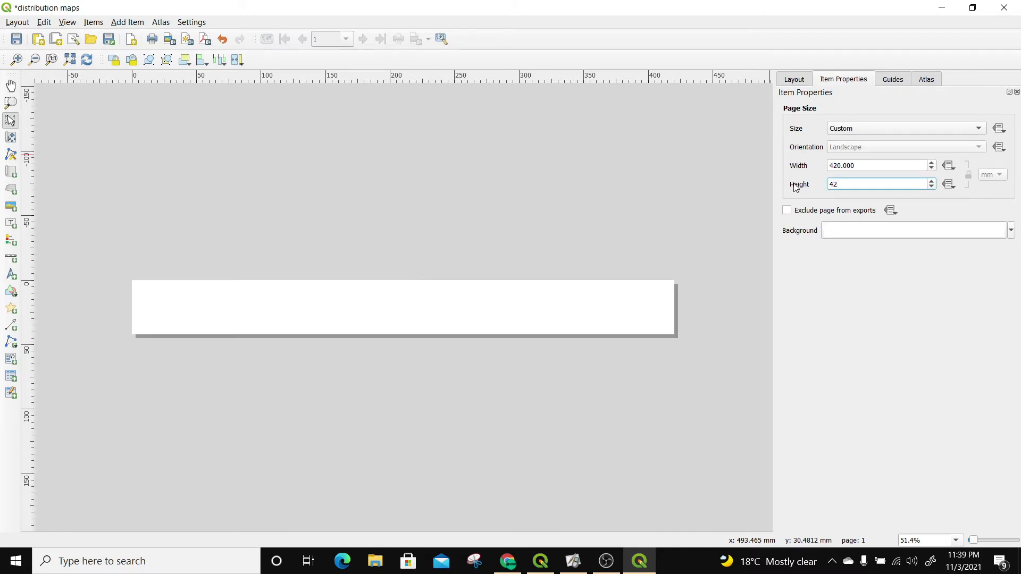
text(0)
key(Return)
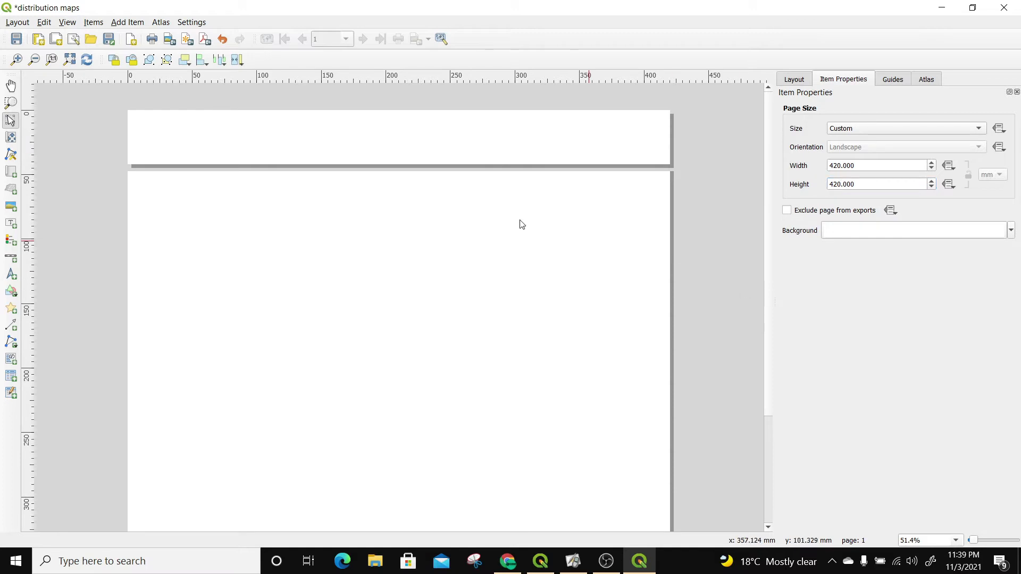
click(69, 59)
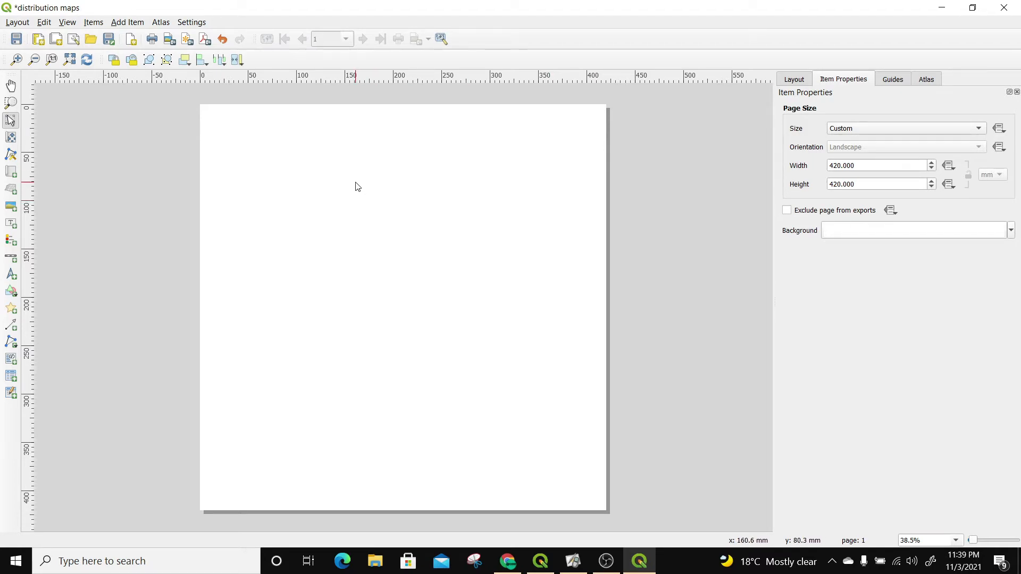
Add a map item about 175 mm wide in the upper-left corner of the layout page
click(119, 23)
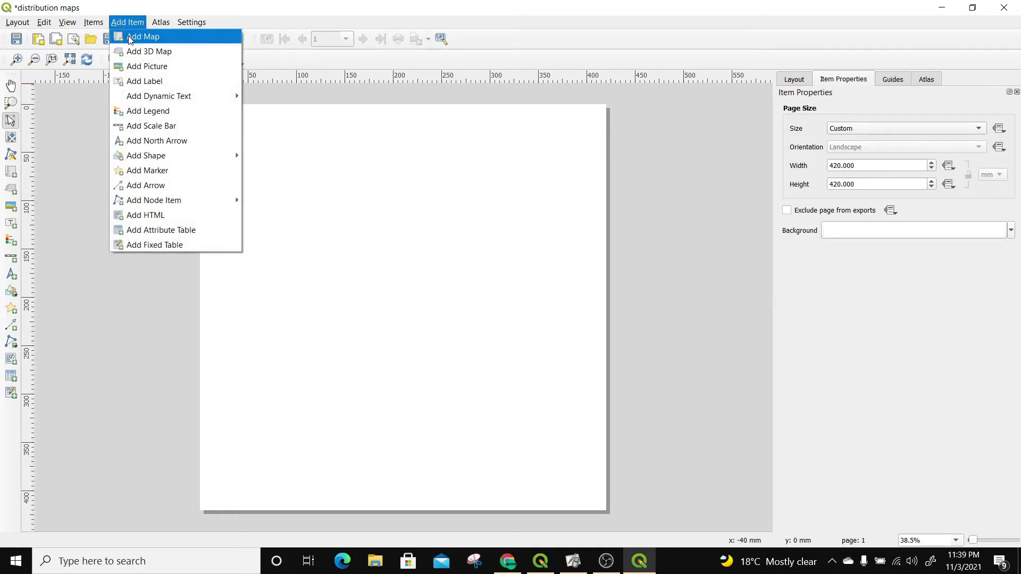
click(130, 37)
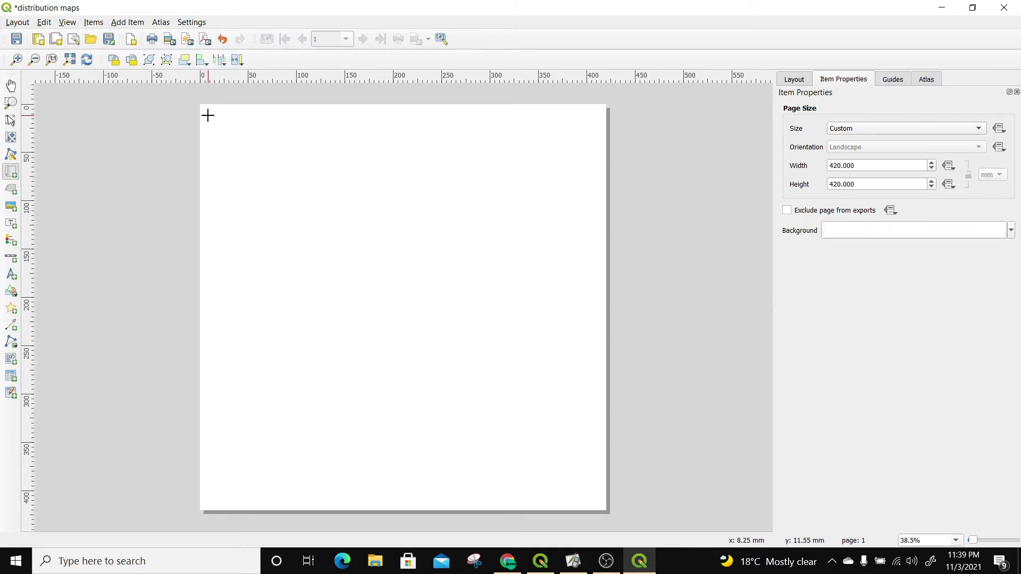
drag(206, 115, 378, 257)
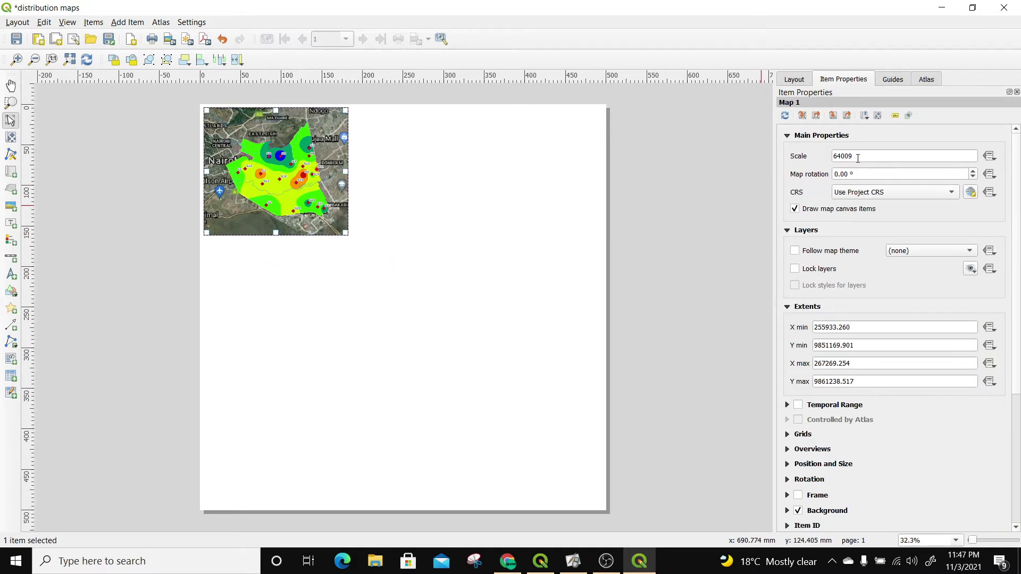
Set the map item's scale to 55000
drag(858, 158, 825, 155)
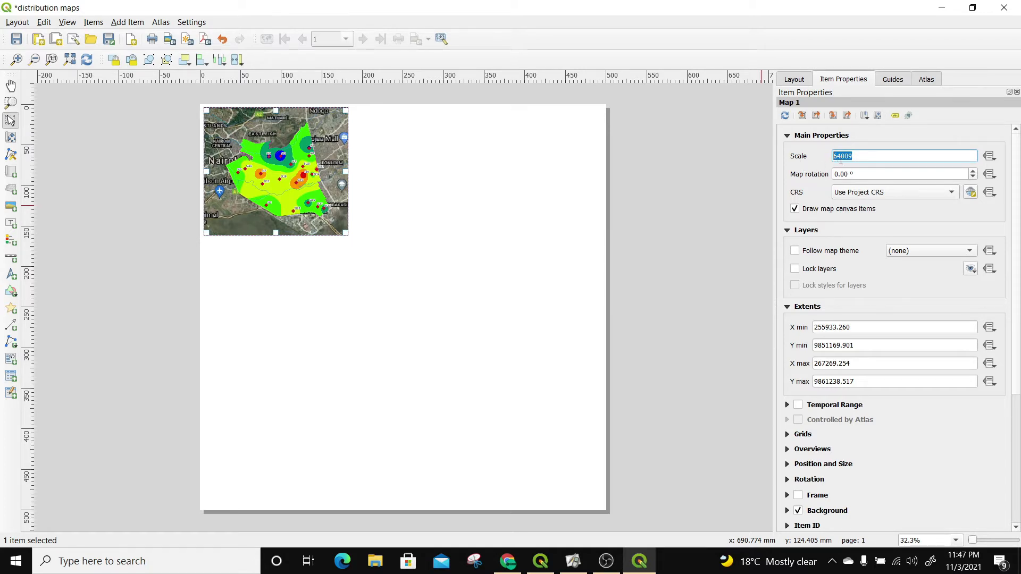
text(55000)
click(509, 276)
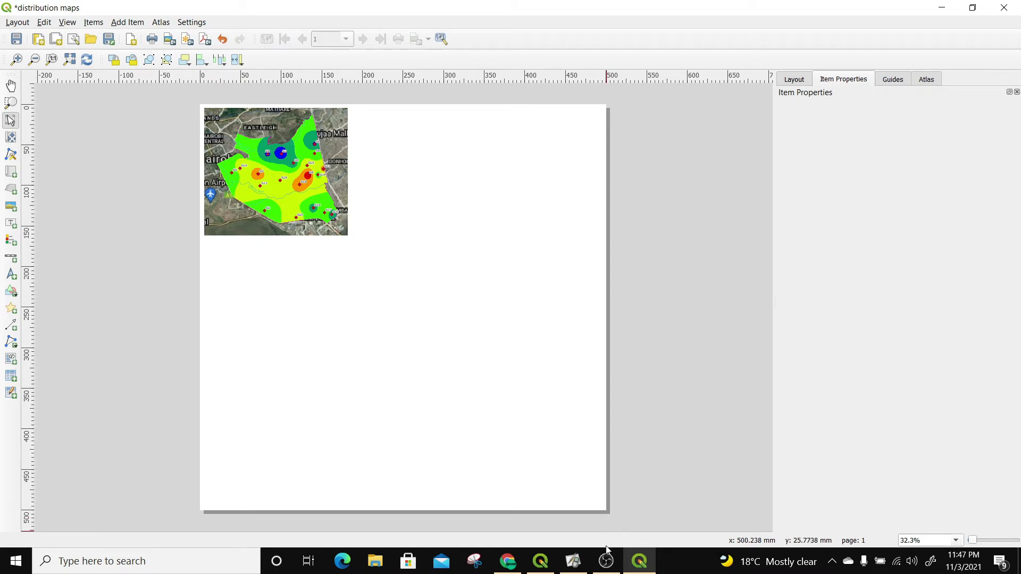
Hide the Google Satellite Hybrid layer in the main project and refresh the layout so the map item redraws without it
click(542, 567)
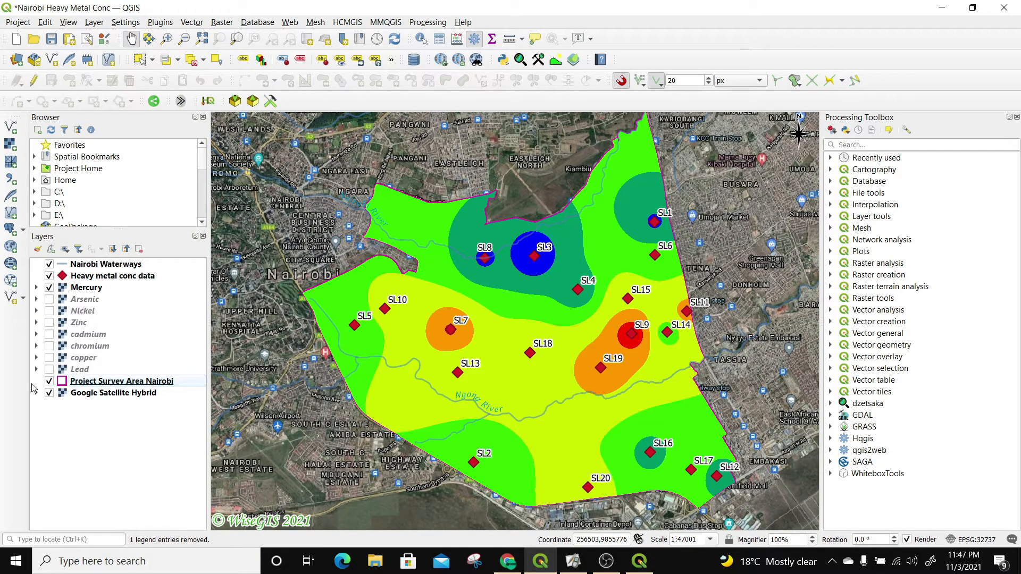
click(49, 393)
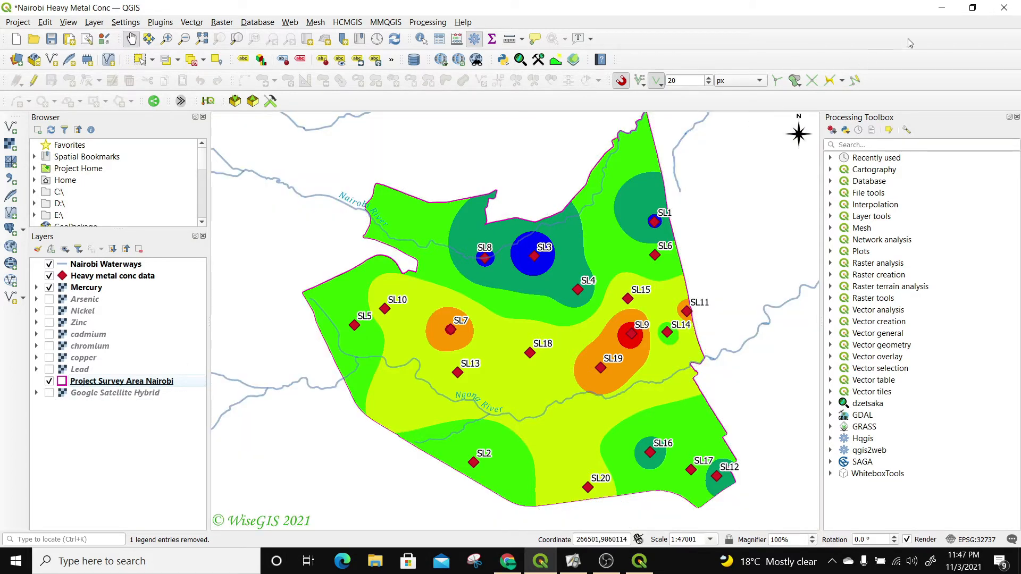
click(639, 561)
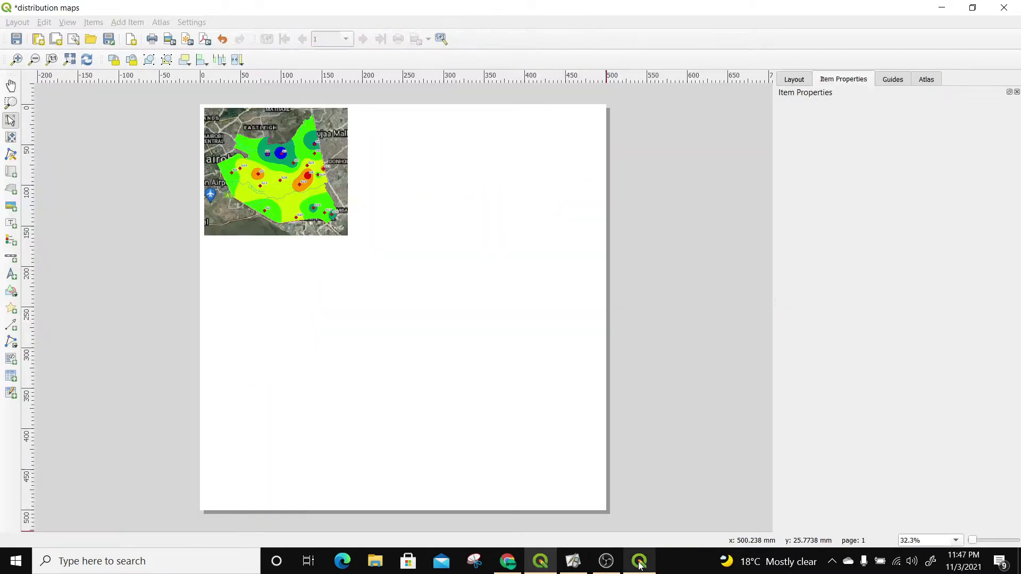
click(87, 59)
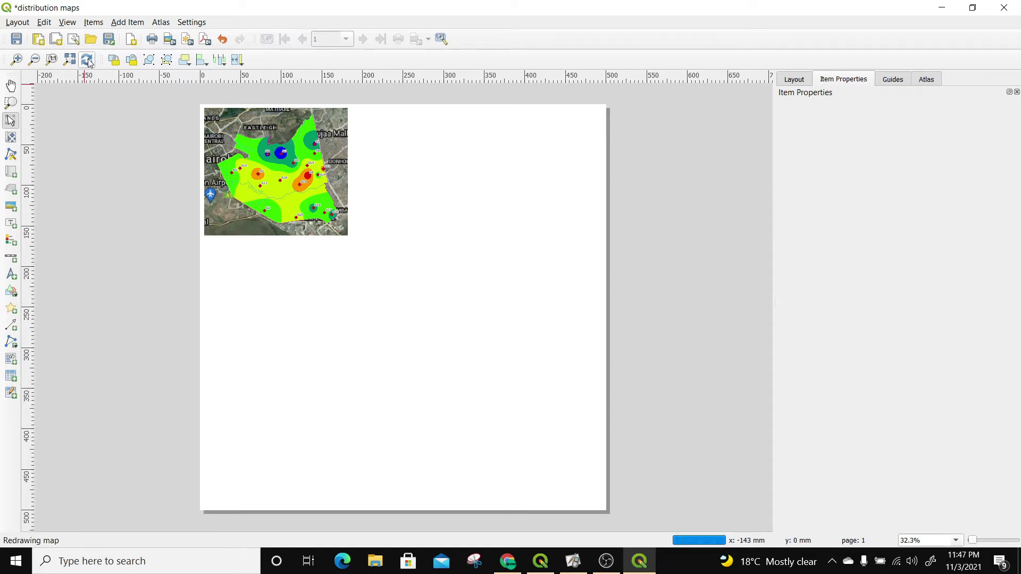
click(287, 200)
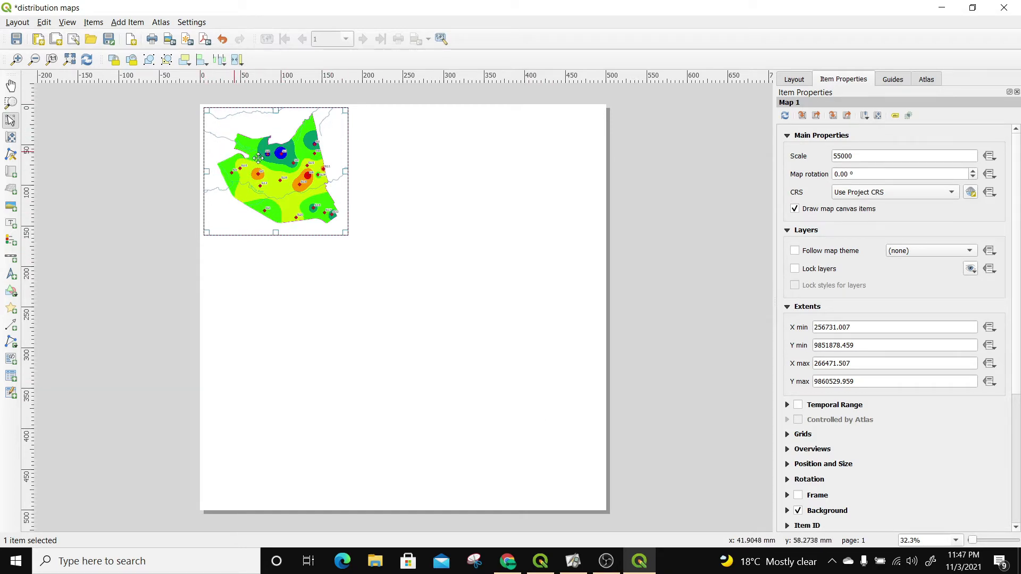
Hide the Nairobi Waterways layer in the main project and return to the distribution maps layout
click(541, 561)
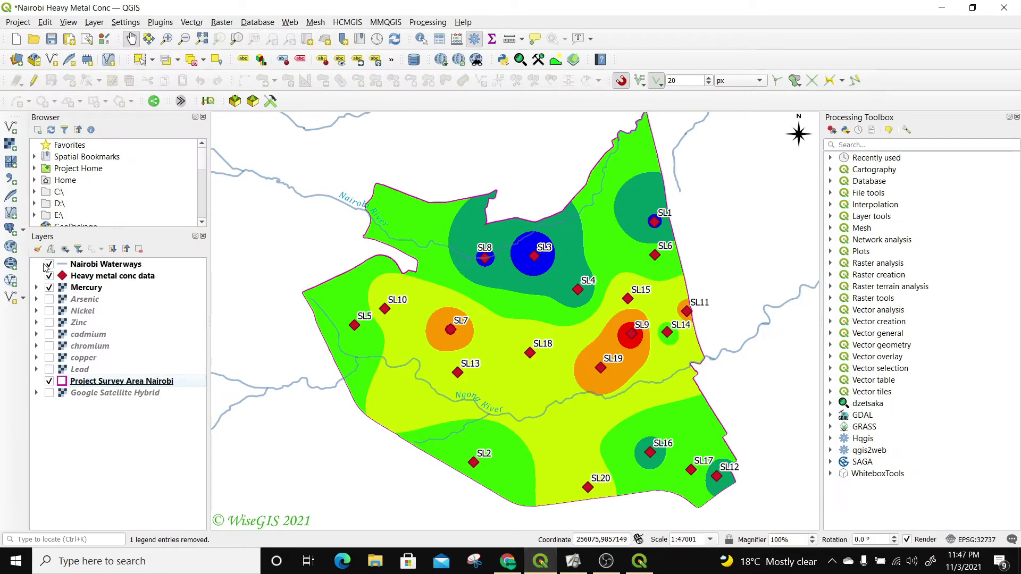
click(49, 264)
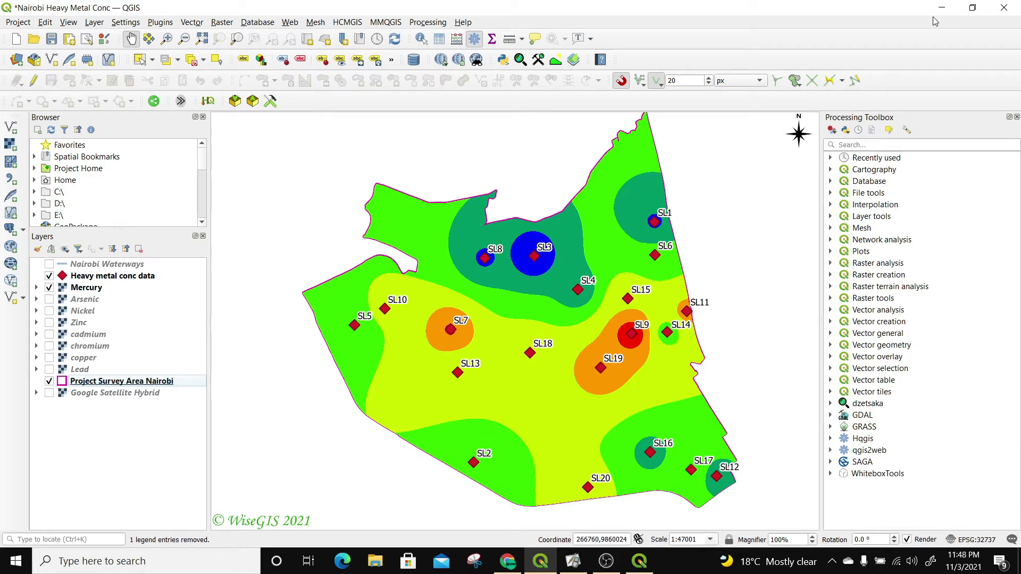
click(639, 561)
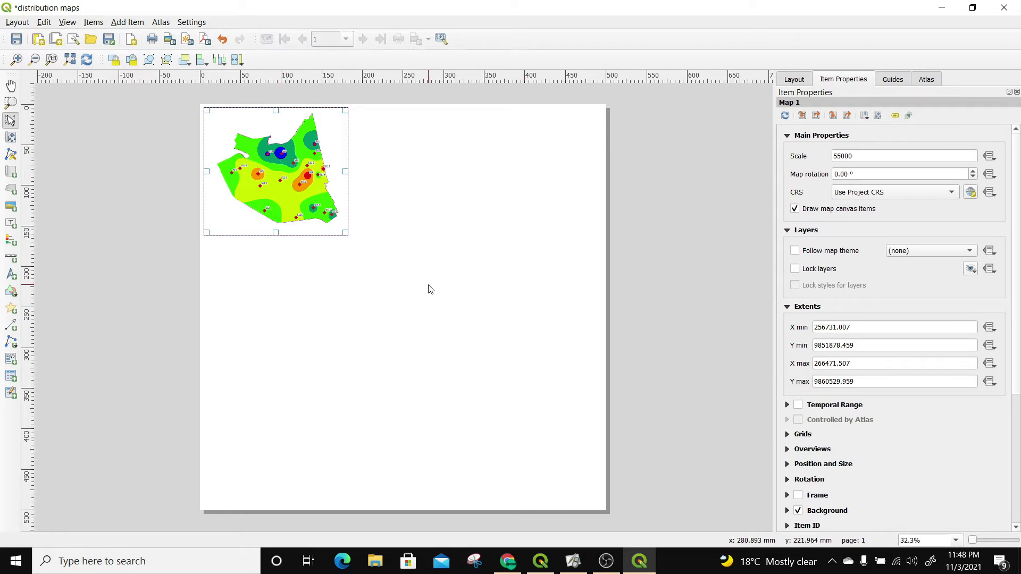
Enable a frame around the map item, add a grid to it and open the grid's properties for modification
click(799, 496)
click(295, 192)
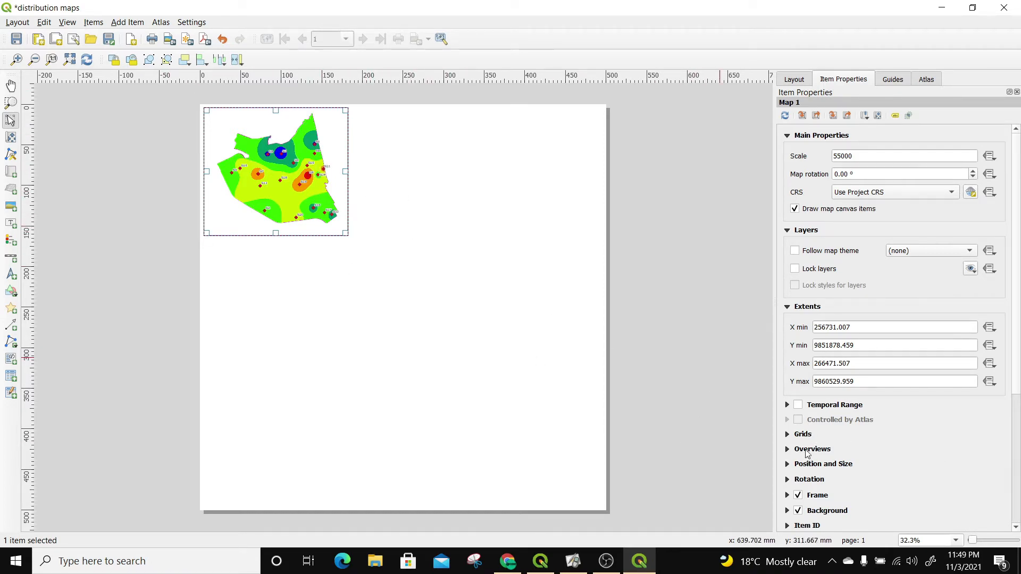
click(788, 435)
click(814, 426)
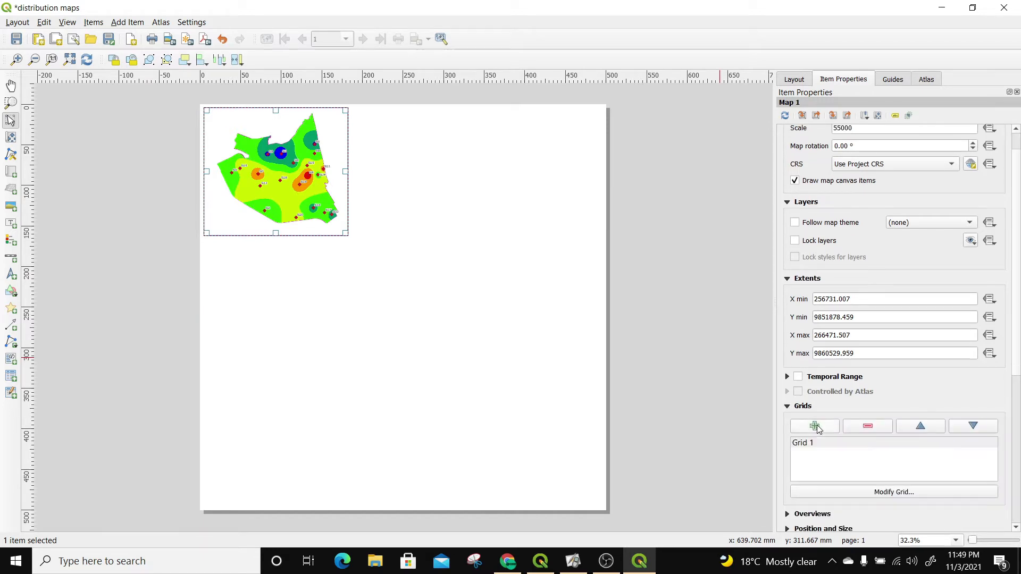
click(819, 445)
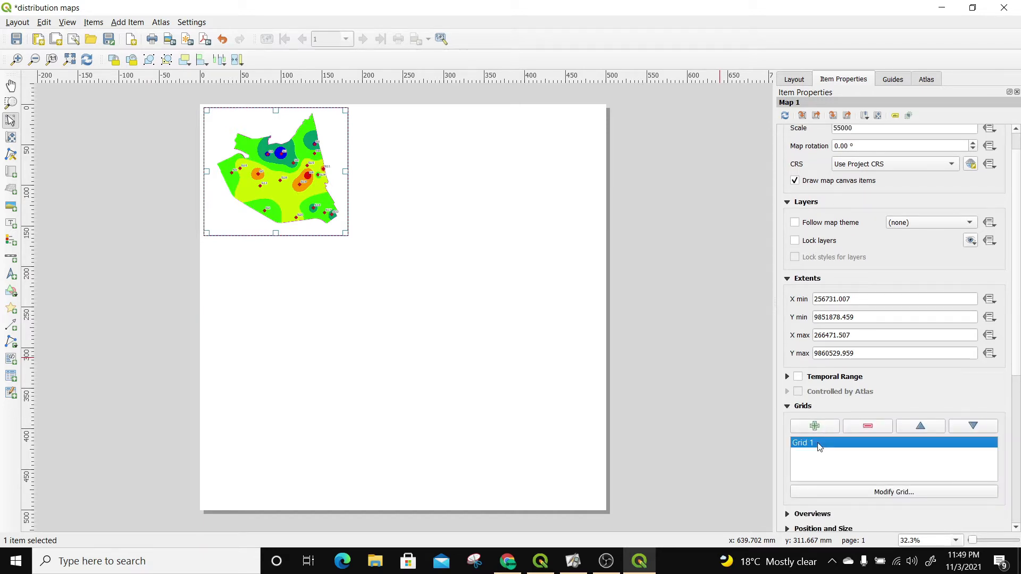
click(892, 494)
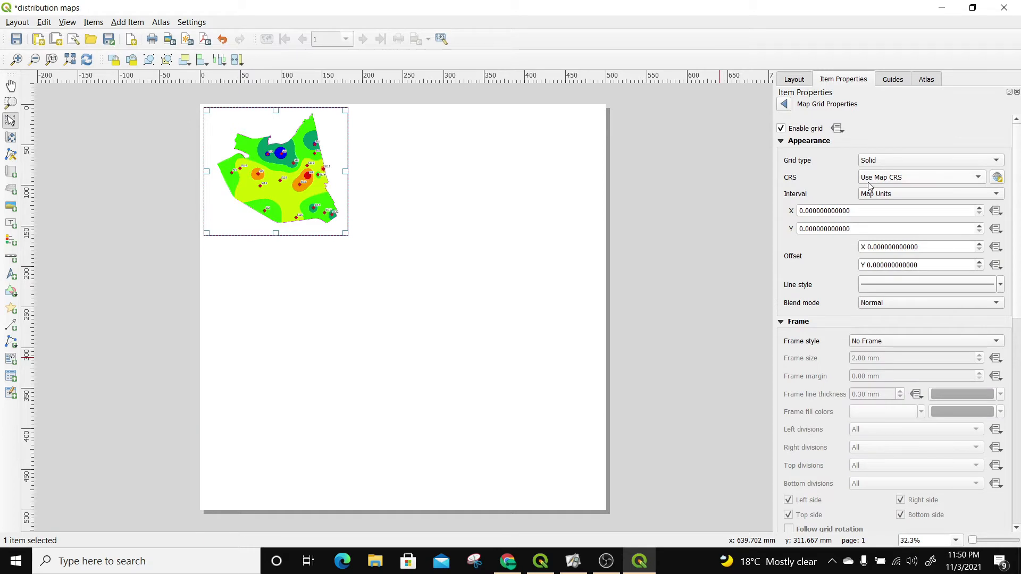
Set the grid interval to 5000 map units in X and Y, with Normal blend mode and the Exterior Ticks frame style
click(801, 209)
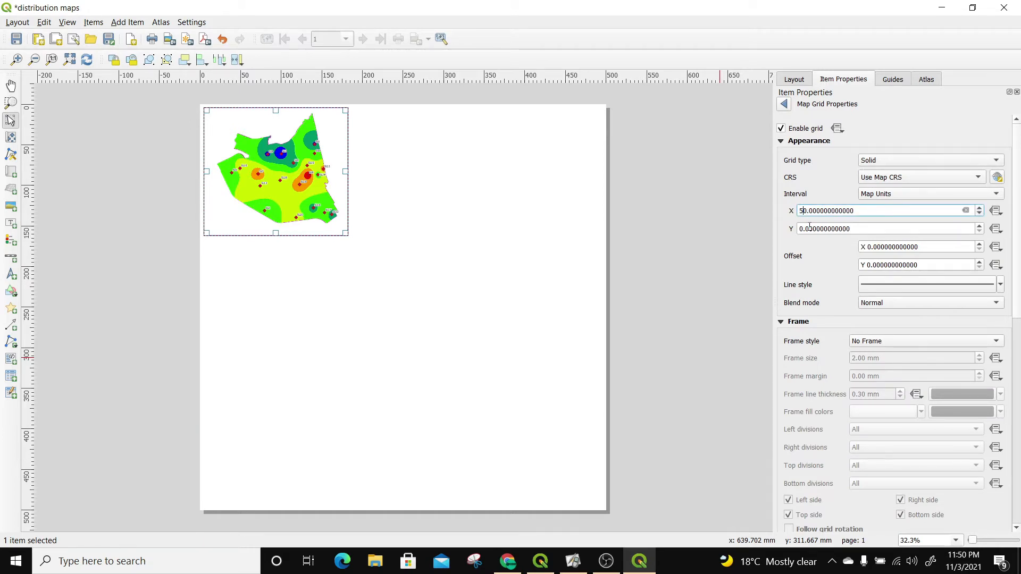
click(800, 232)
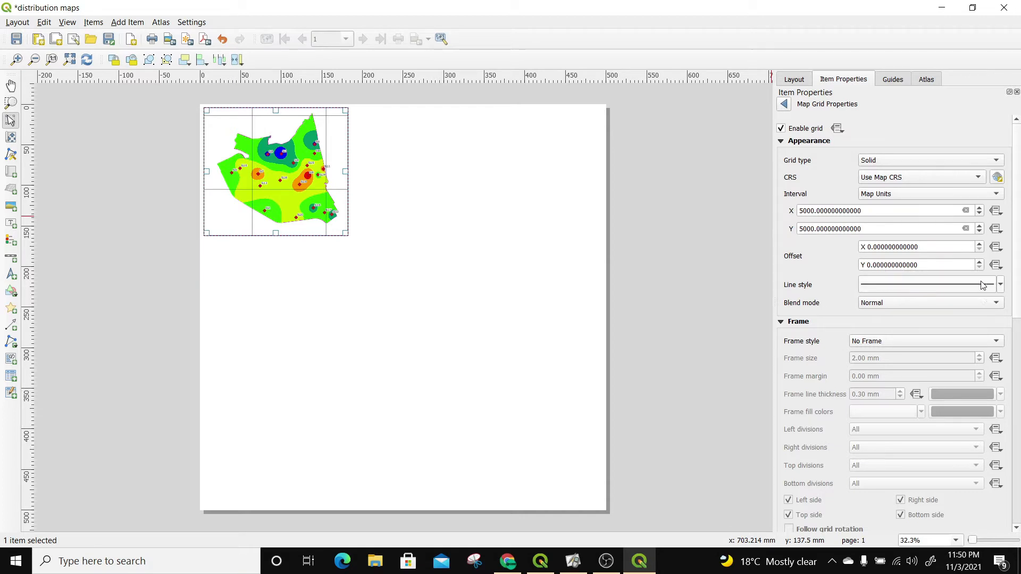
click(902, 304)
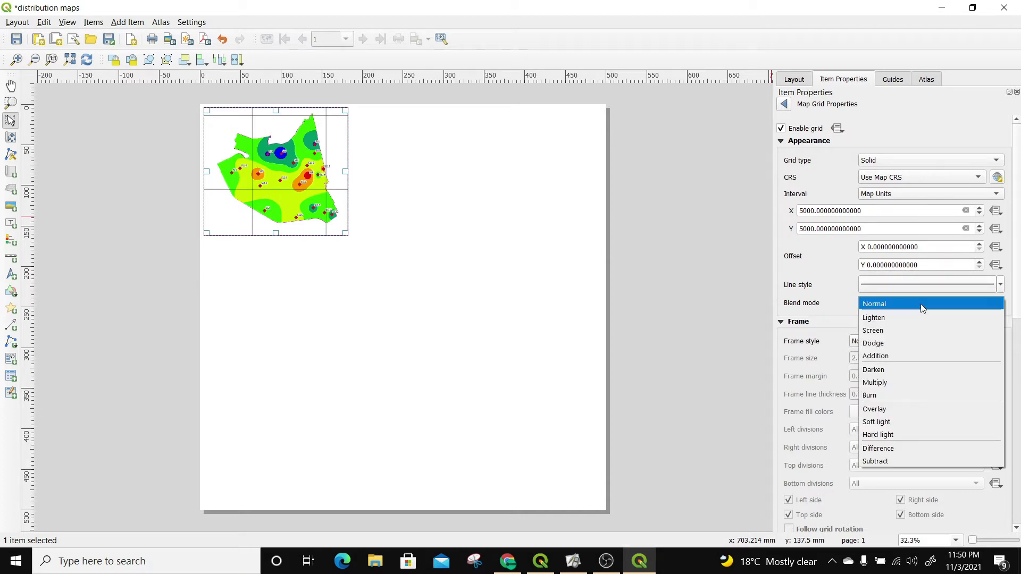
click(920, 305)
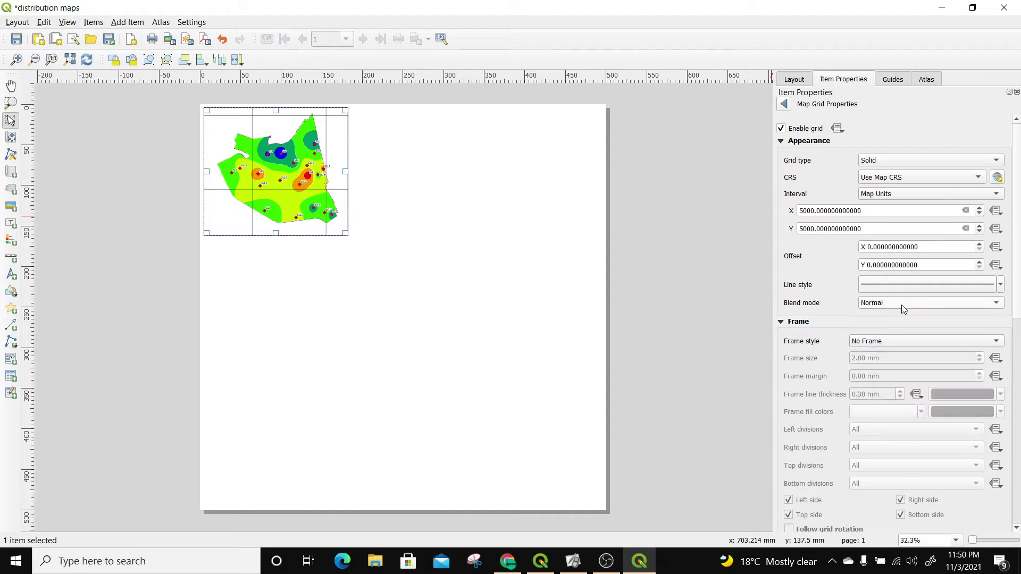
click(896, 343)
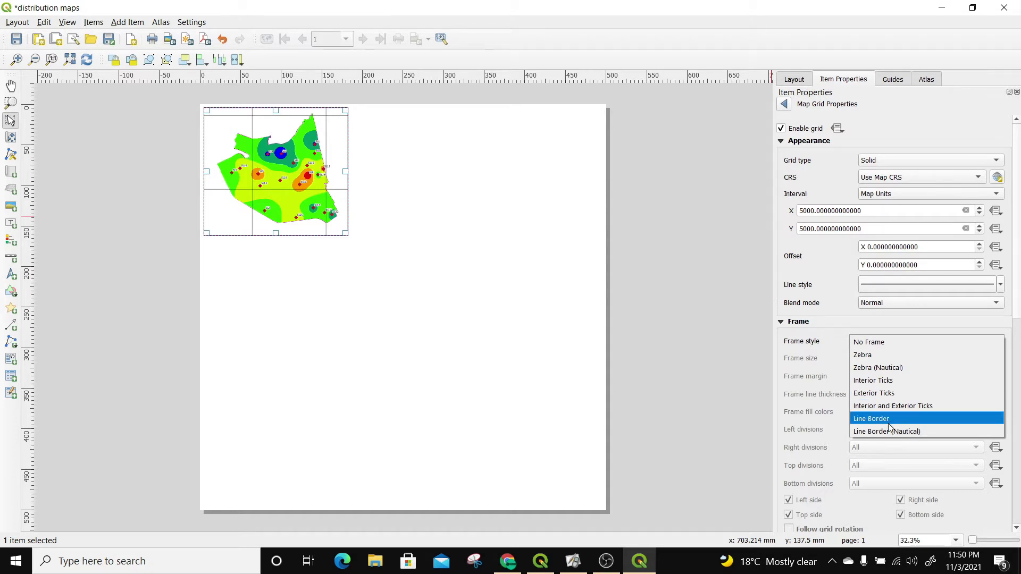
click(880, 394)
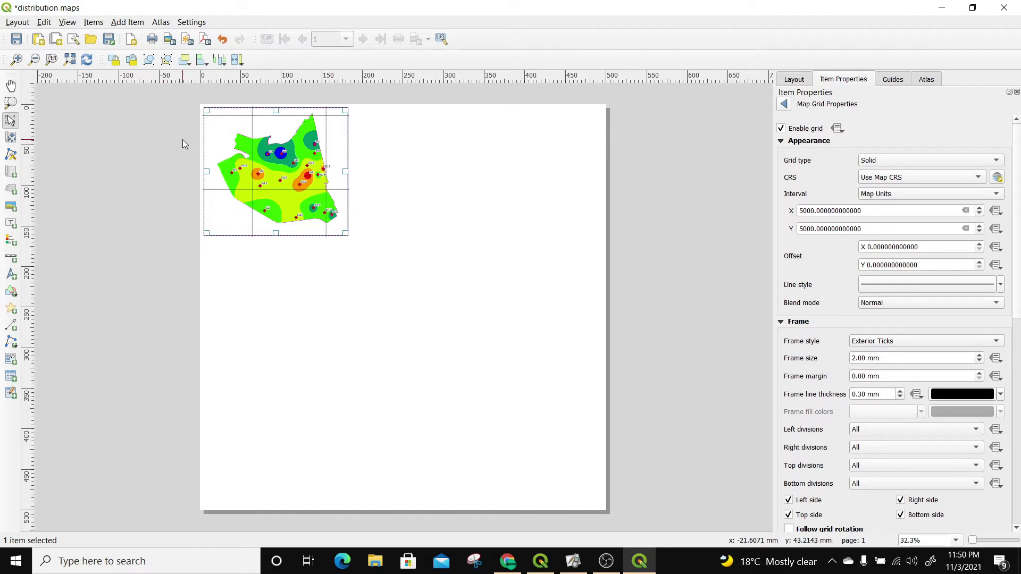
Nudge the map item slightly down and to the right, away from the page's upper-left corner
scroll(183, 140, up, 2)
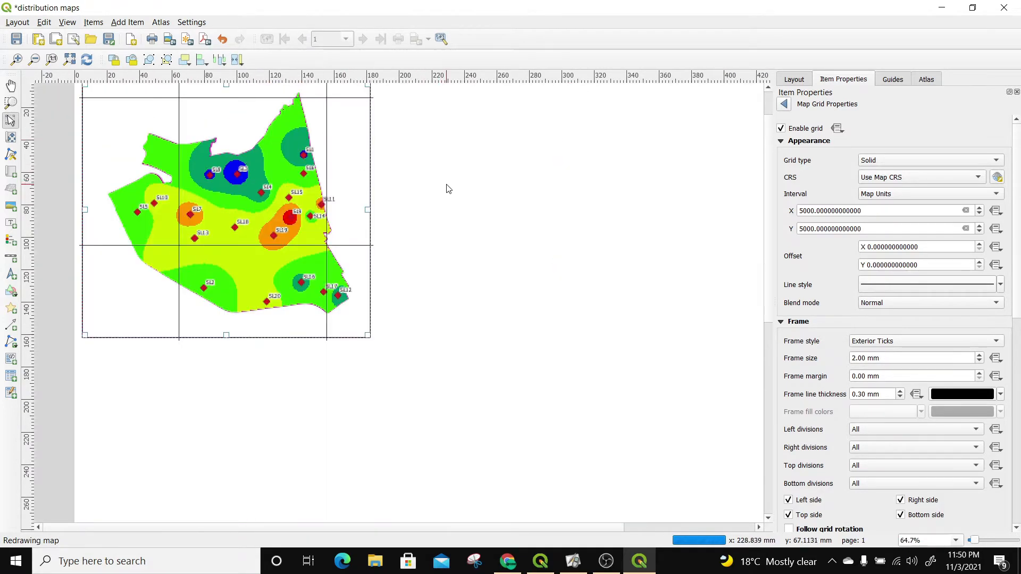
scroll(448, 189, up, 1)
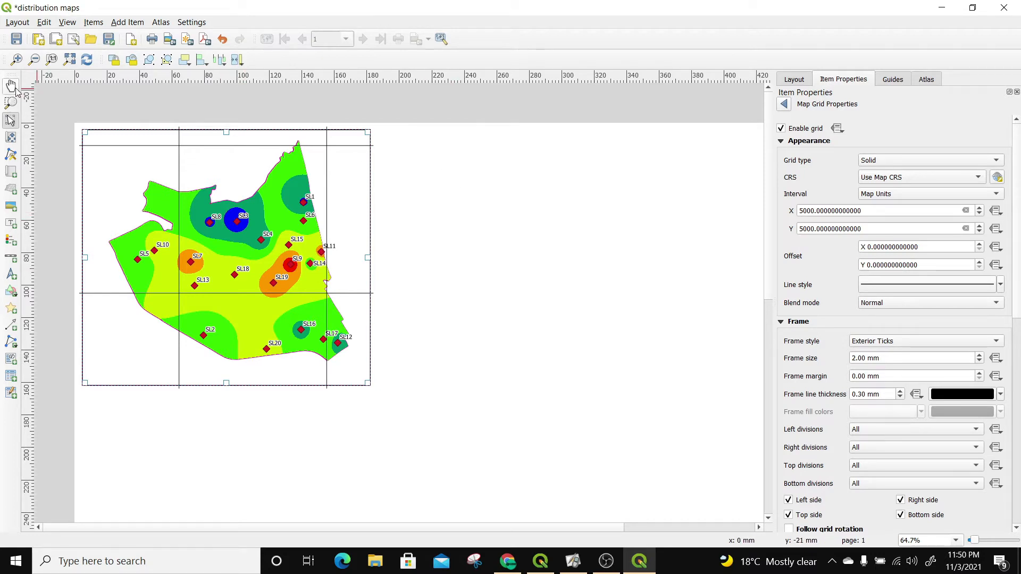
key(Down)
key(Down)
key(Down)
key(Right)
key(Right)
key(Right)
key(Right)
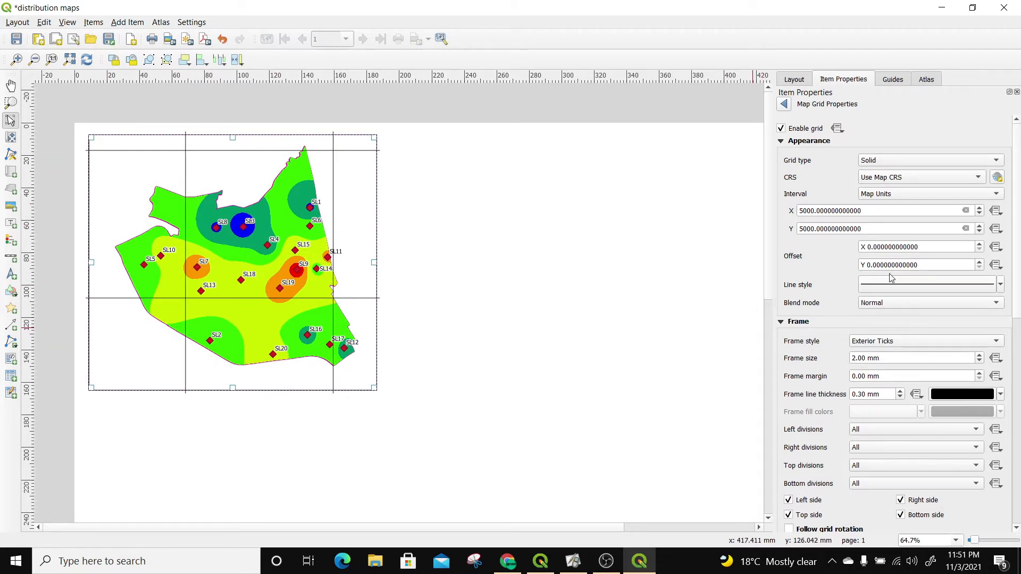
Change the grid type to Frame and annotations only
click(894, 161)
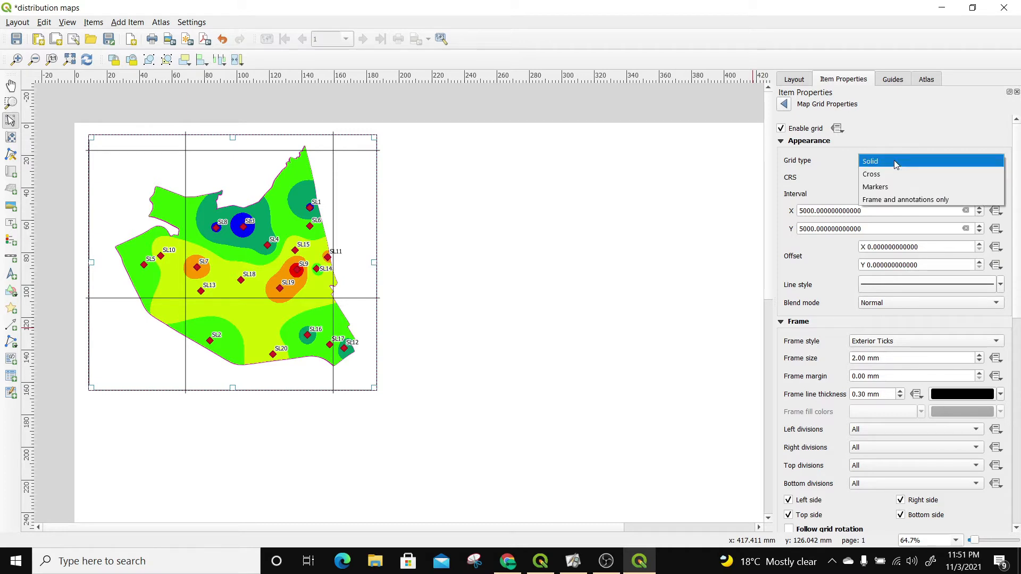
key(Escape)
click(891, 197)
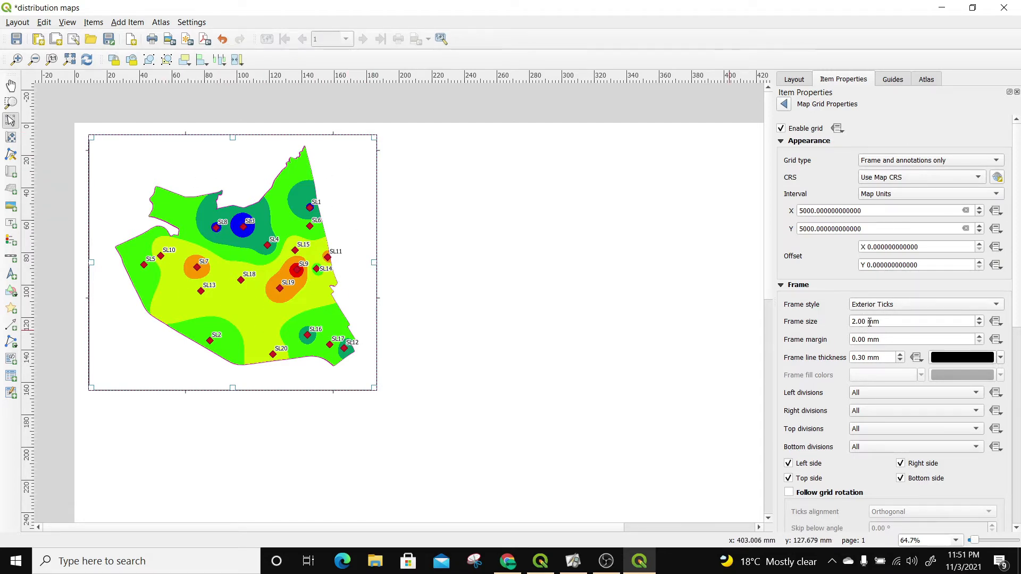
Enable coordinate drawing on the map grid, using the Decimal format
scroll(870, 322, down, 5)
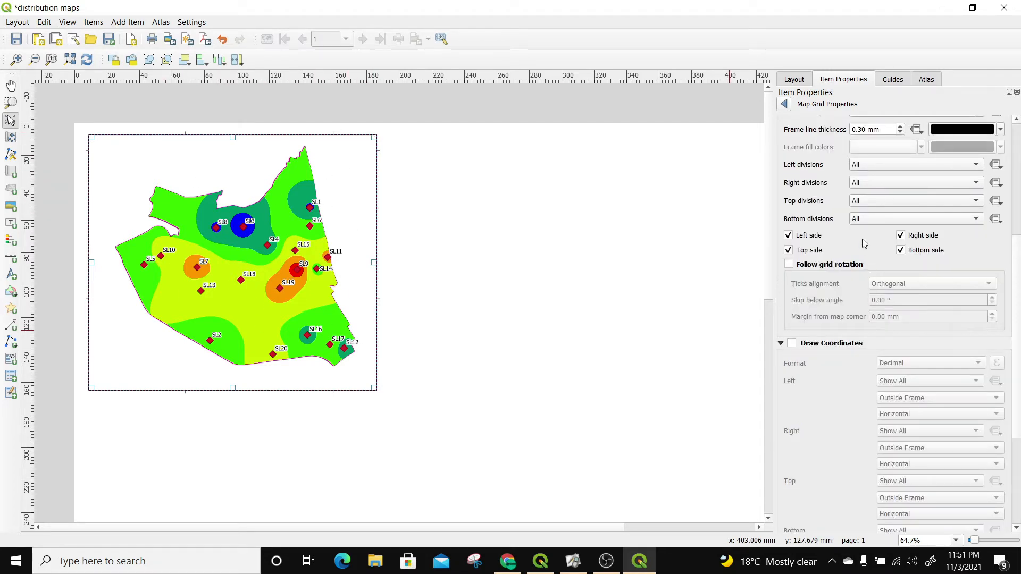
click(791, 344)
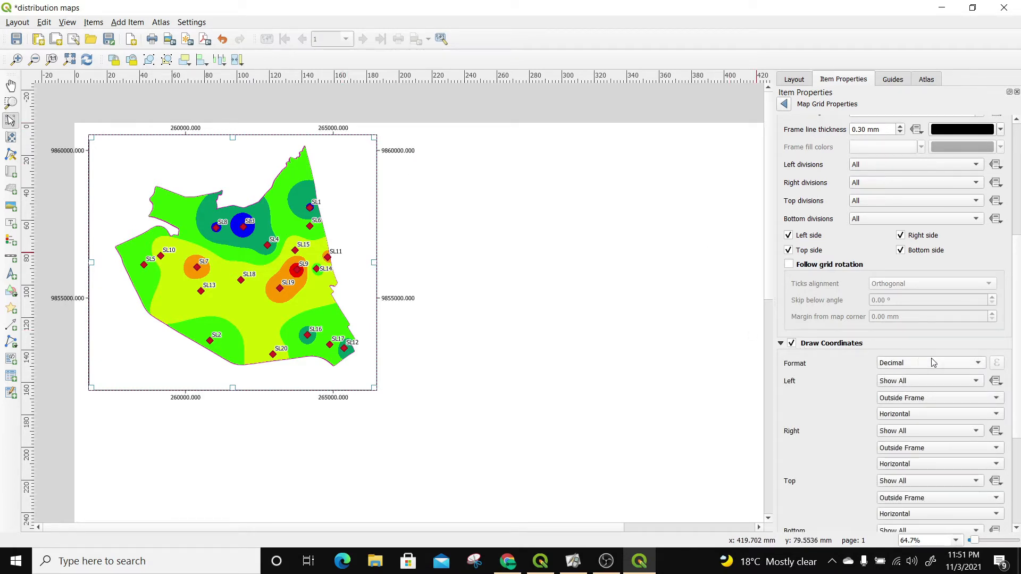
scroll(1017, 253, down, 5)
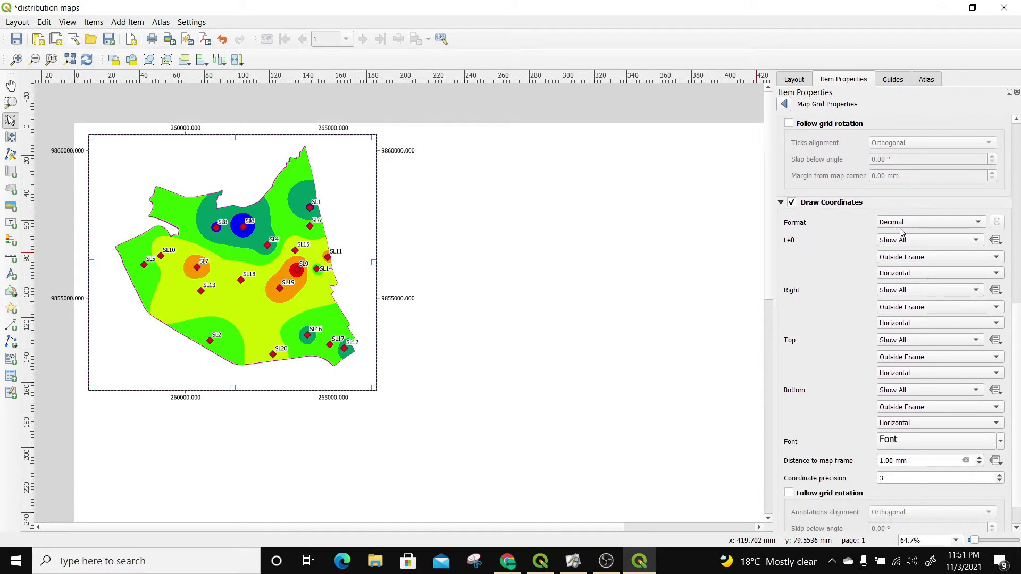
click(957, 224)
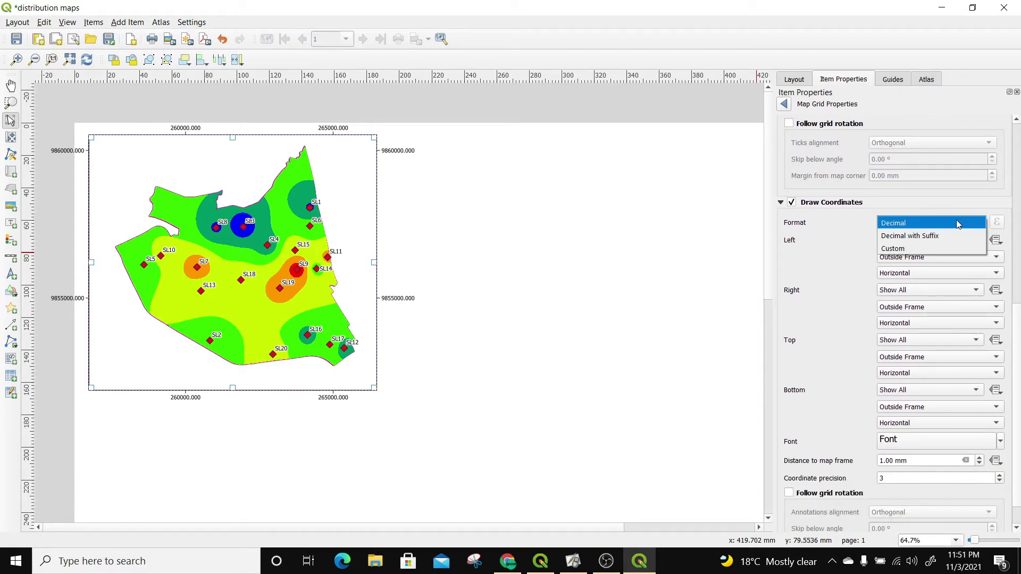
click(907, 225)
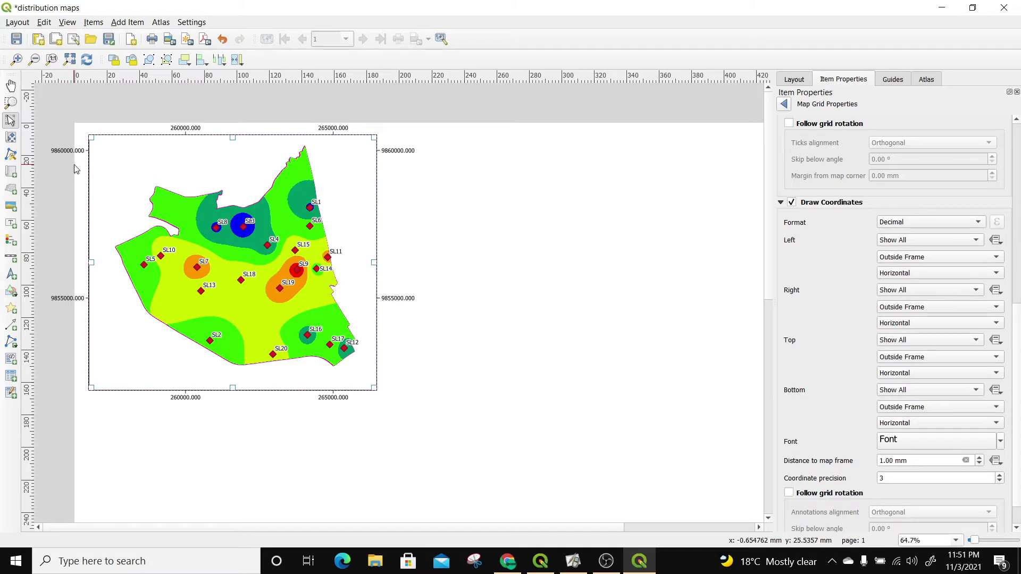
Set the grid coordinates on the map's left and right sides to Vertical Ascending orientation
click(908, 275)
click(908, 287)
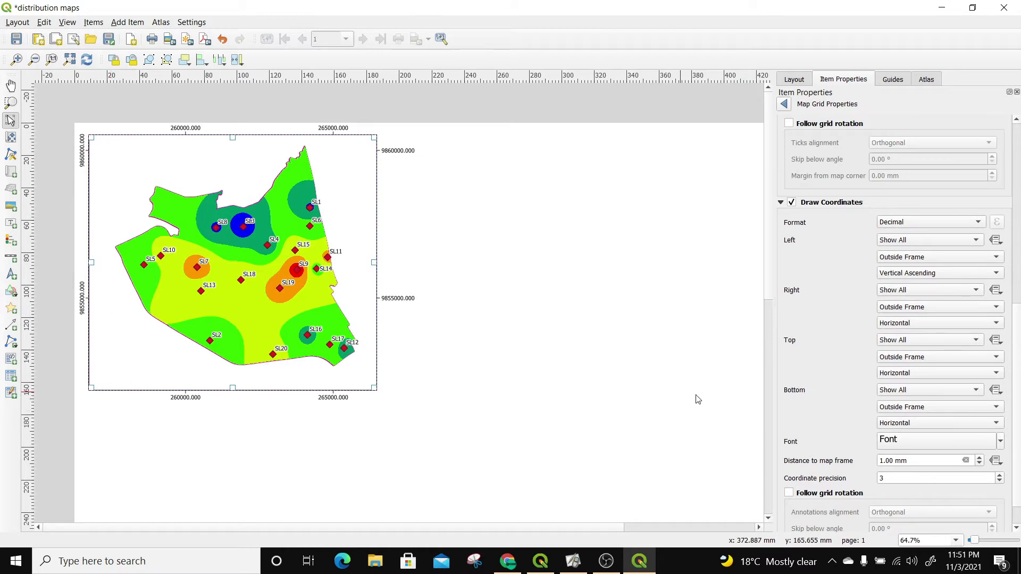
click(912, 323)
click(911, 335)
click(906, 323)
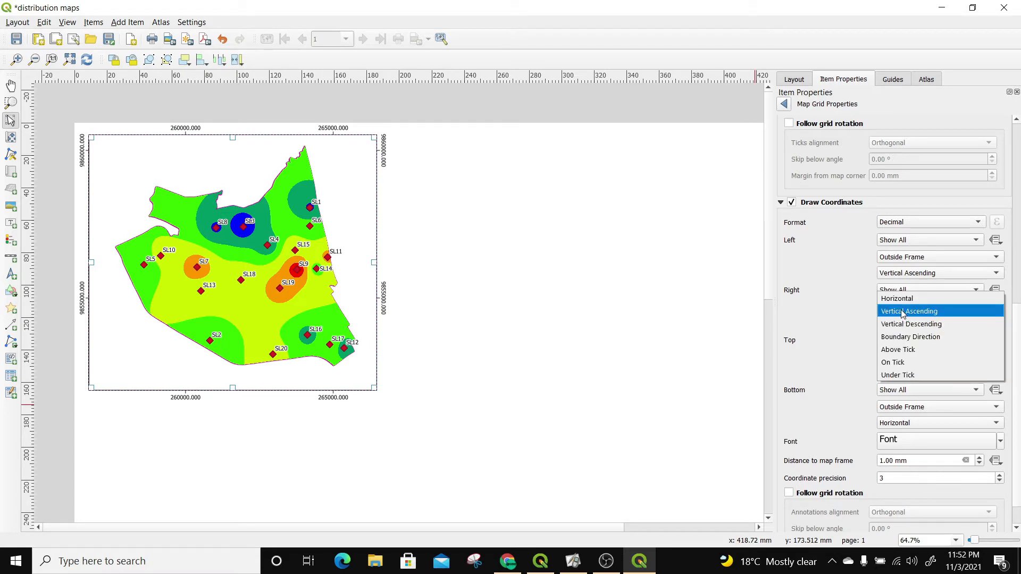
click(915, 312)
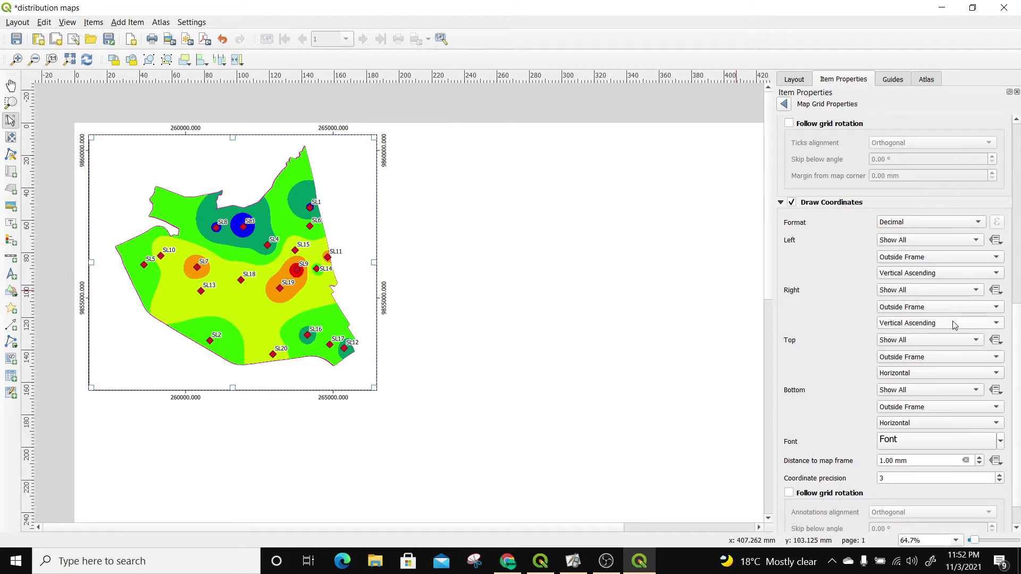
Reduce the grid's coordinate precision to 1 decimal place
drag(1019, 316, 1020, 335)
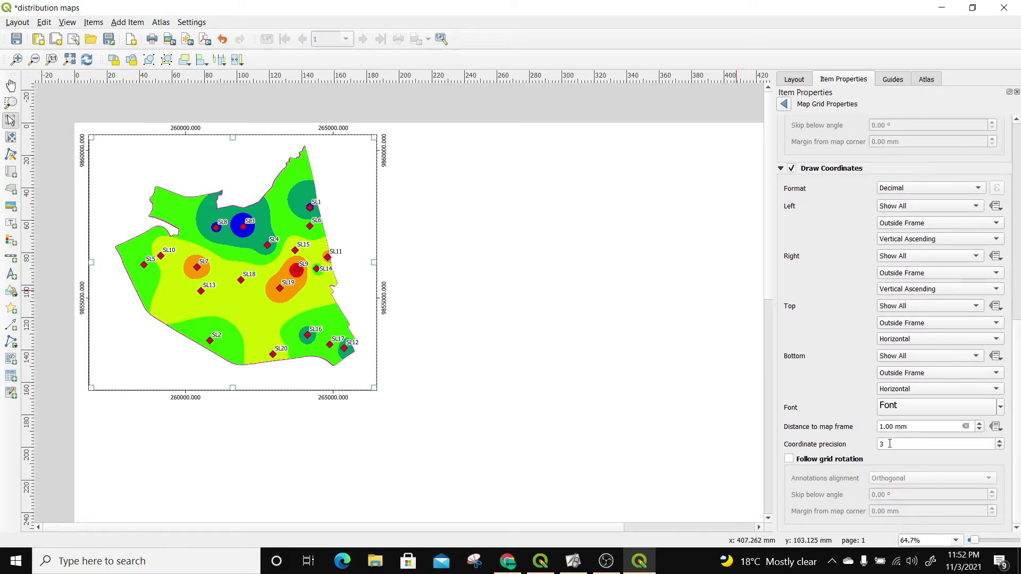
click(999, 448)
click(1000, 448)
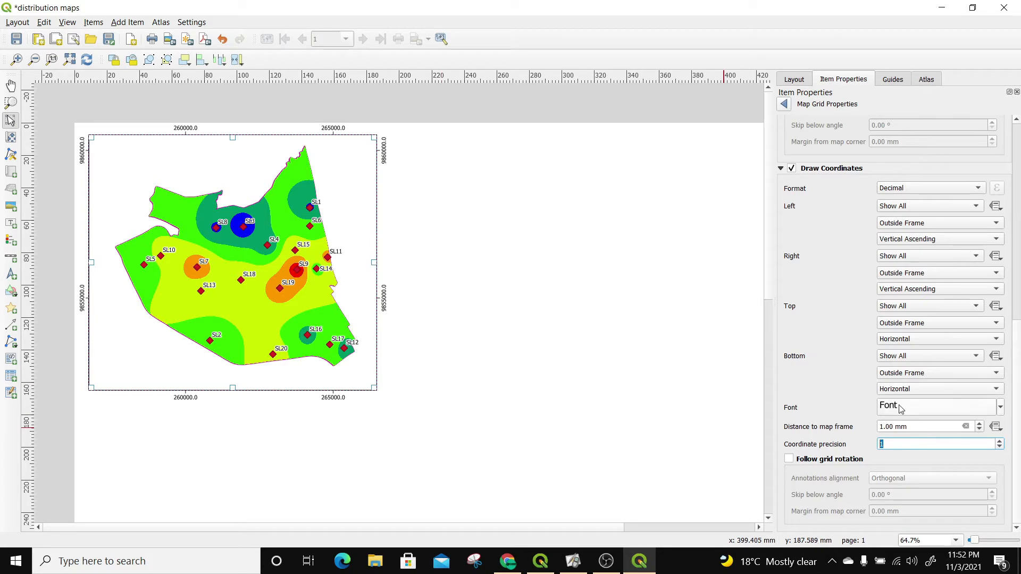
Add a small north arrow inside the upper-left corner of the Mercury map
click(325, 301)
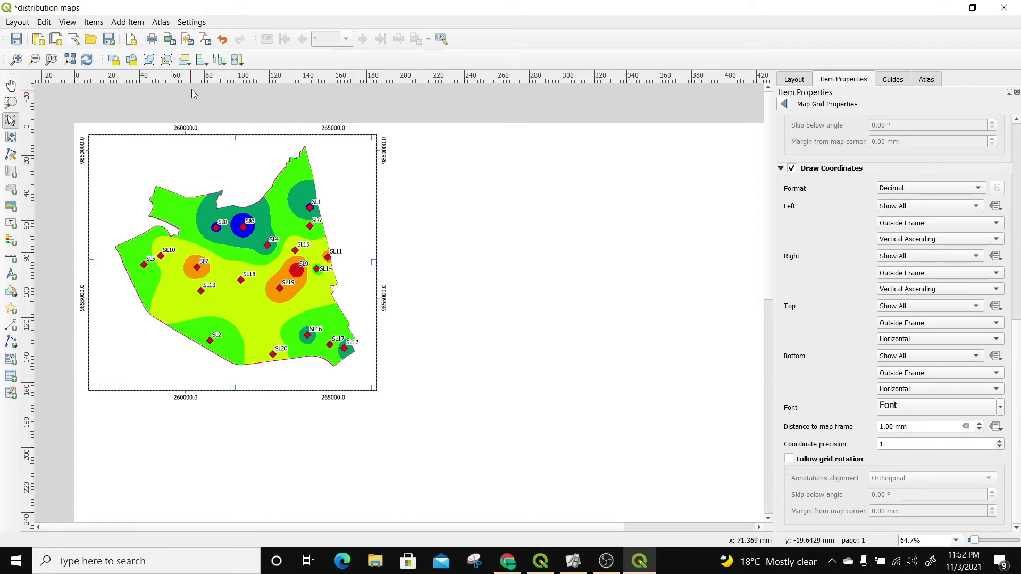
click(136, 23)
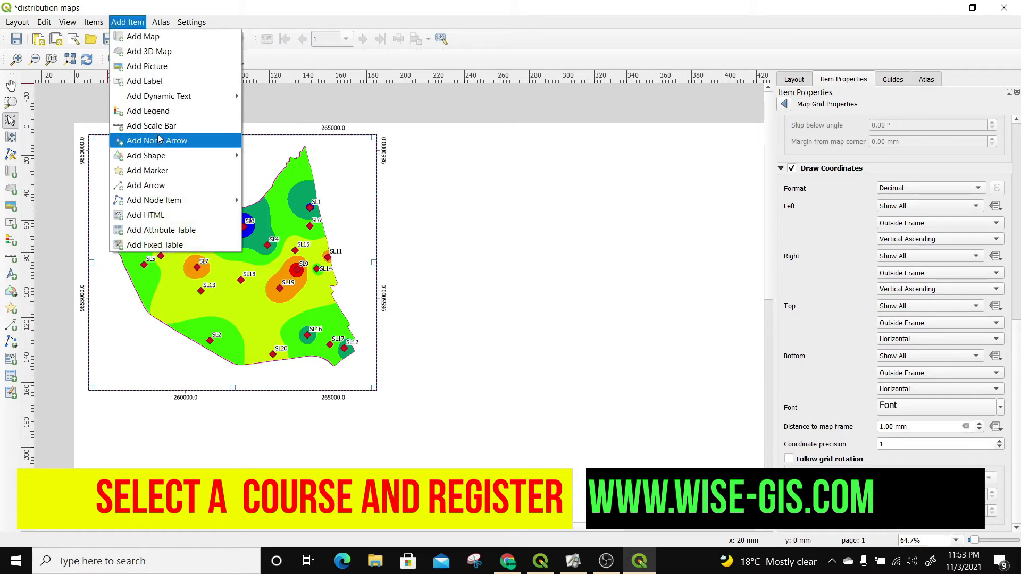
click(220, 145)
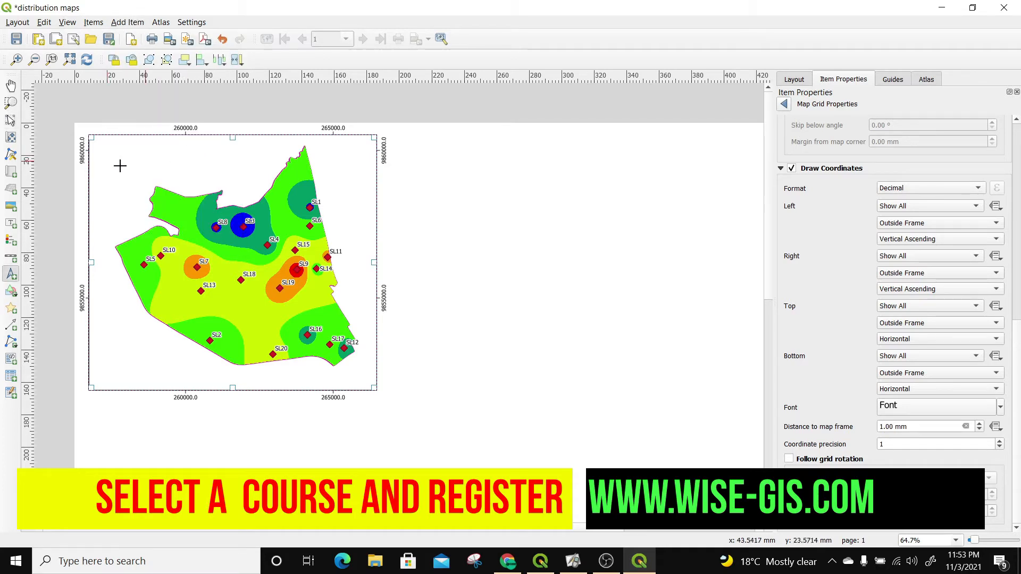
drag(101, 146, 126, 177)
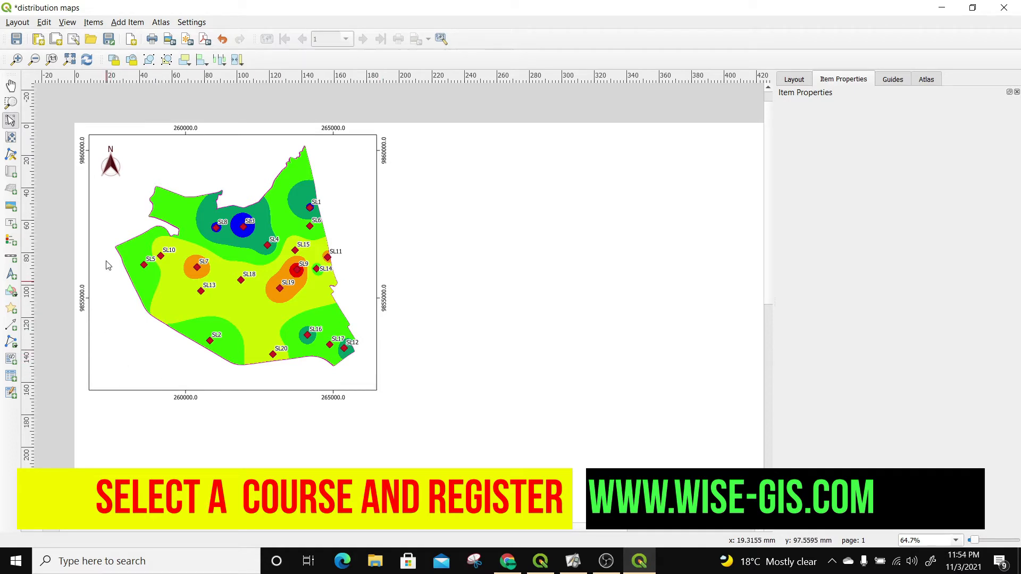
Add a legend for Map 1 over the lower-left part of the Mercury map
click(122, 23)
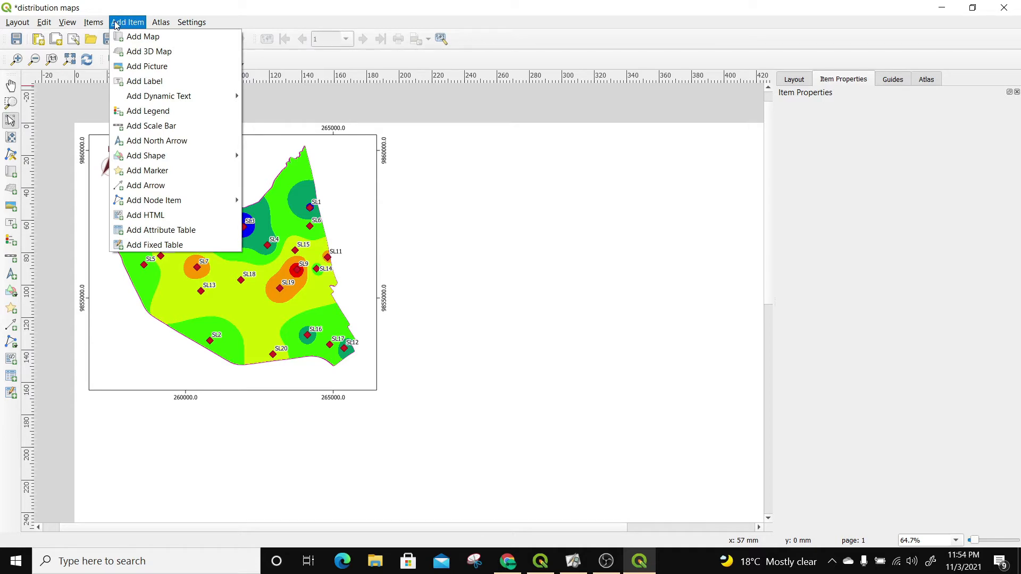
click(147, 112)
drag(95, 322, 147, 372)
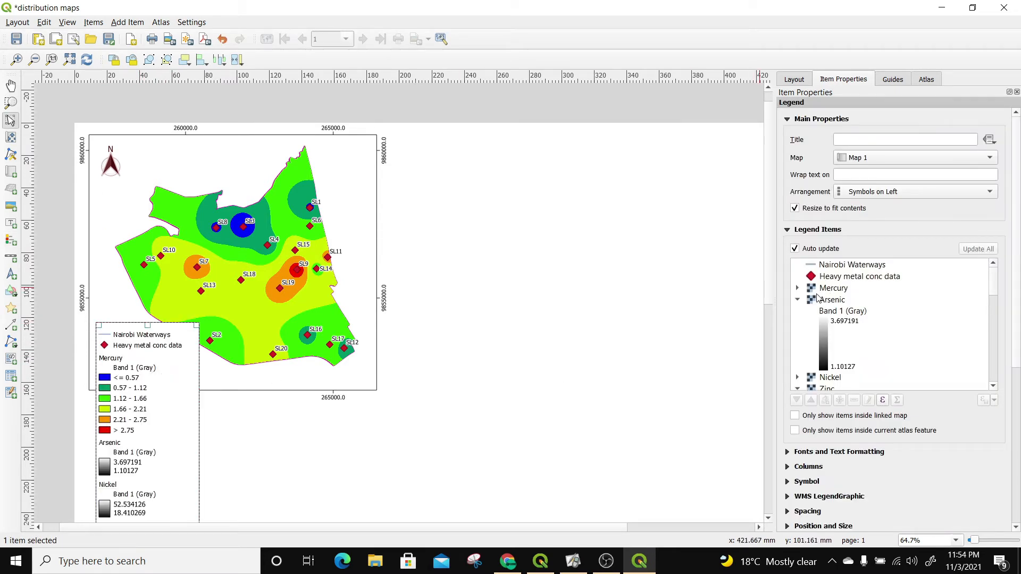
Turn off the legend's auto update and remove the Arsenic through Lead rasters and Google Satellite Hybrid from its items
click(834, 301)
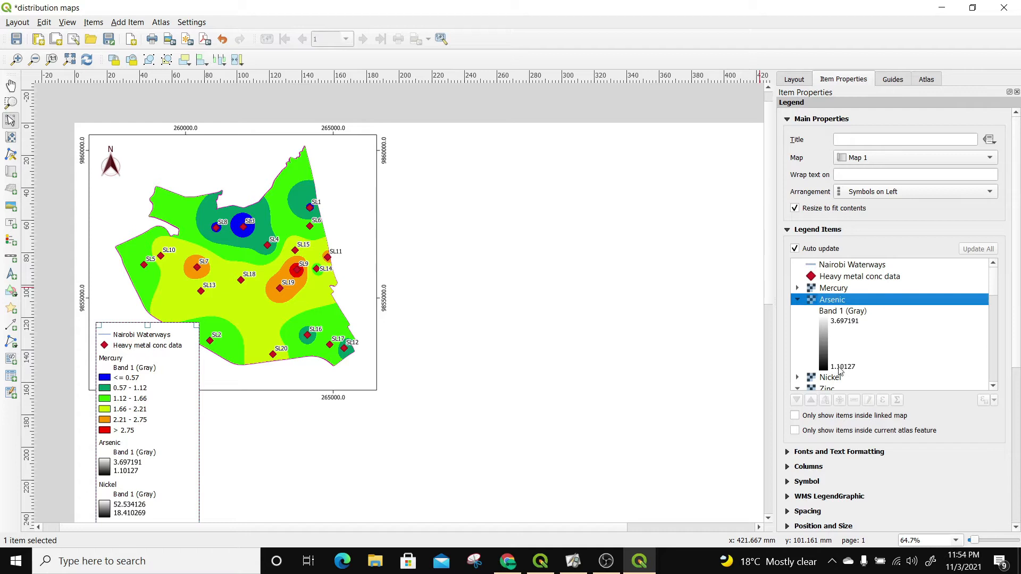
drag(995, 286, 999, 307)
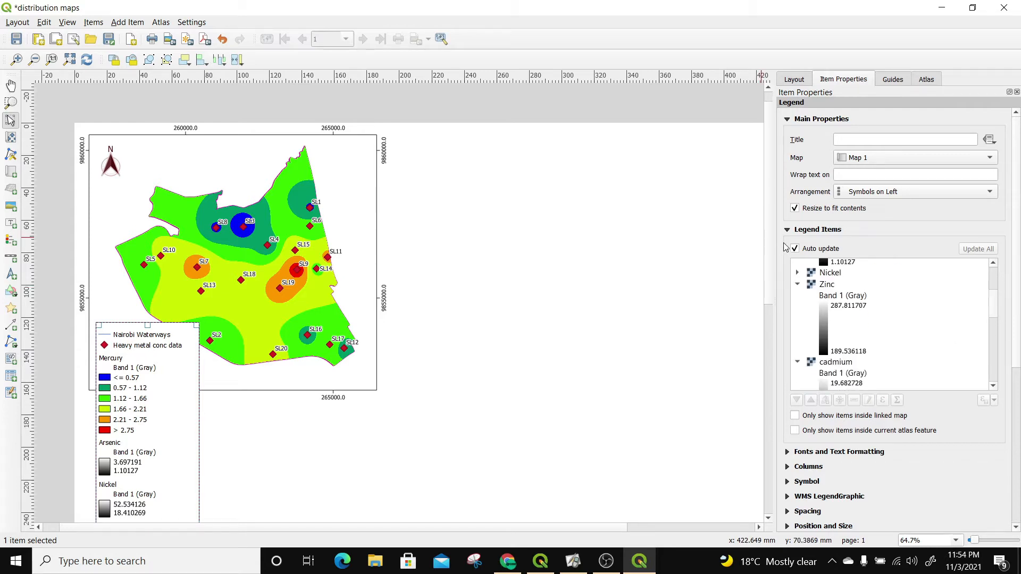
click(795, 250)
drag(993, 303, 1004, 370)
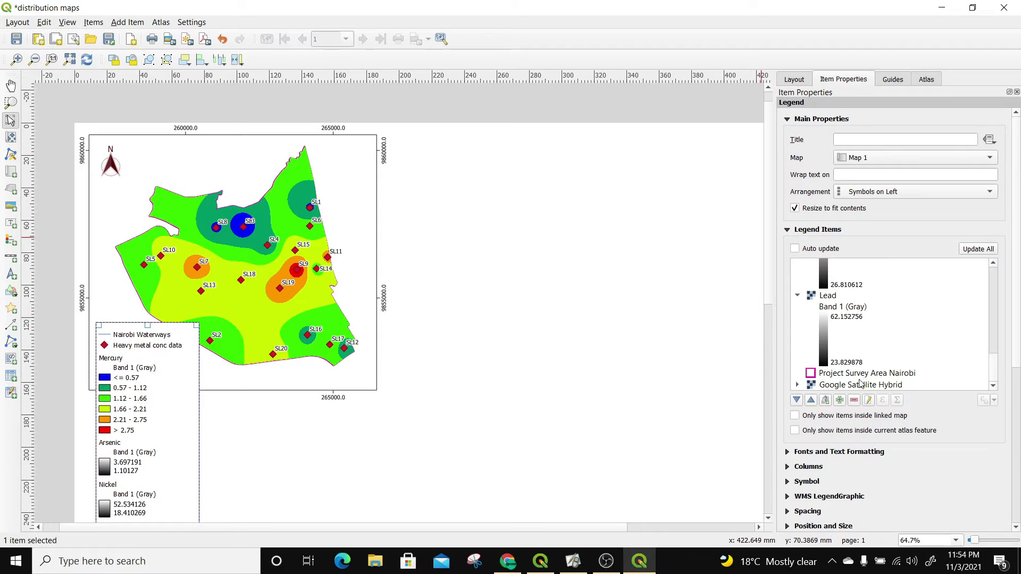
scroll(851, 319, up, 1)
drag(995, 366, 996, 286)
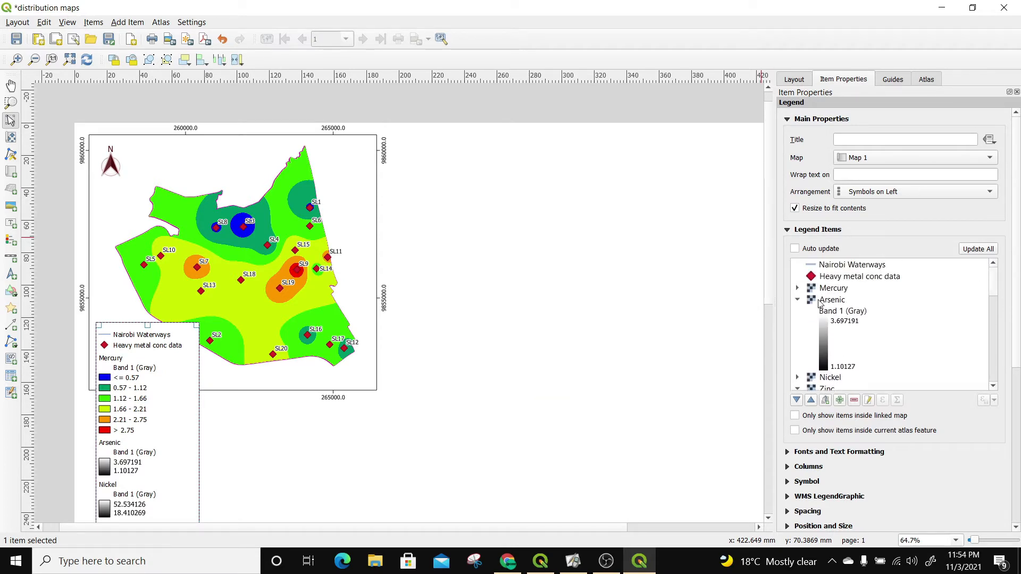
click(822, 302)
click(854, 400)
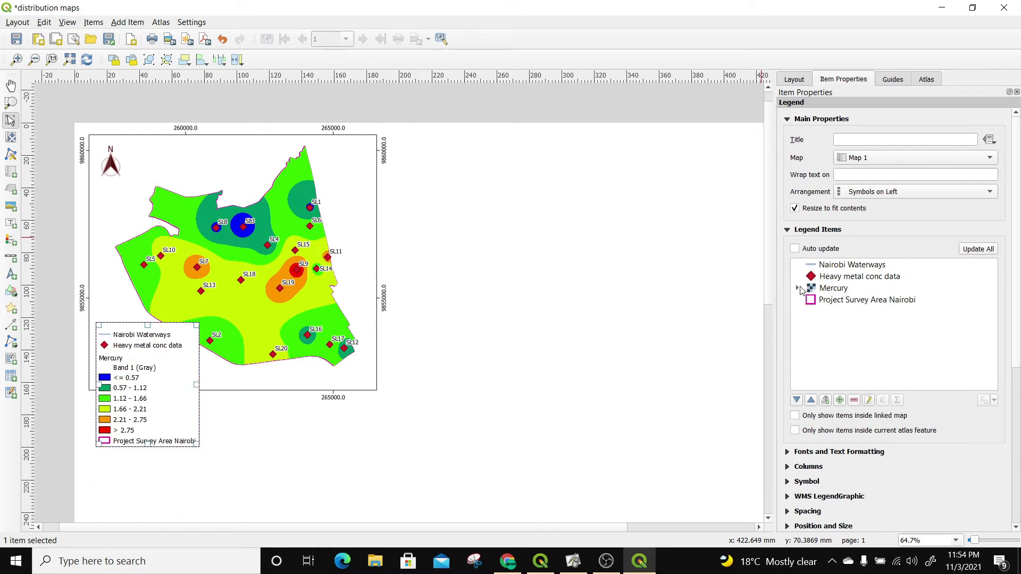
Remove Nairobi Waterways, Heavy metal conc data and Band 1 (Gray) from the legend and rename the Mercury heading to "Mercury Conc mg/kg"
click(799, 289)
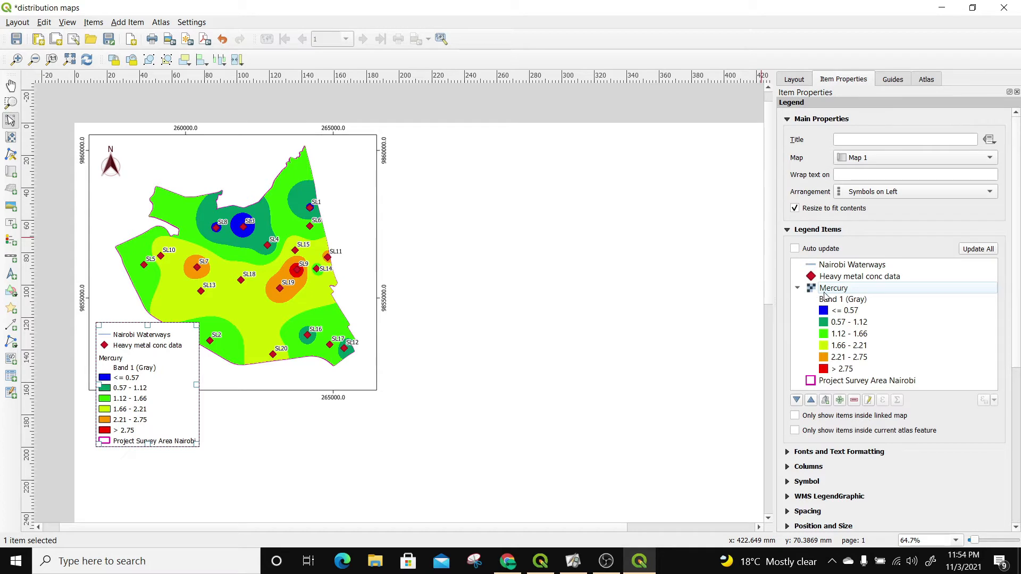
click(828, 267)
click(853, 400)
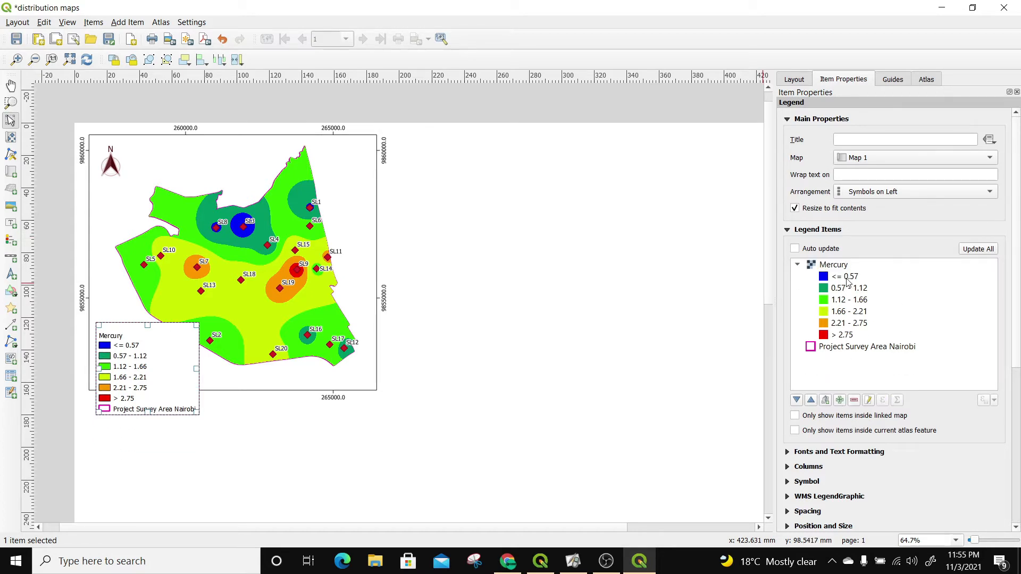
click(845, 270)
double_click(842, 265)
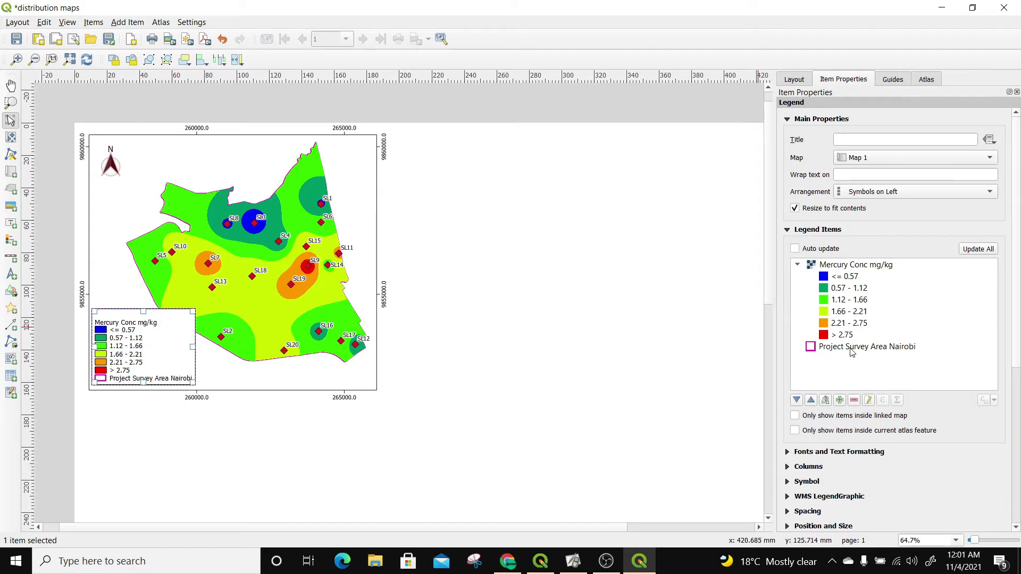
Remove Project Survey Area Nairobi from the legend and fit the legend into the map frame's lower-left corner
click(851, 352)
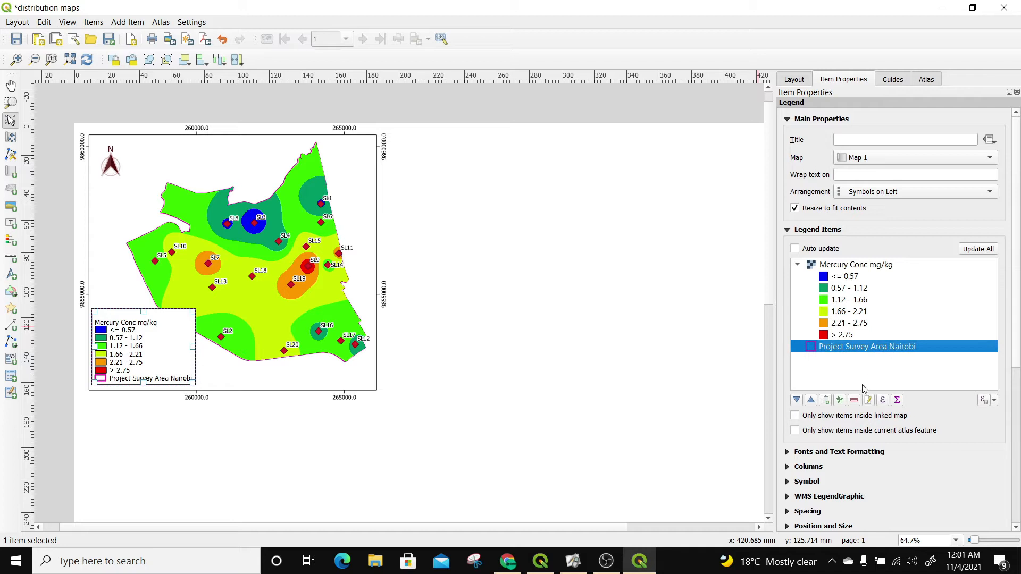
click(854, 400)
drag(130, 332, 127, 344)
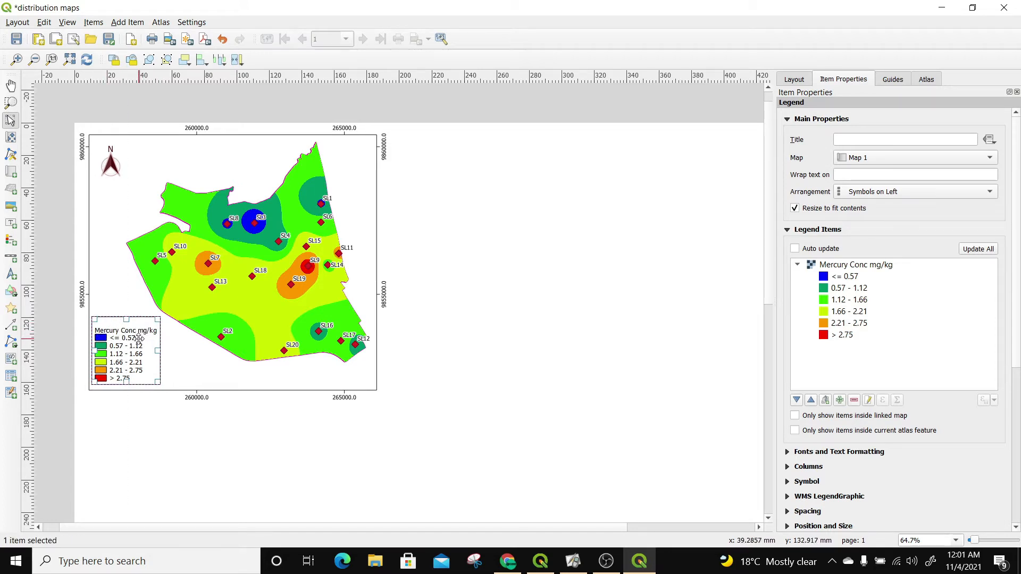
click(505, 311)
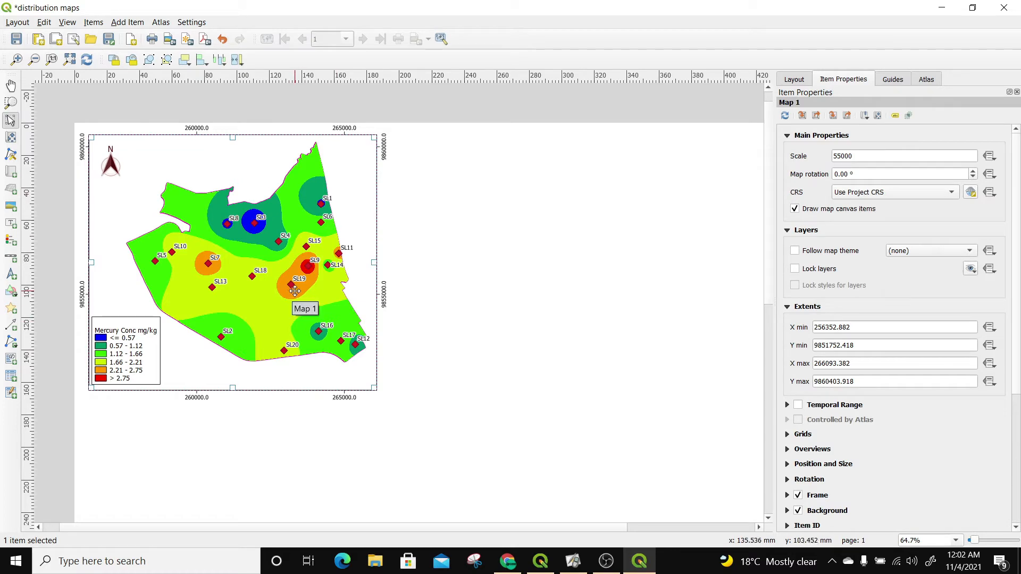
click(540, 561)
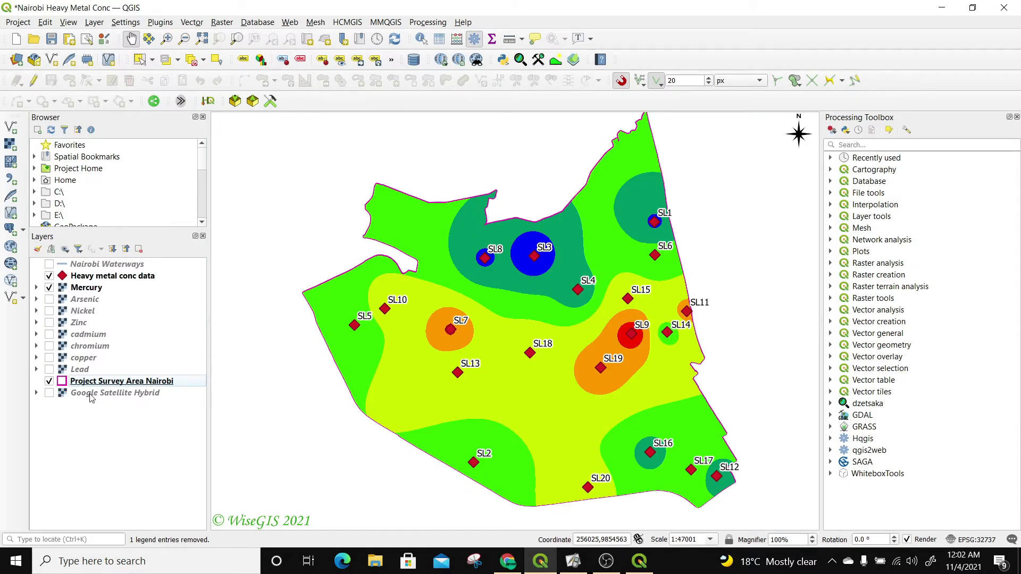
click(942, 7)
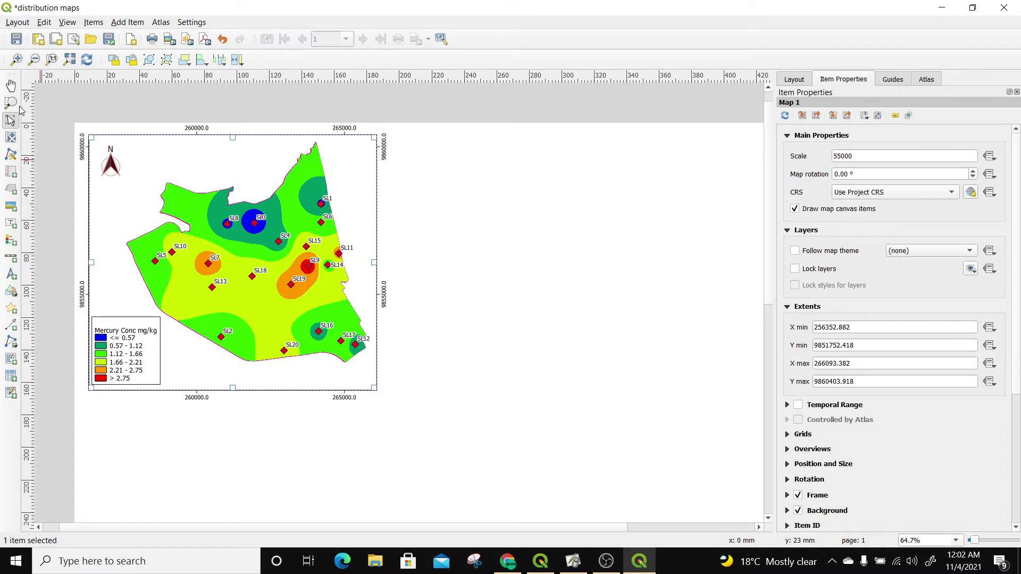
Copy the Mercury map and place the duplicate directly below it, aligned with its left and right edges
right_click(266, 246)
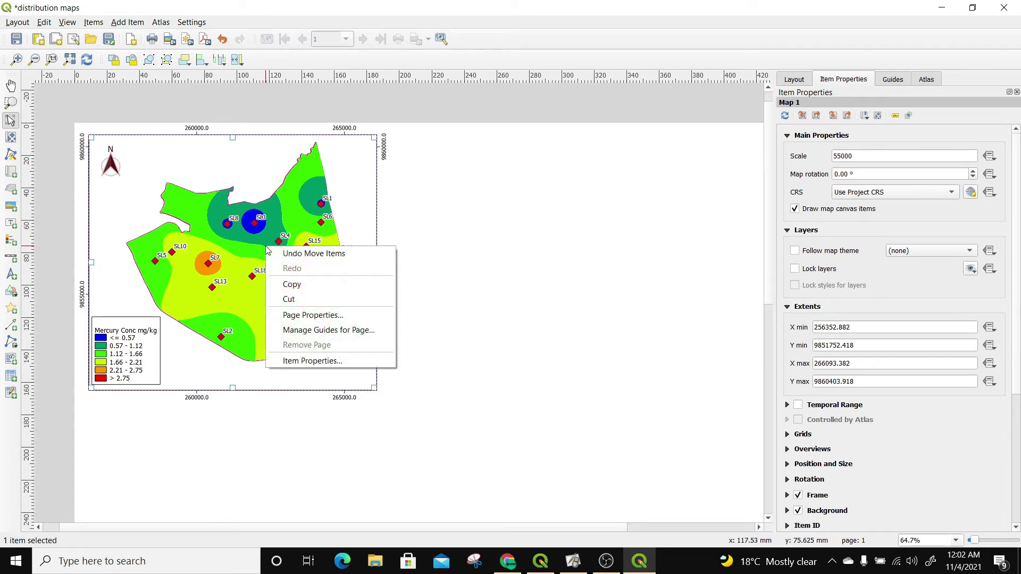
click(301, 285)
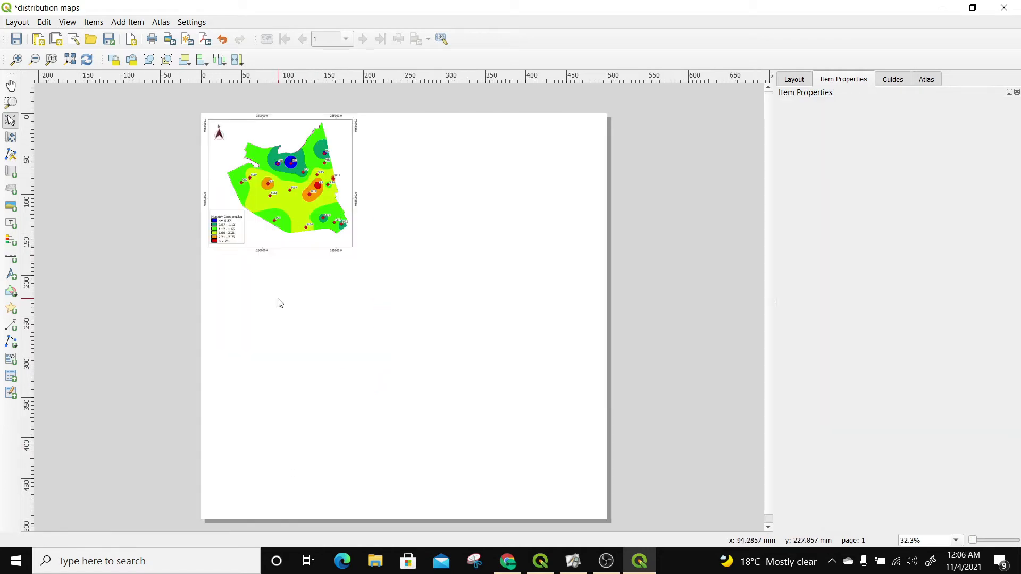
right_click(278, 299)
click(309, 338)
drag(333, 318, 265, 294)
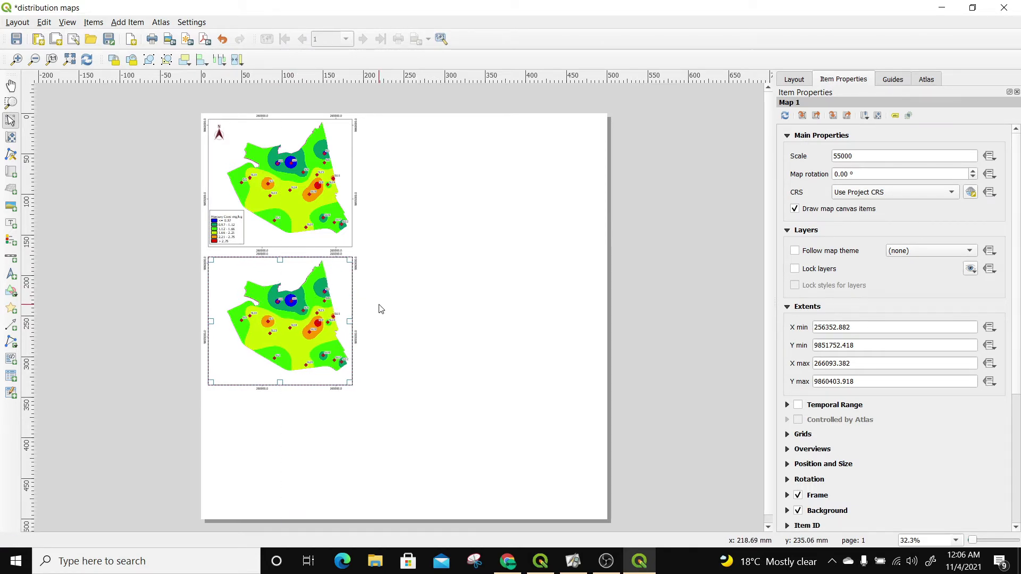
click(436, 310)
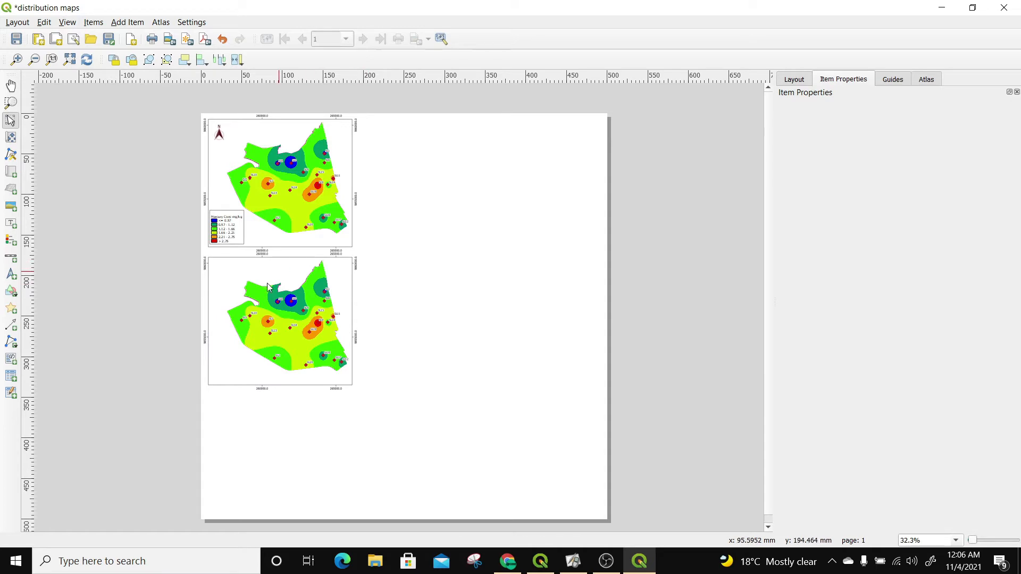
Duplicate the second map and place the copy beneath it as the third map of the column
click(295, 308)
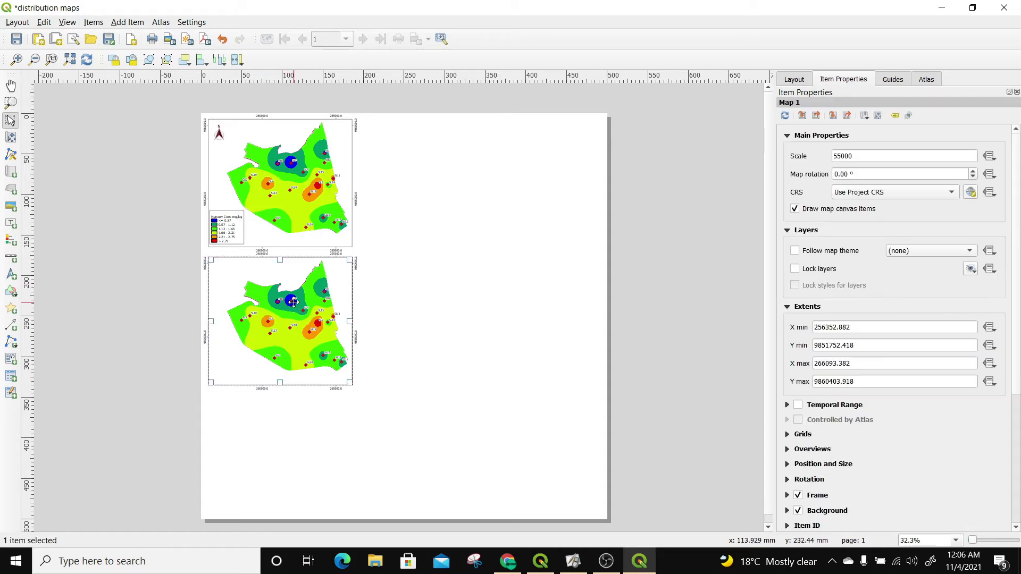
right_click(293, 301)
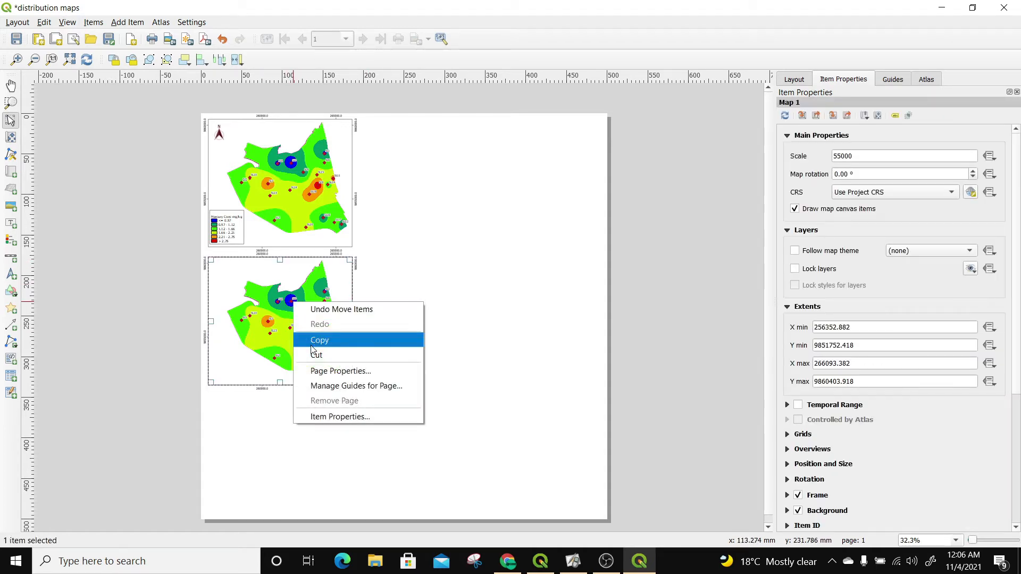
click(376, 424)
right_click(381, 422)
click(425, 455)
drag(408, 423, 247, 409)
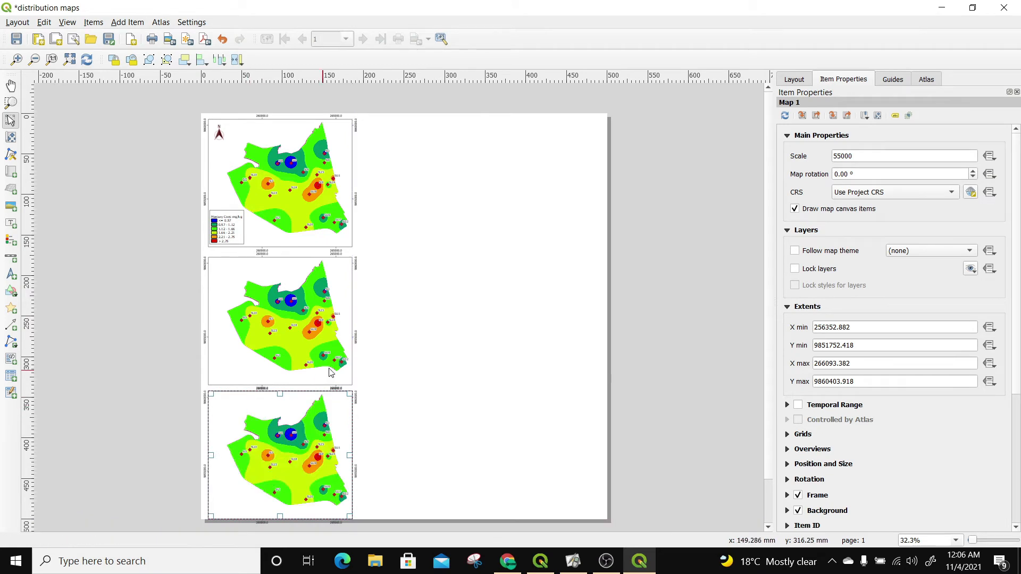
click(438, 394)
Select all three maps in the column and group them into one item
click(308, 429)
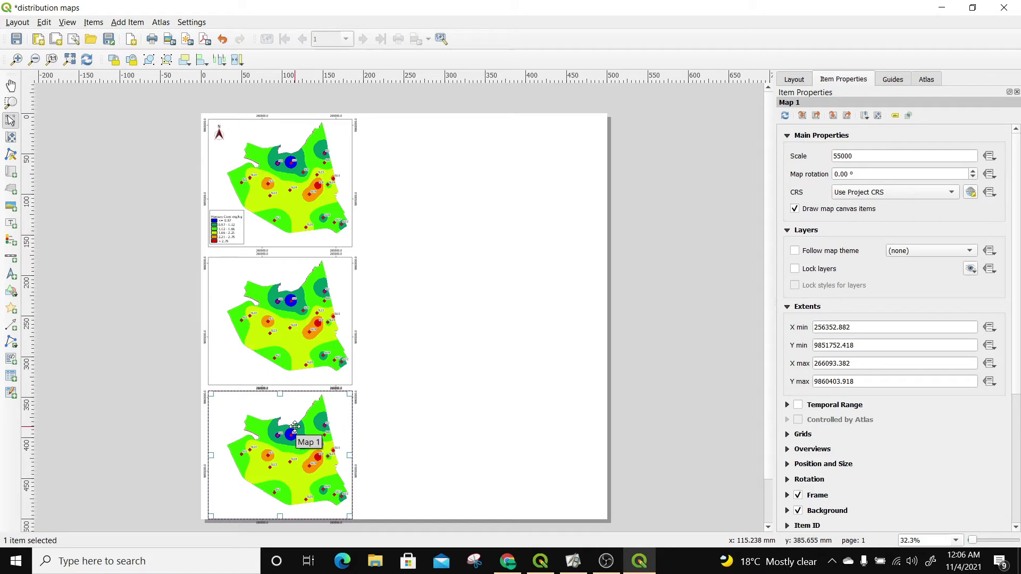
click(420, 427)
click(303, 433)
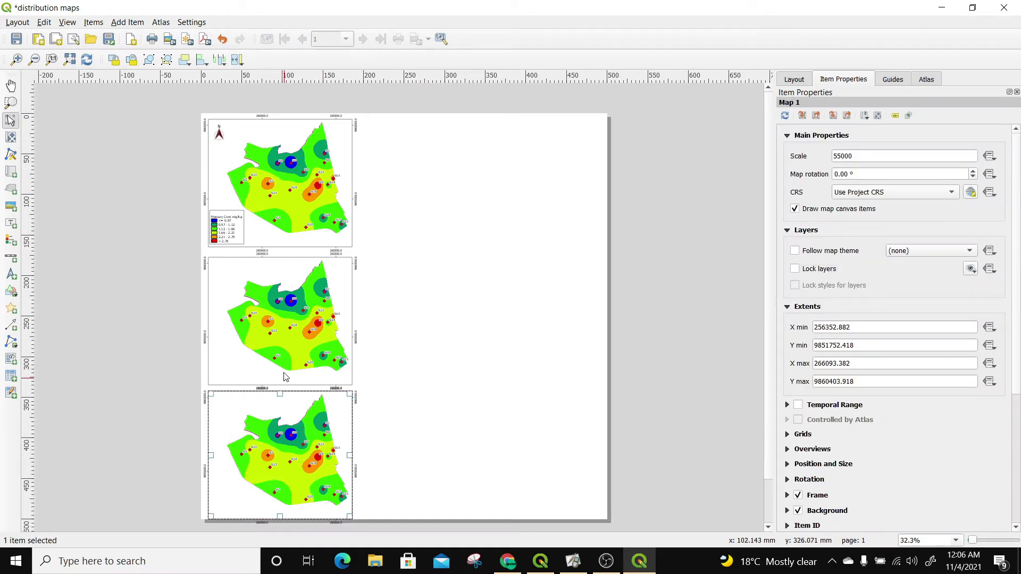
shift+click(285, 333)
shift+click(297, 219)
right_click(298, 200)
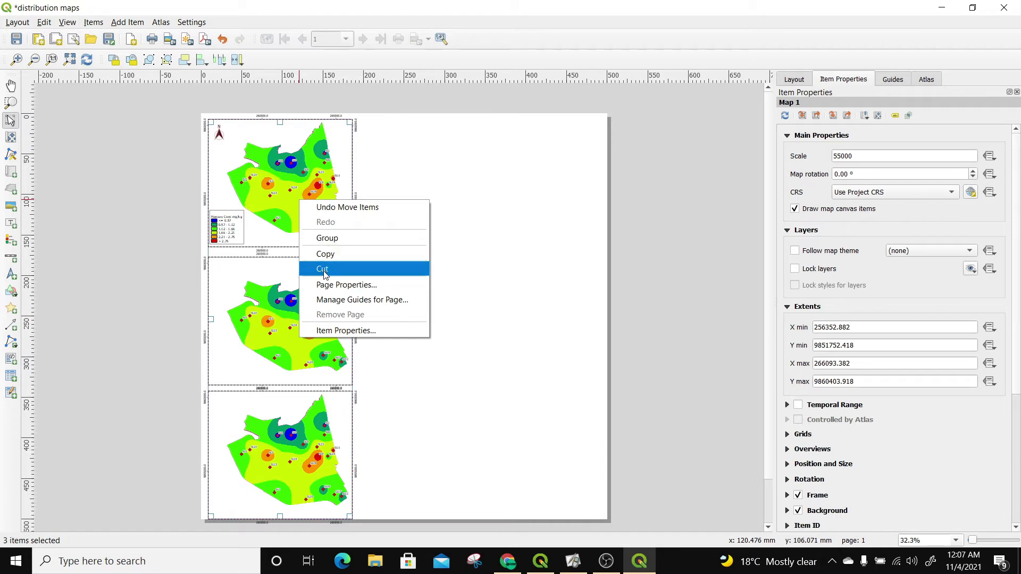
click(333, 237)
click(467, 230)
Copy the grouped three-map column and place the duplicate beside the original as a second column, aligned at the top
click(314, 198)
right_click(311, 181)
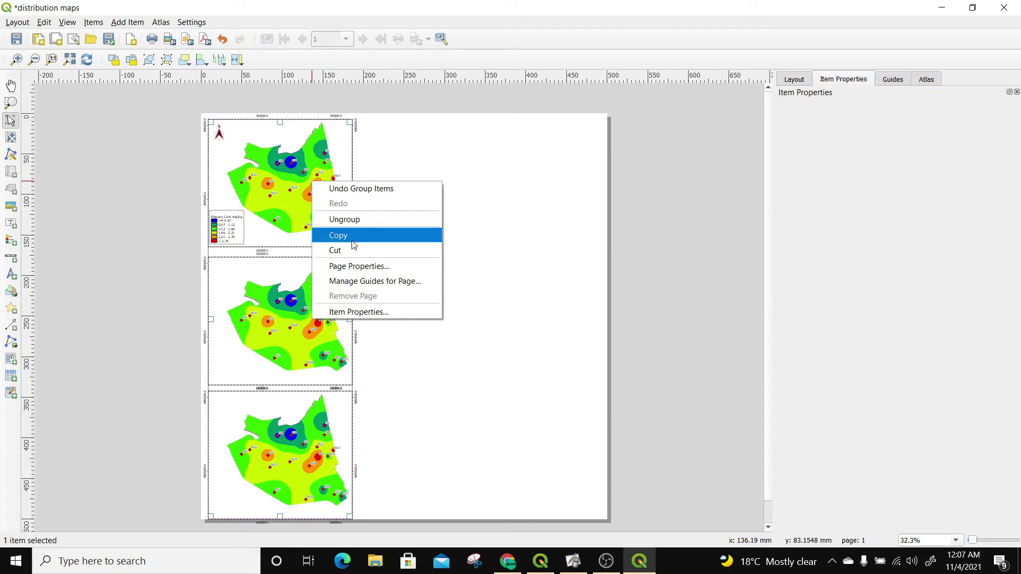
click(353, 235)
right_click(440, 212)
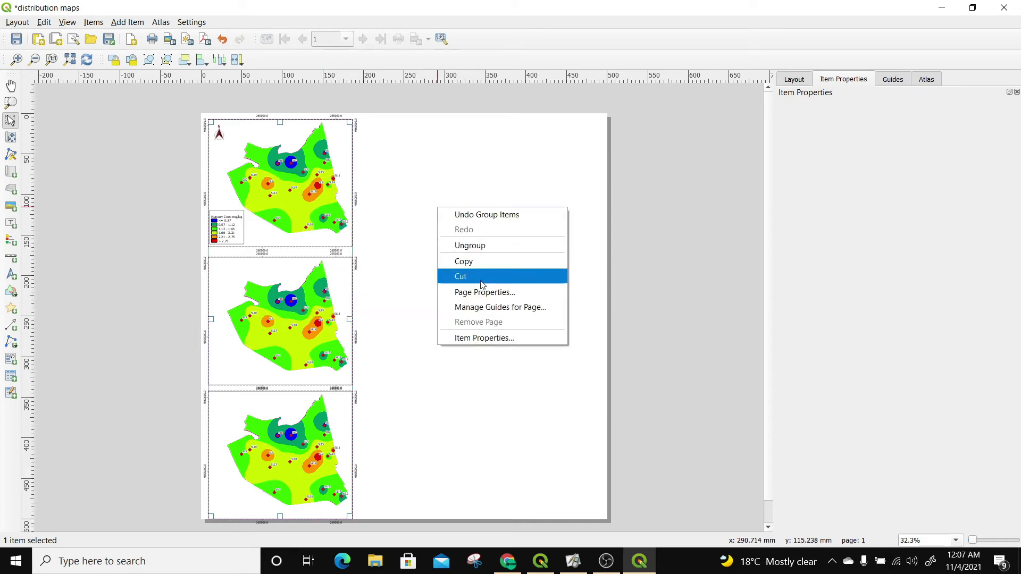
click(518, 373)
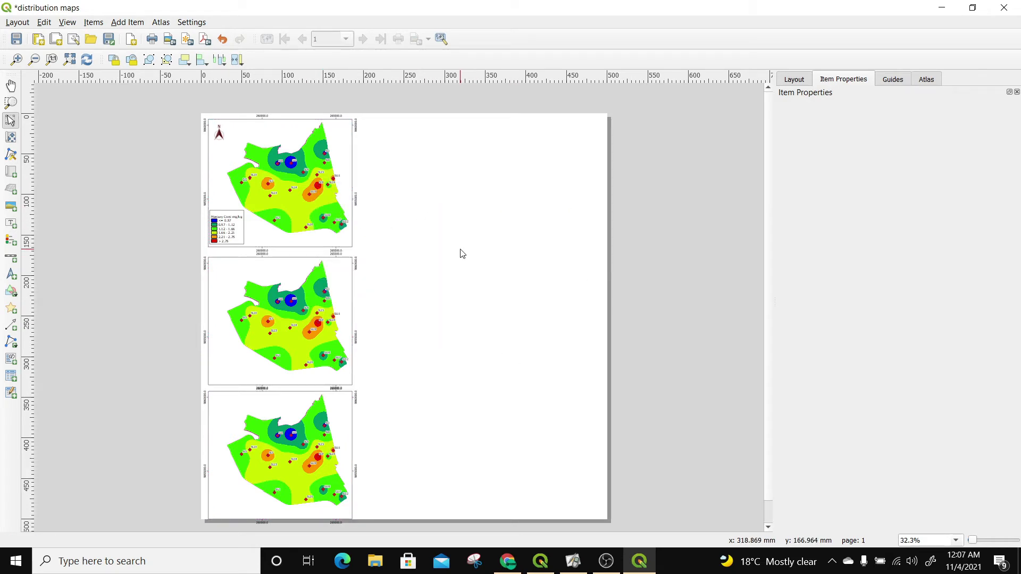
right_click(460, 233)
click(488, 271)
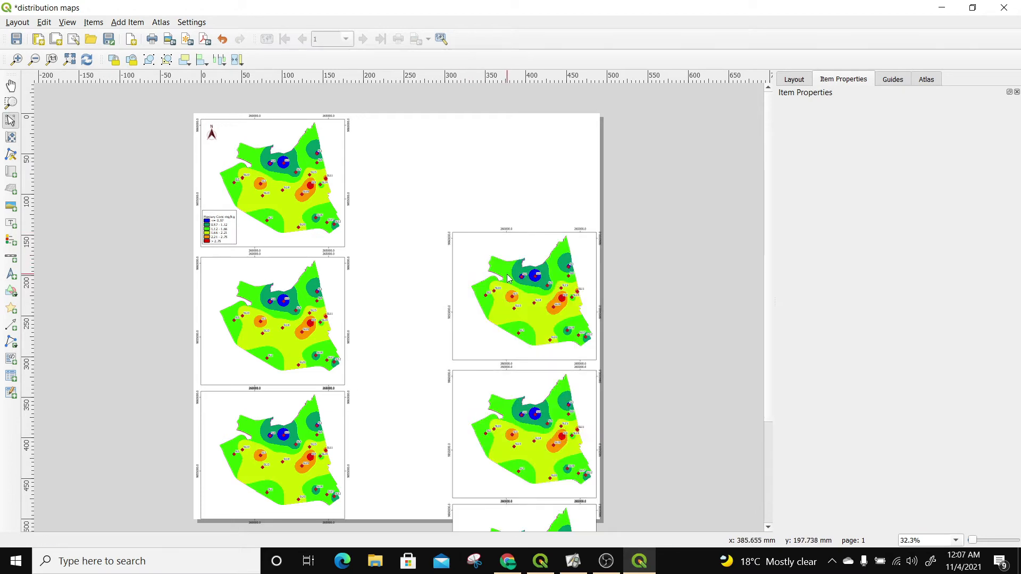
drag(513, 250, 423, 133)
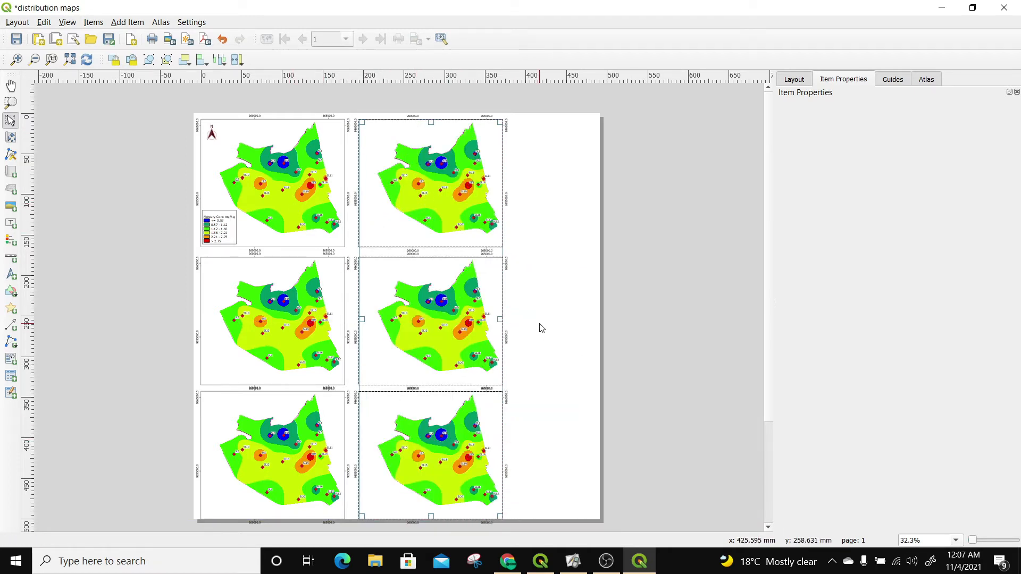
Paste another copy of the grouped map column and place it as a third column, aligned at the top with the second
click(555, 198)
right_click(555, 198)
click(586, 237)
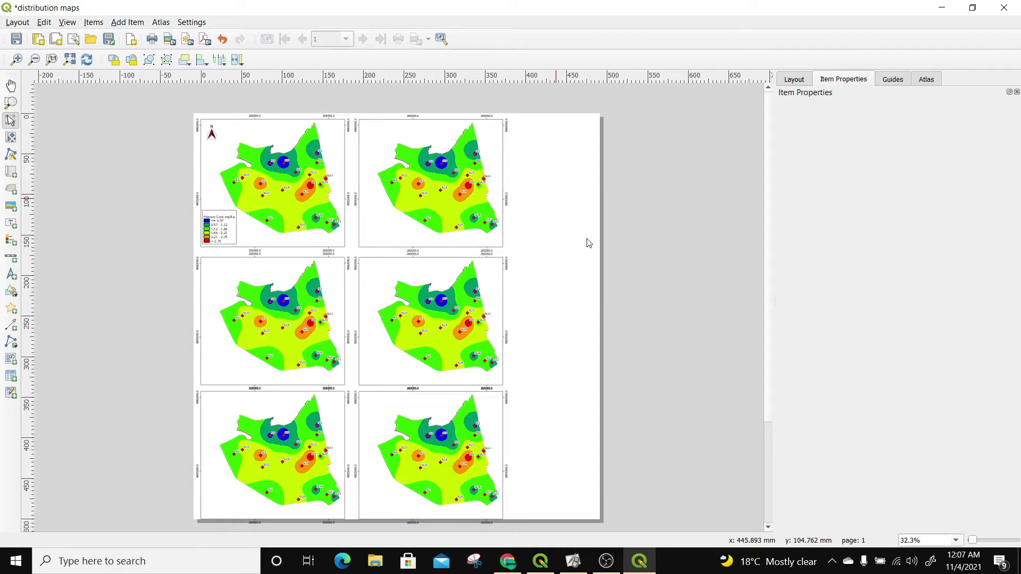
drag(550, 227, 506, 165)
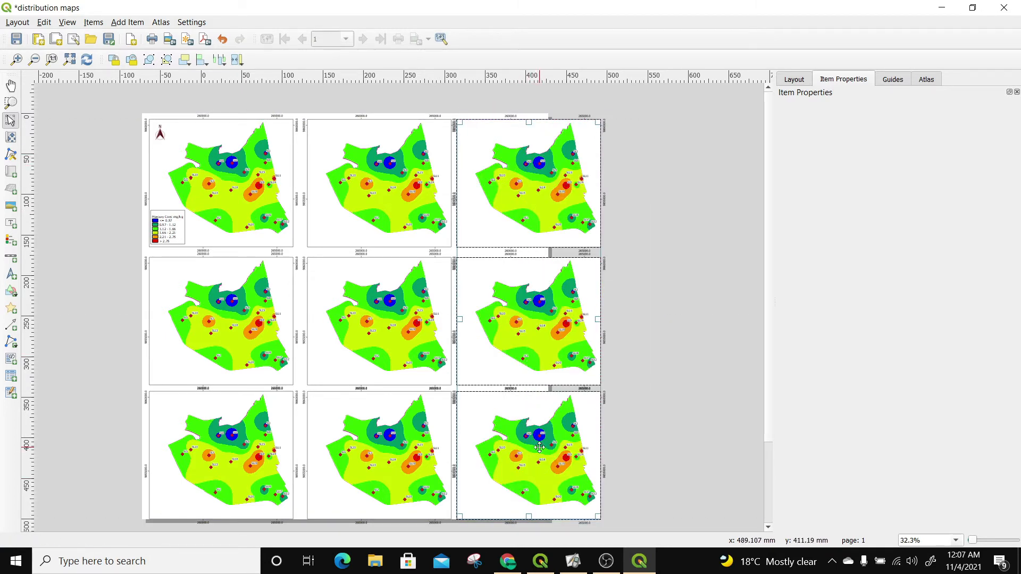
click(706, 321)
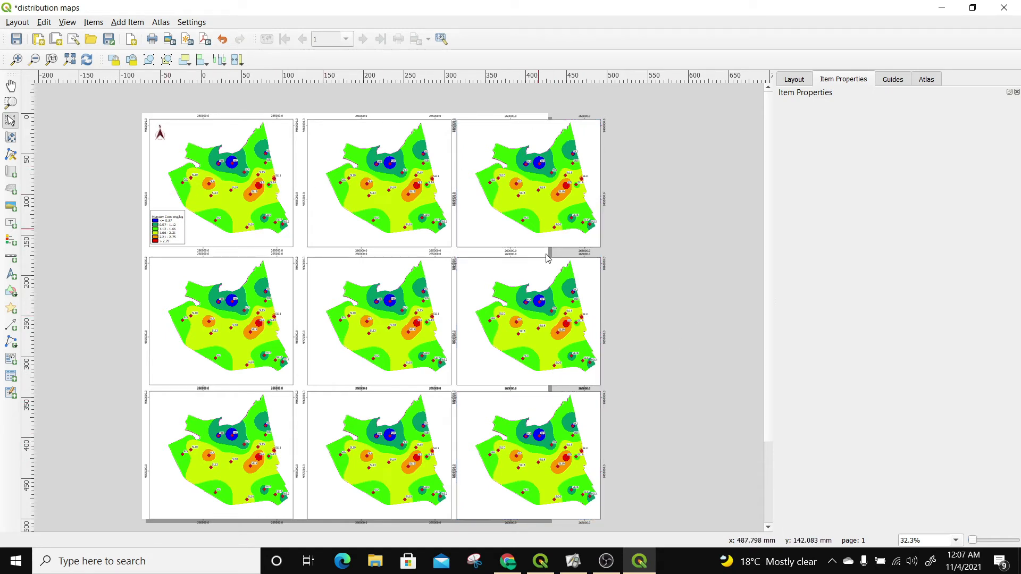
Ungroup the third column and delete its bottom map
click(533, 311)
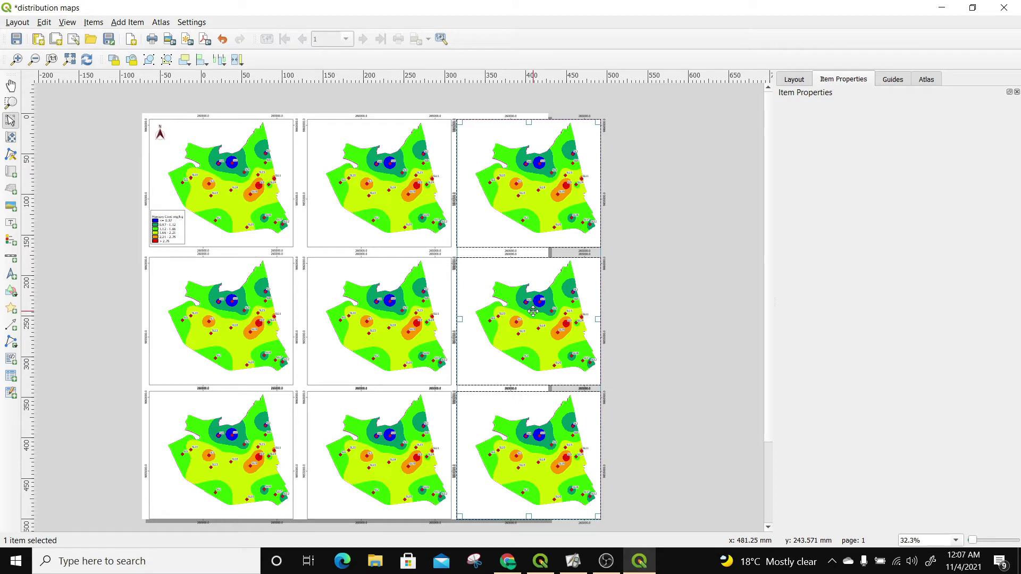
right_click(533, 311)
click(556, 350)
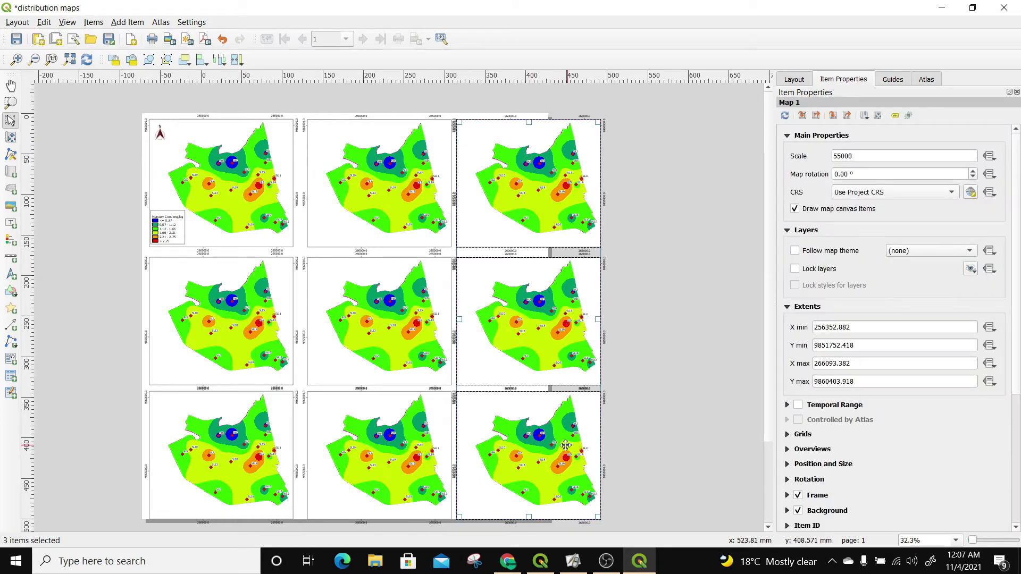
click(739, 375)
click(585, 432)
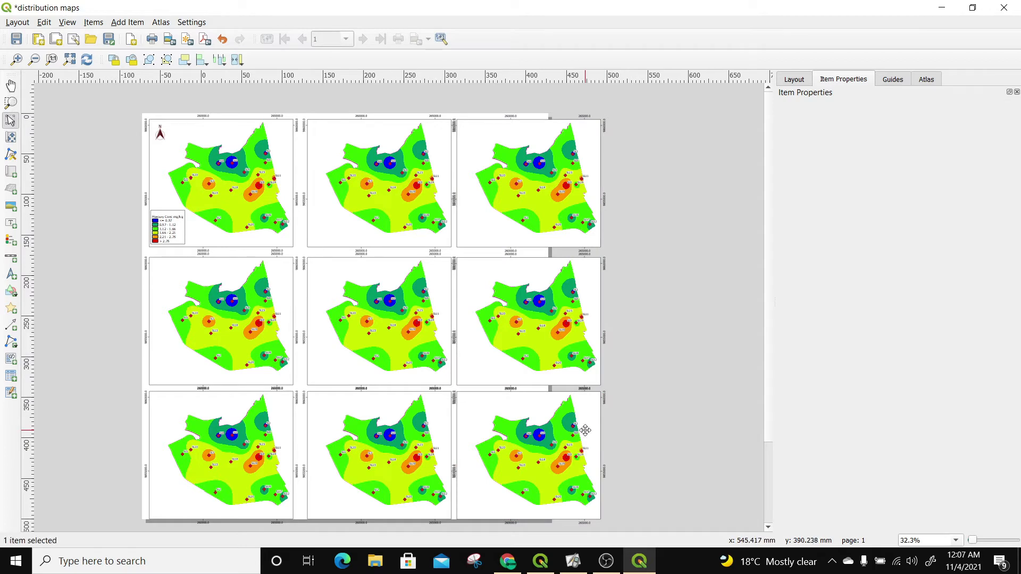
key(Delete)
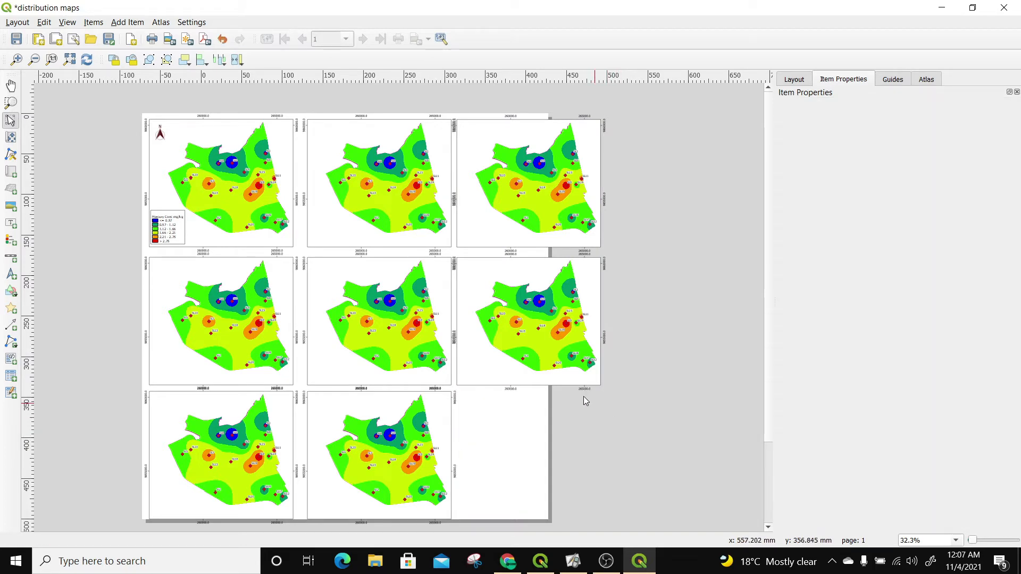
Select the first two map columns and the two maps of the third column, and group them into one item
click(212, 181)
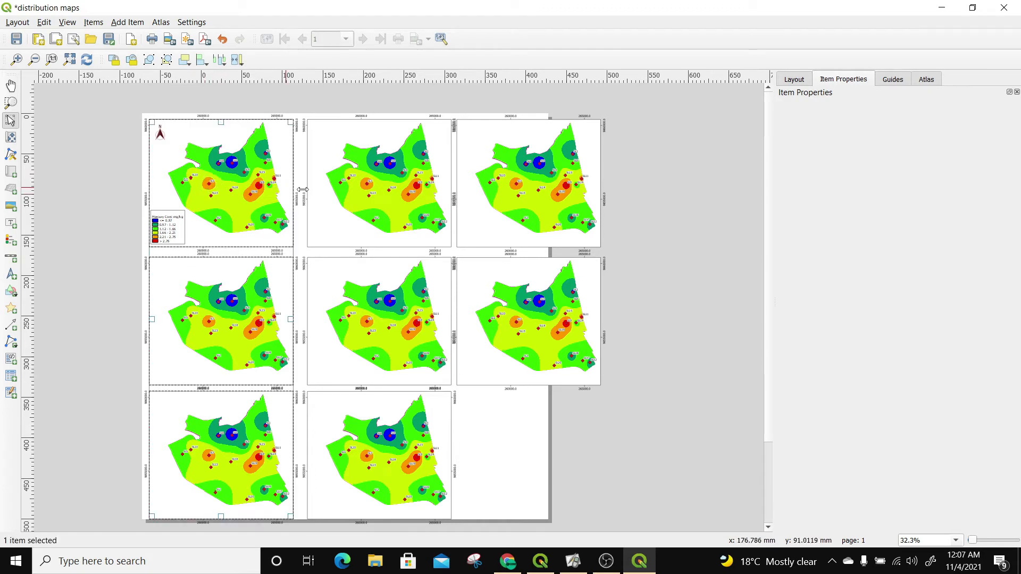
click(353, 192)
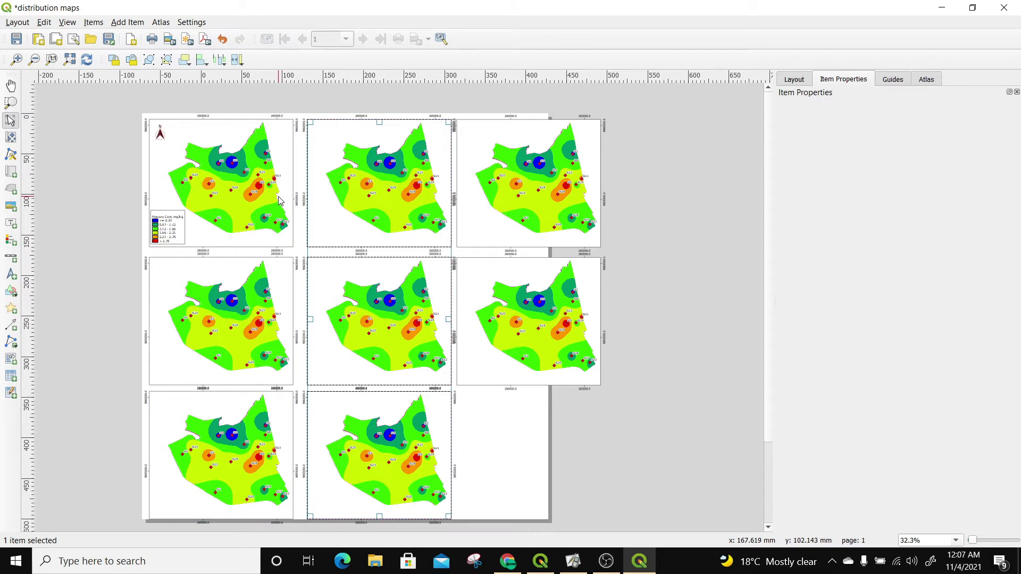
shift+click(237, 192)
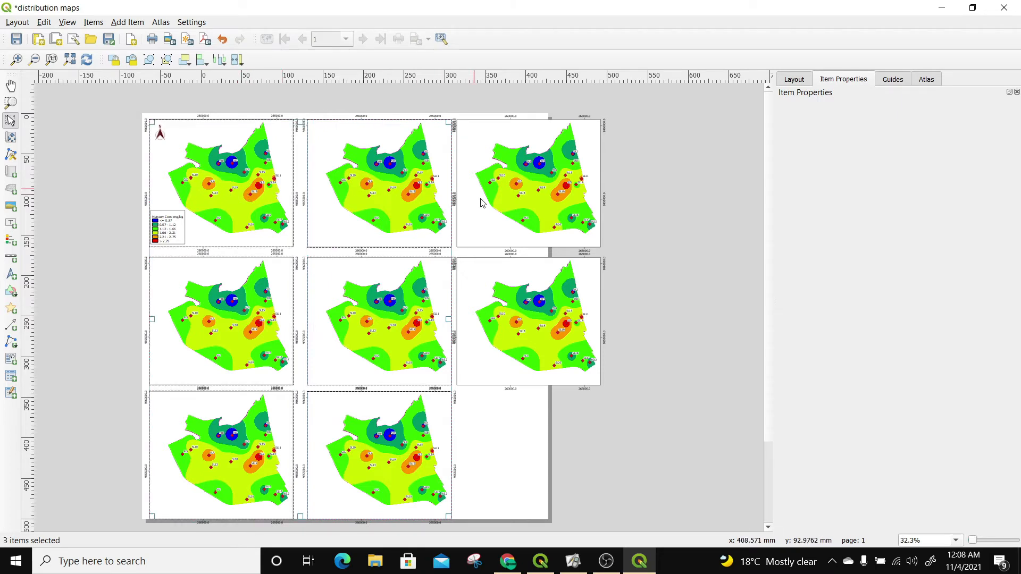
shift+click(499, 297)
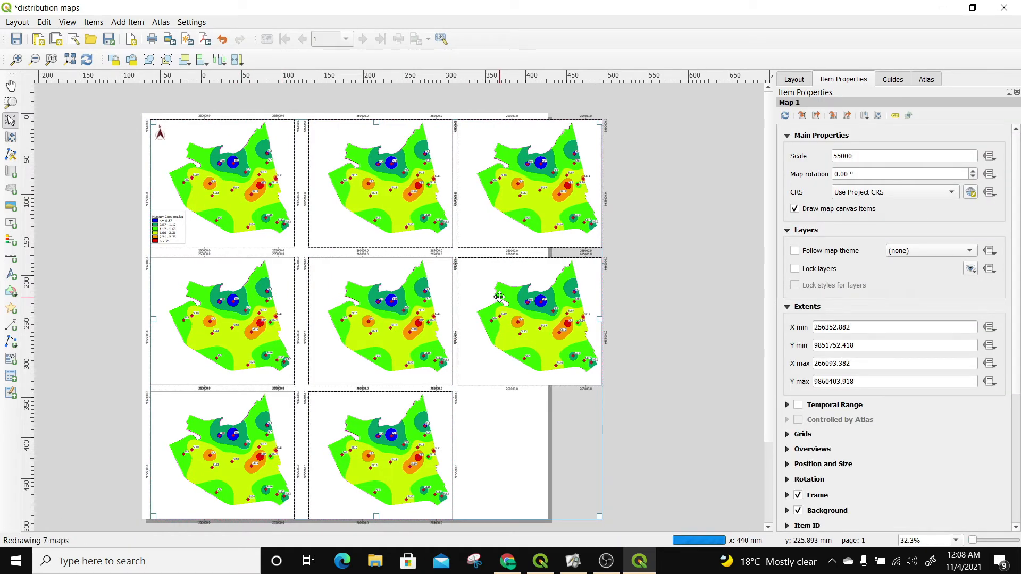
right_click(499, 231)
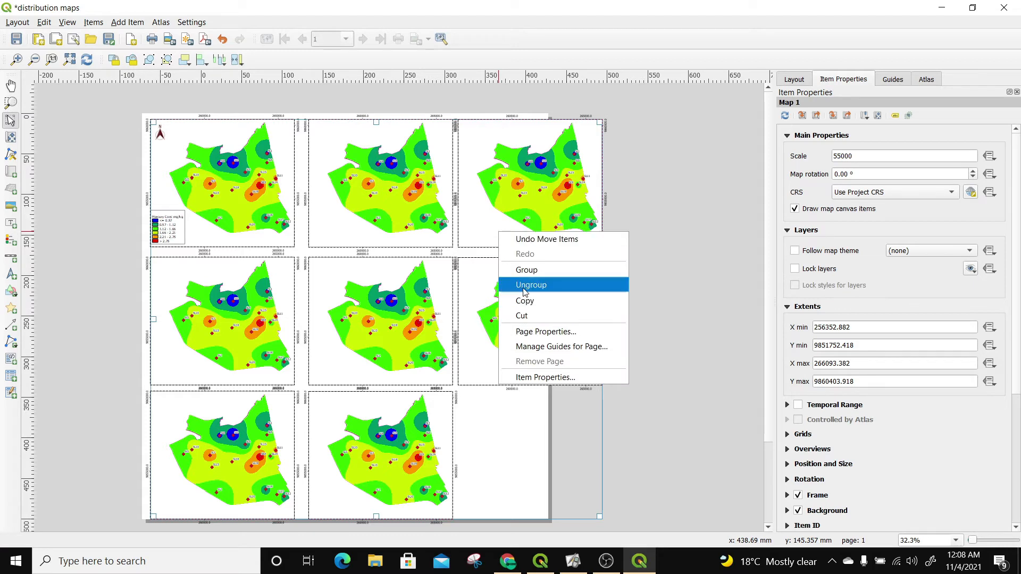
click(532, 270)
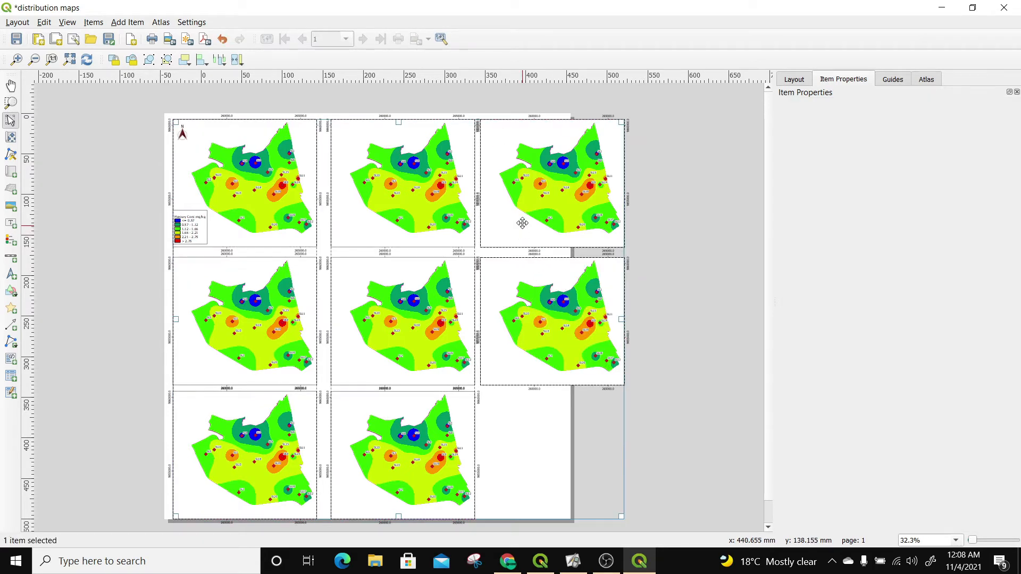
Scale the grouped maps down proportionally so the whole arrangement fits inside the page
drag(622, 516, 561, 505)
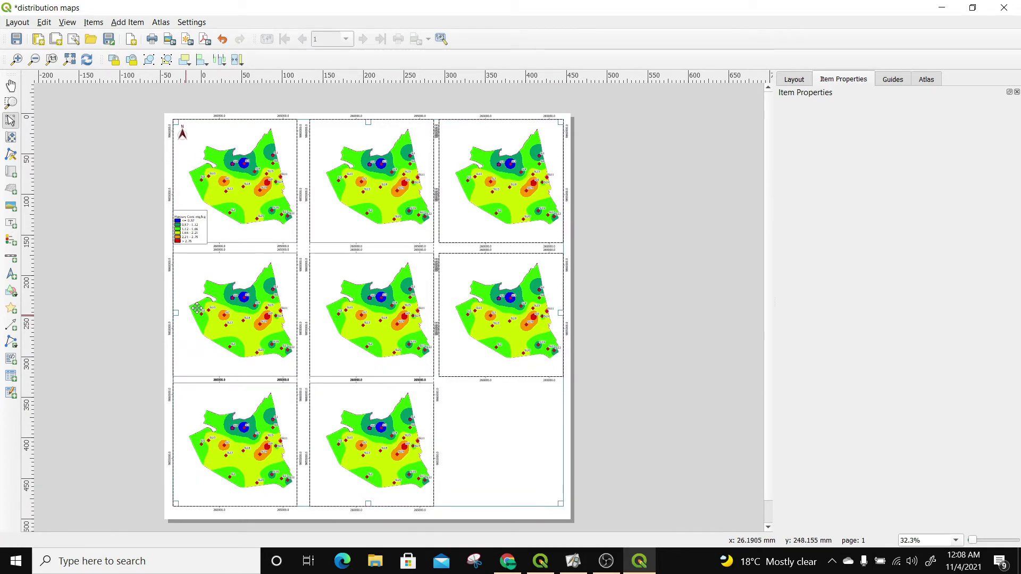
scroll(237, 287, up, 2)
scroll(233, 272, down, 1)
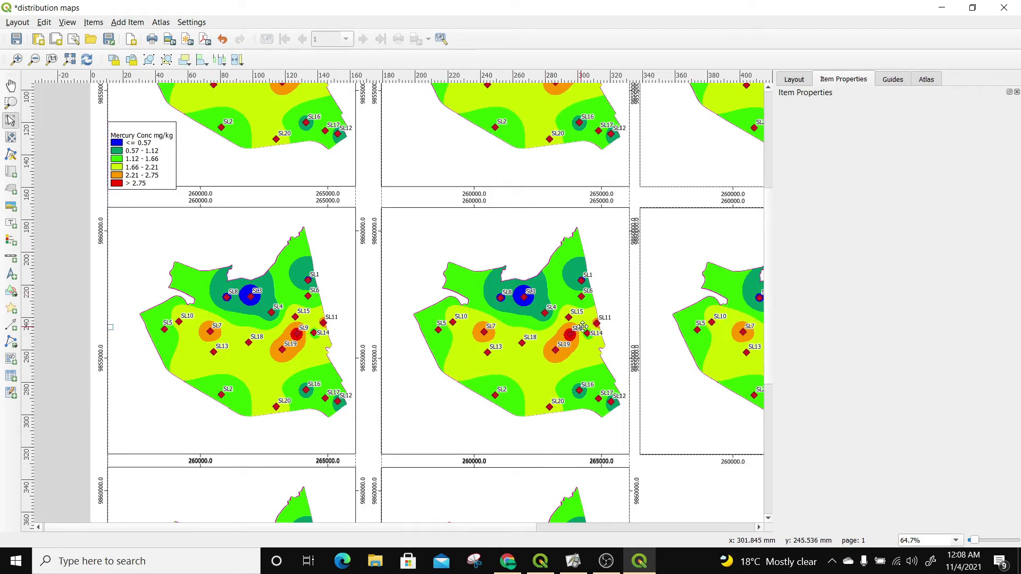
scroll(621, 401, down, 2)
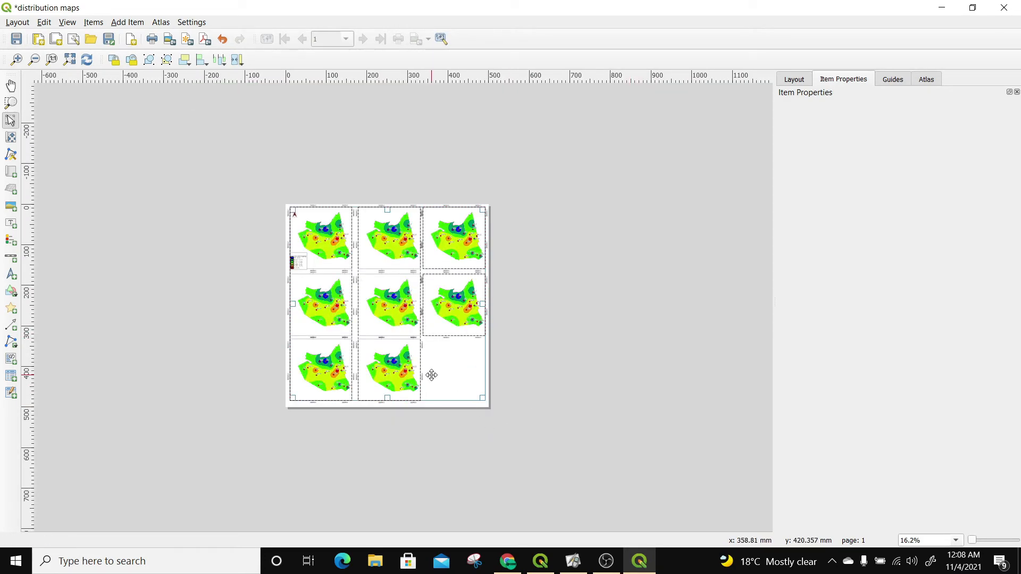
scroll(432, 375, up, 1)
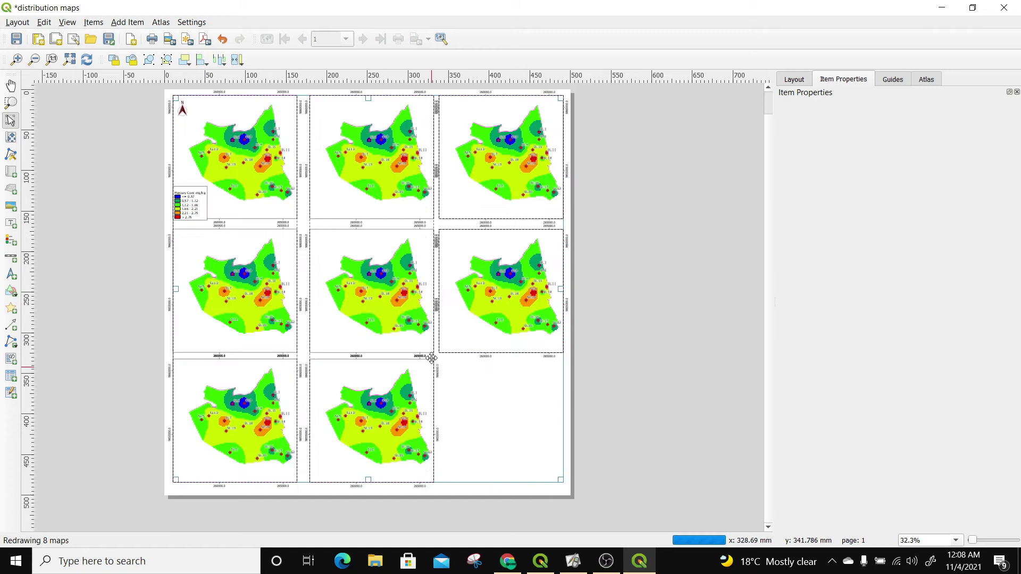
Ungroup the arrangement and its nested columns until every map is a separate item
right_click(471, 187)
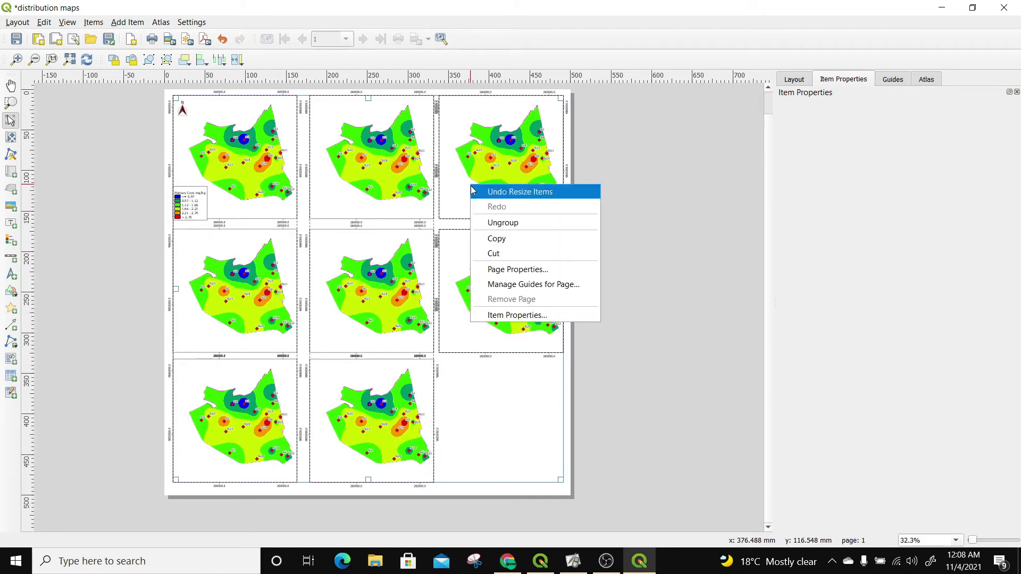
click(503, 223)
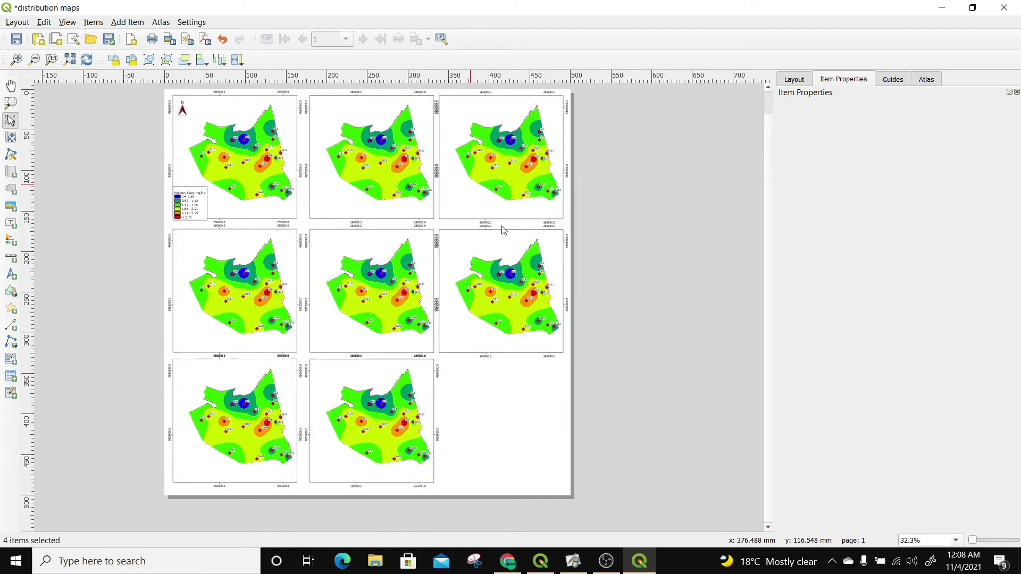
right_click(379, 181)
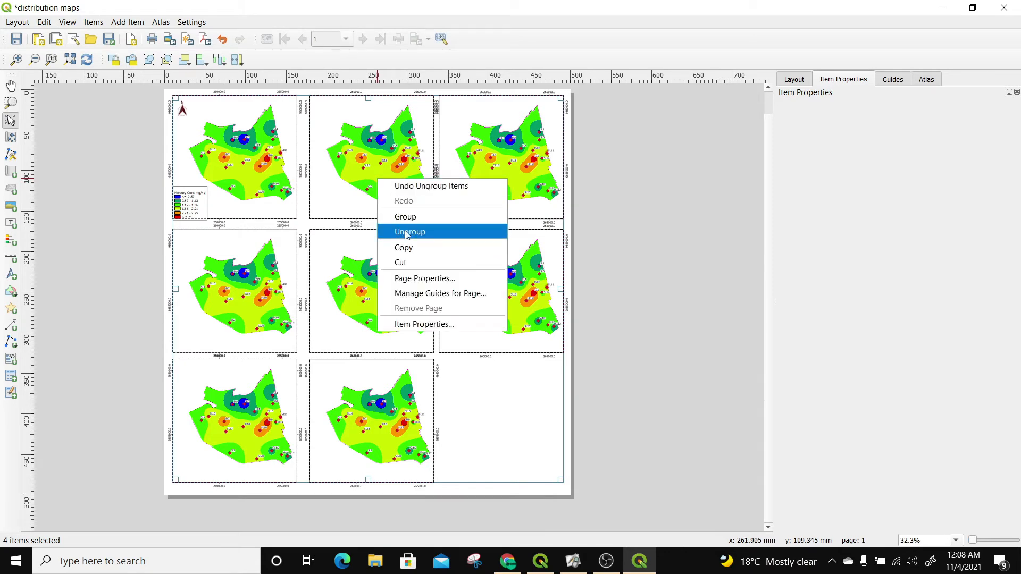
click(409, 232)
right_click(254, 191)
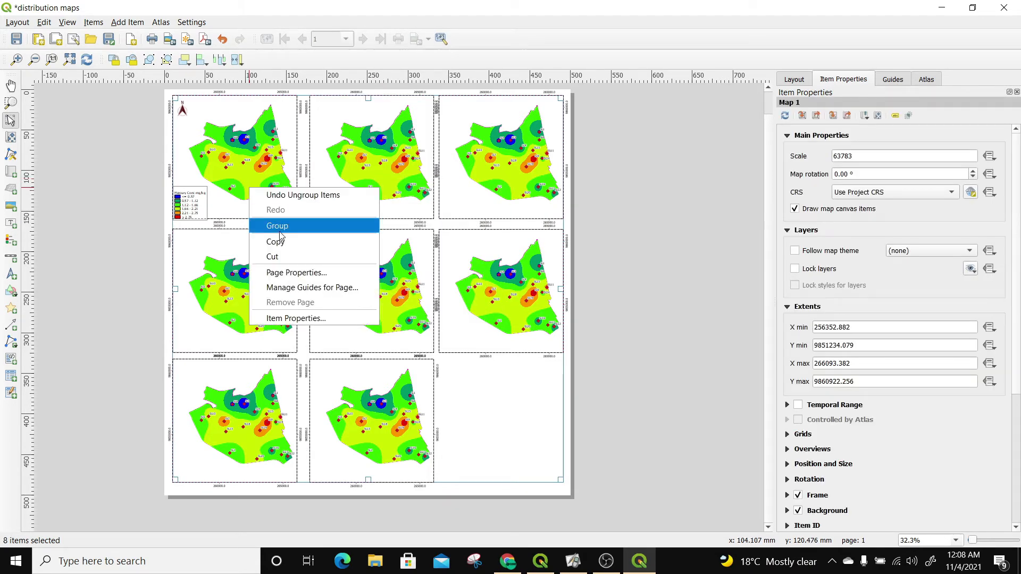
click(470, 357)
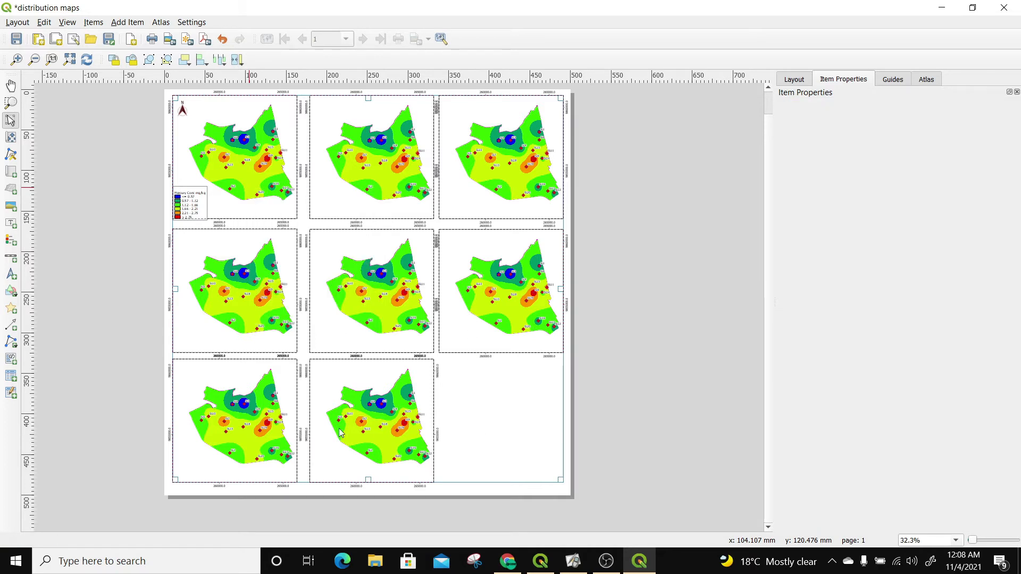
Select maps one at a time to check that they are independent, ending with the map that carries the Mercury legend
click(253, 413)
click(244, 306)
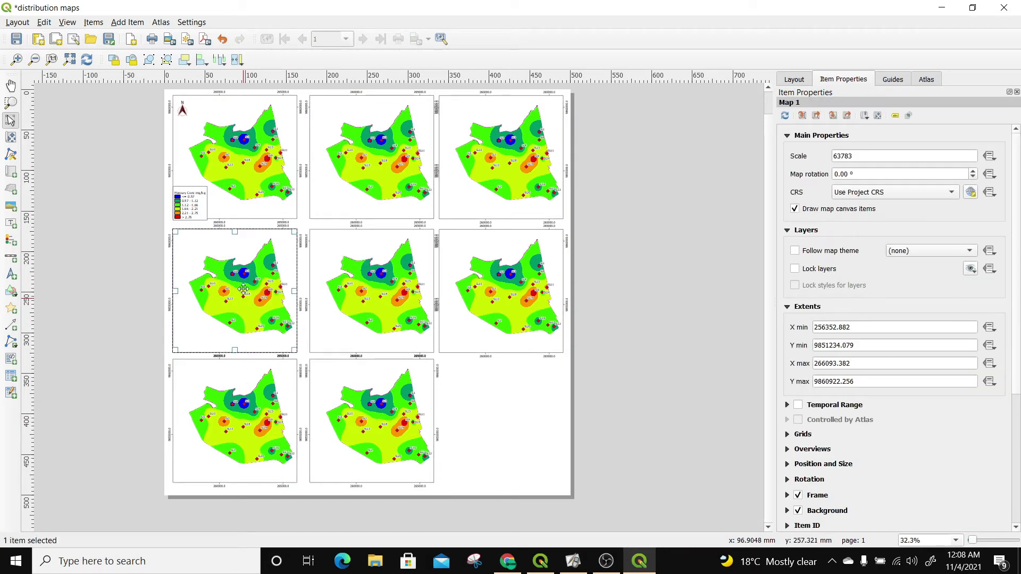
click(246, 204)
click(346, 187)
click(378, 344)
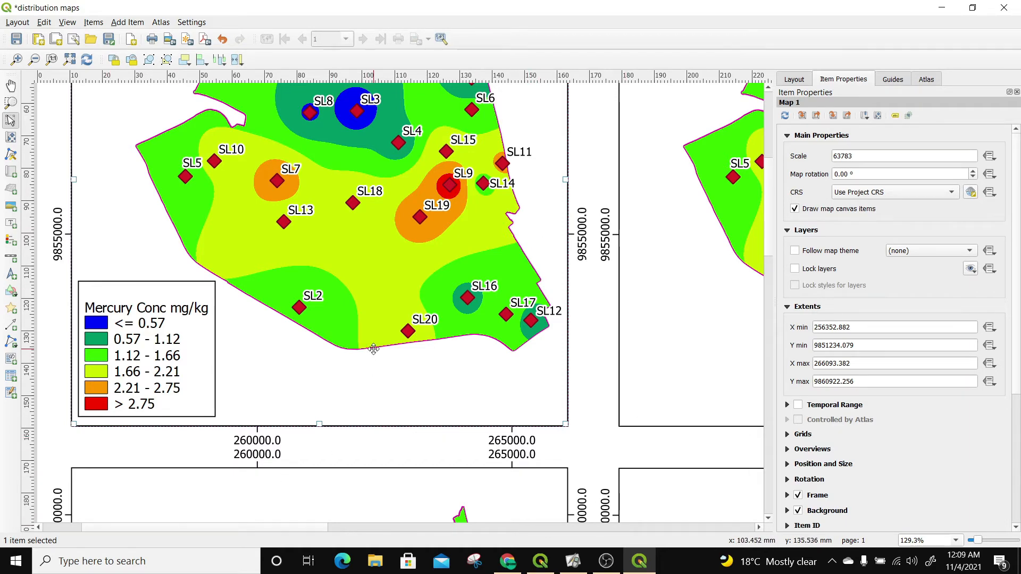
scroll(372, 351, down, 1)
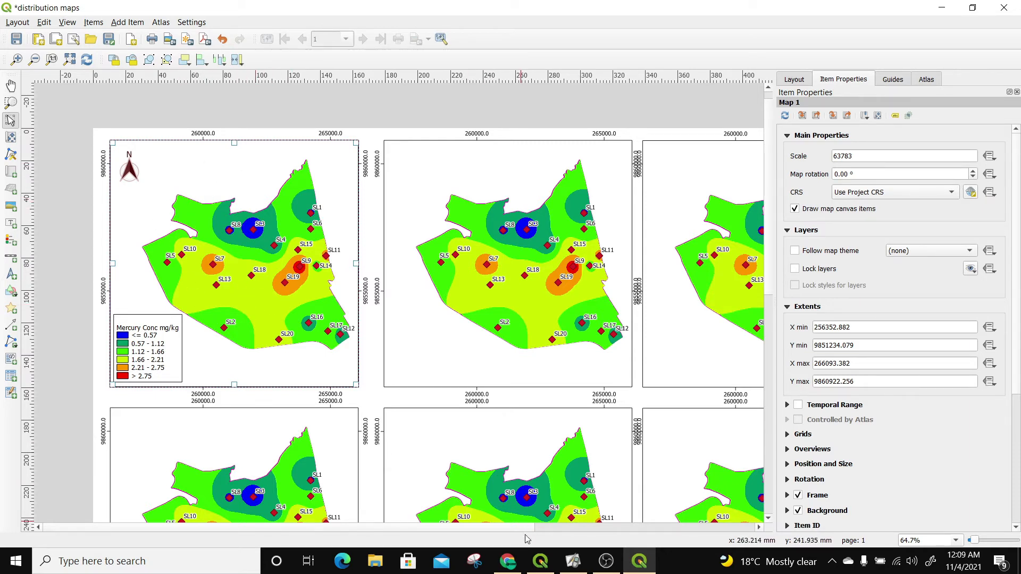
Hide the Heavy metal conc data layer in the main QGIS window and refresh the maps in the print layout
click(541, 563)
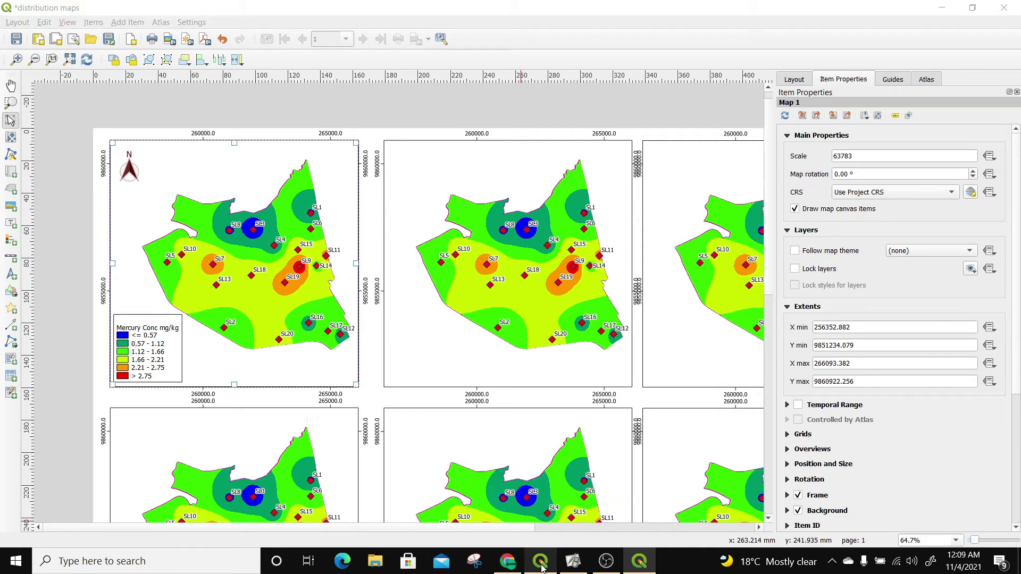
click(48, 276)
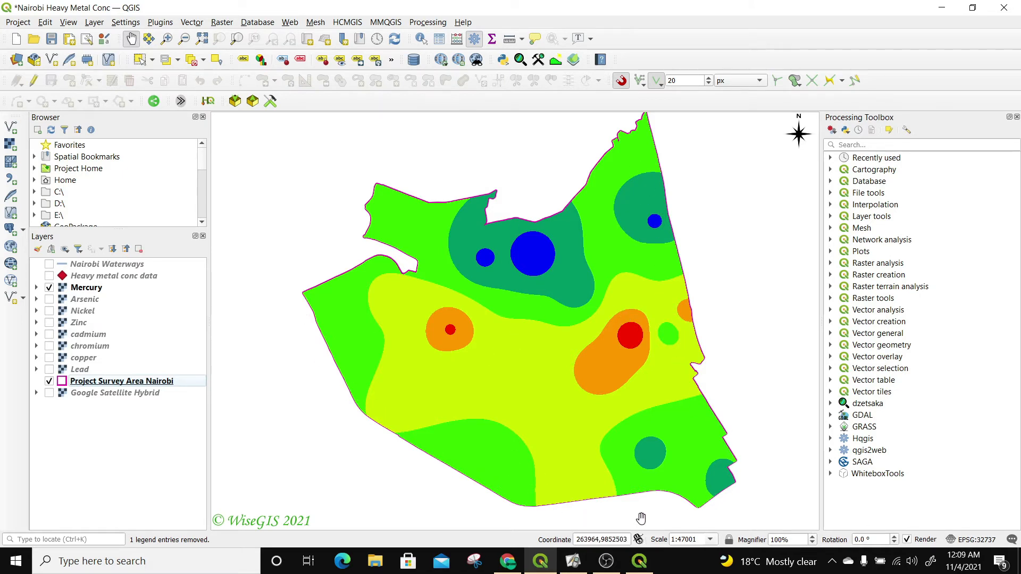
click(639, 561)
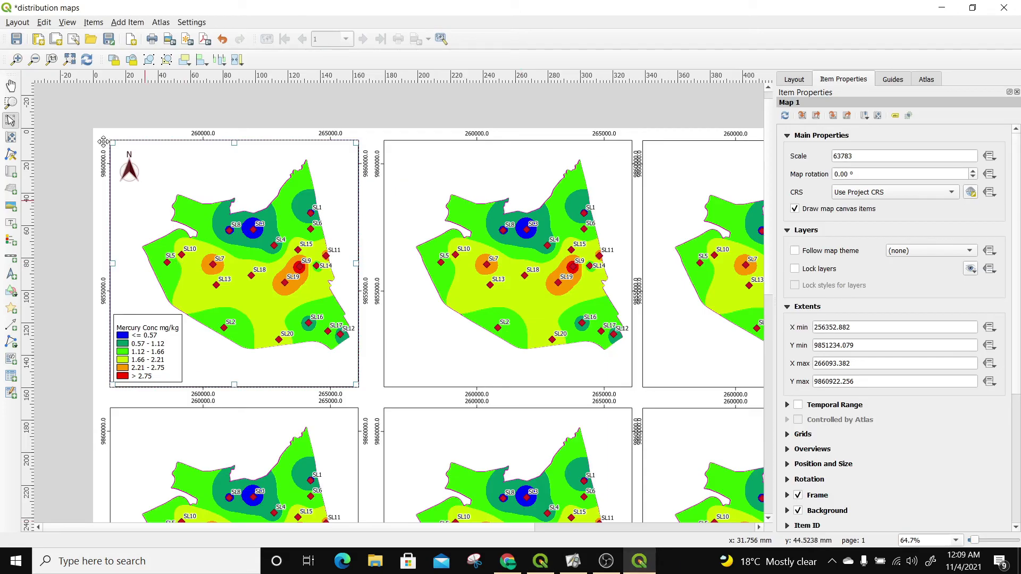
click(86, 60)
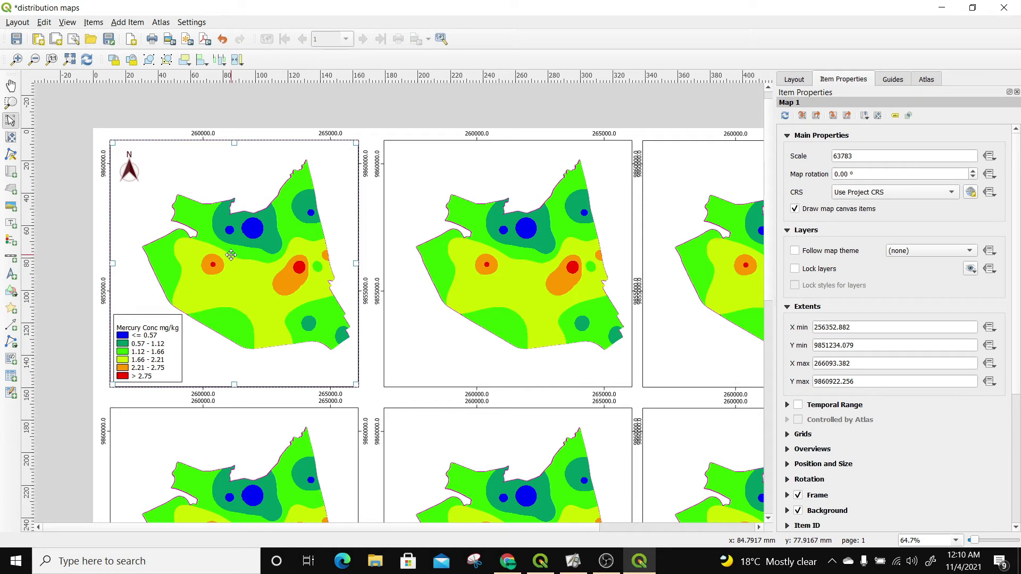
Lock the layers and layer styles of the first Mercury map, and select the map beside it
click(795, 269)
click(796, 286)
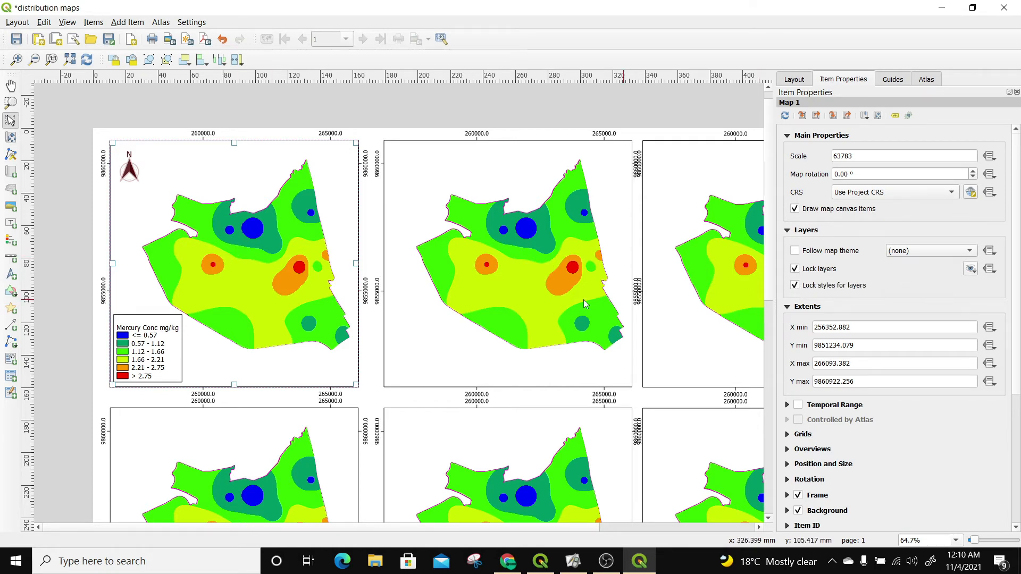
click(499, 255)
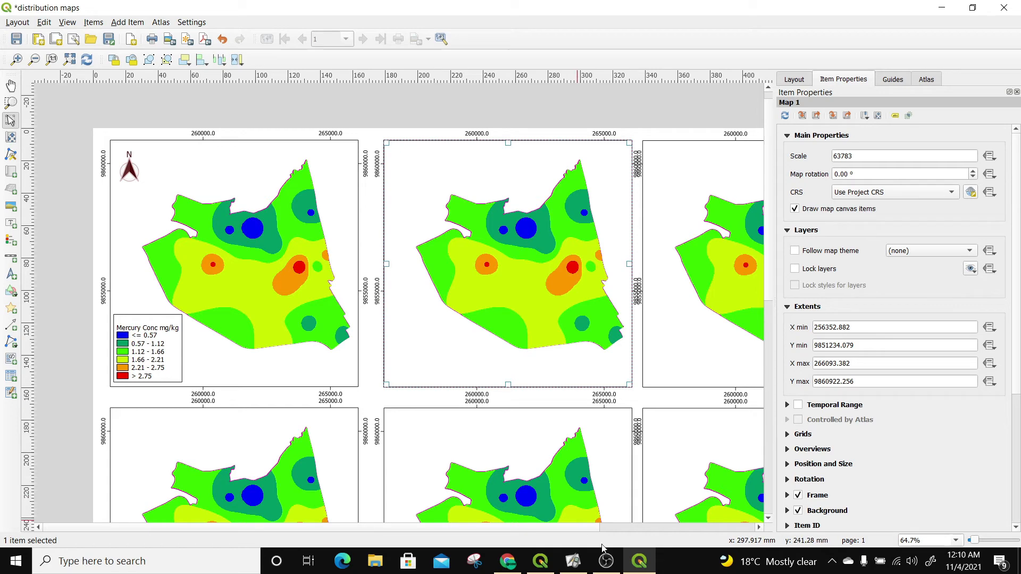
Switch to the main QGIS window and show the Arsenic layer instead of Mercury
click(537, 571)
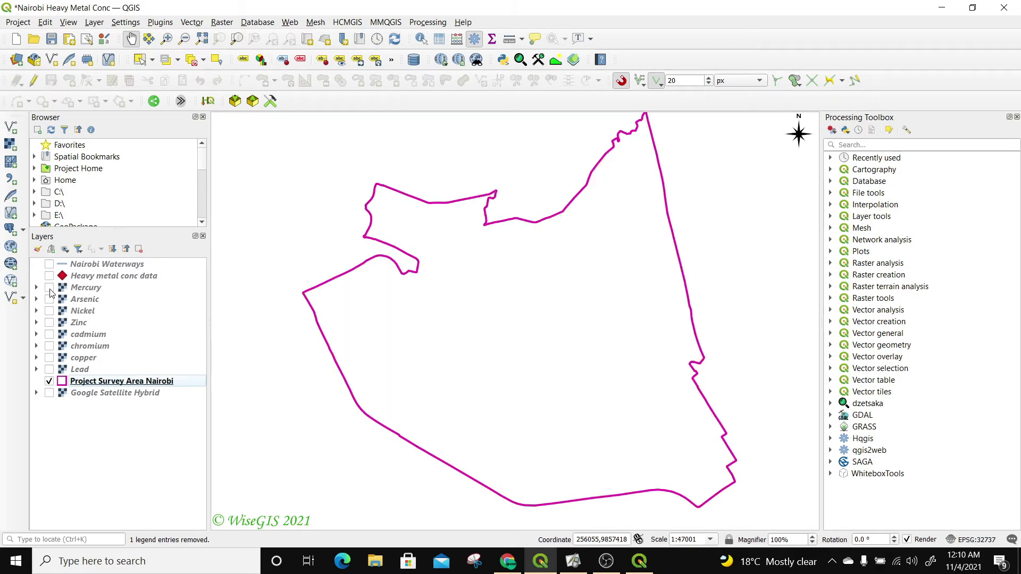
click(49, 299)
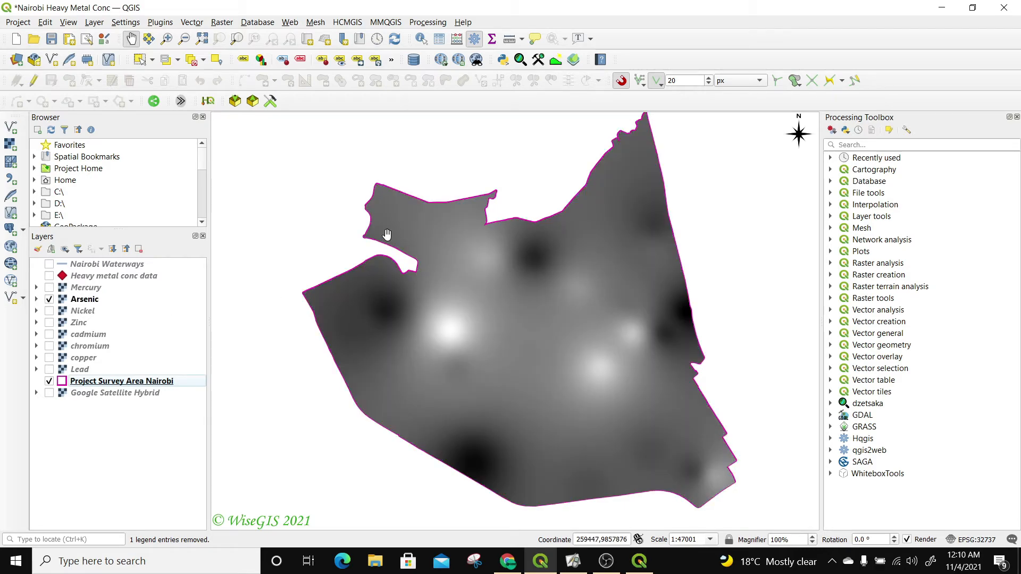
Render the Arsenic layer as singleband pseudocolor with Discrete interpolation and the concentration color ramp
right_click(81, 301)
click(141, 539)
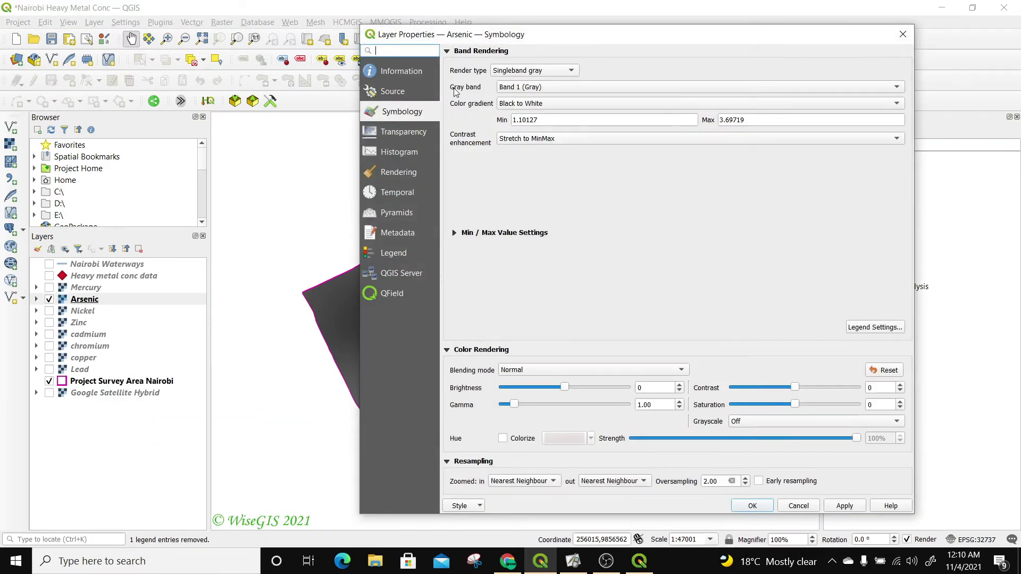
click(553, 75)
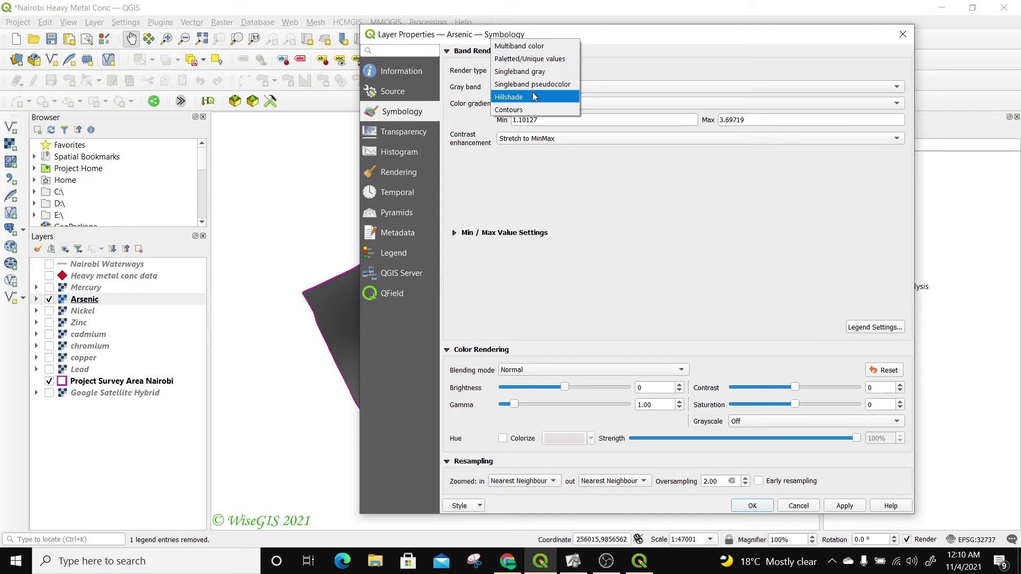
click(530, 85)
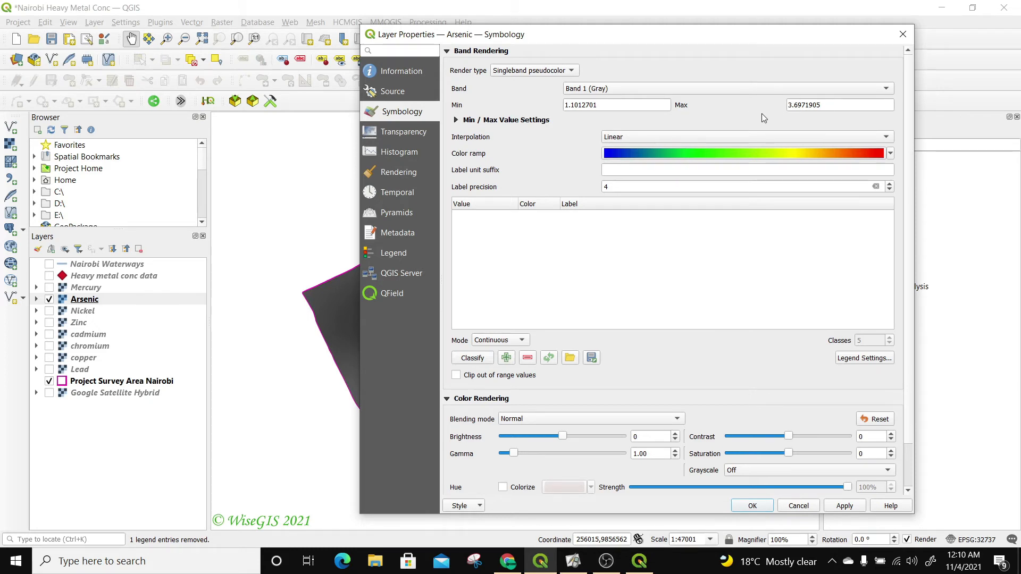
click(640, 140)
click(633, 127)
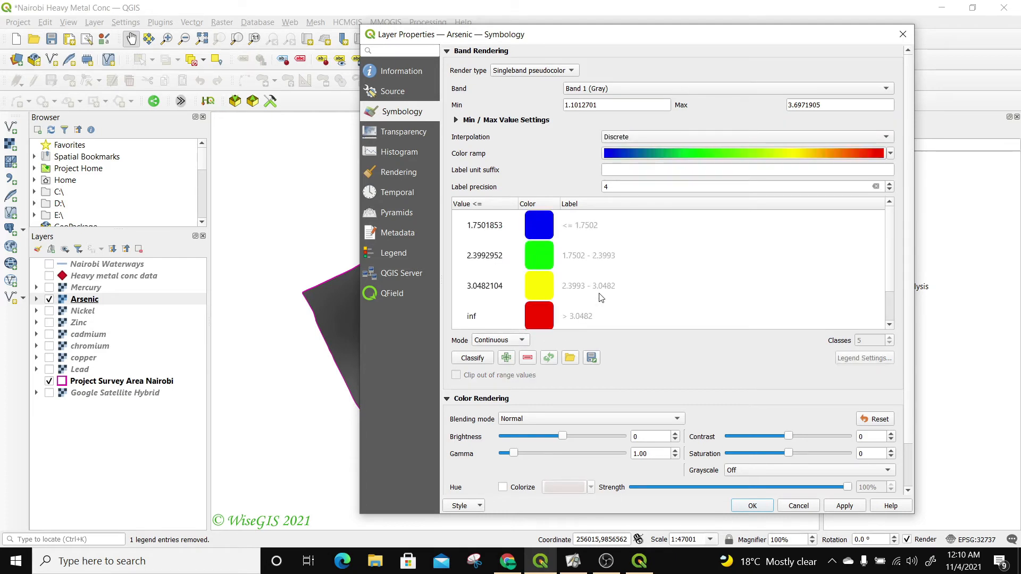
click(891, 154)
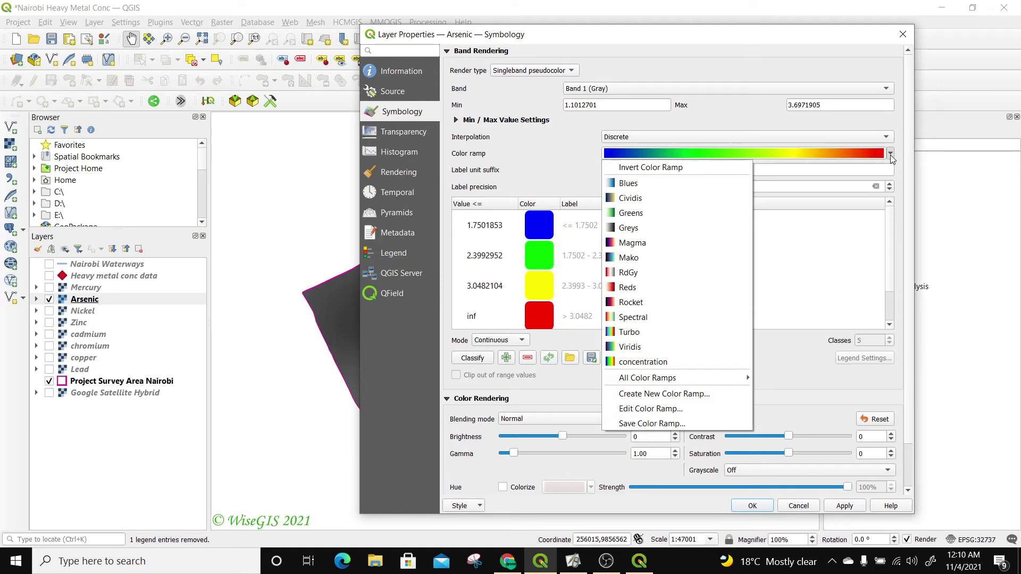
click(632, 363)
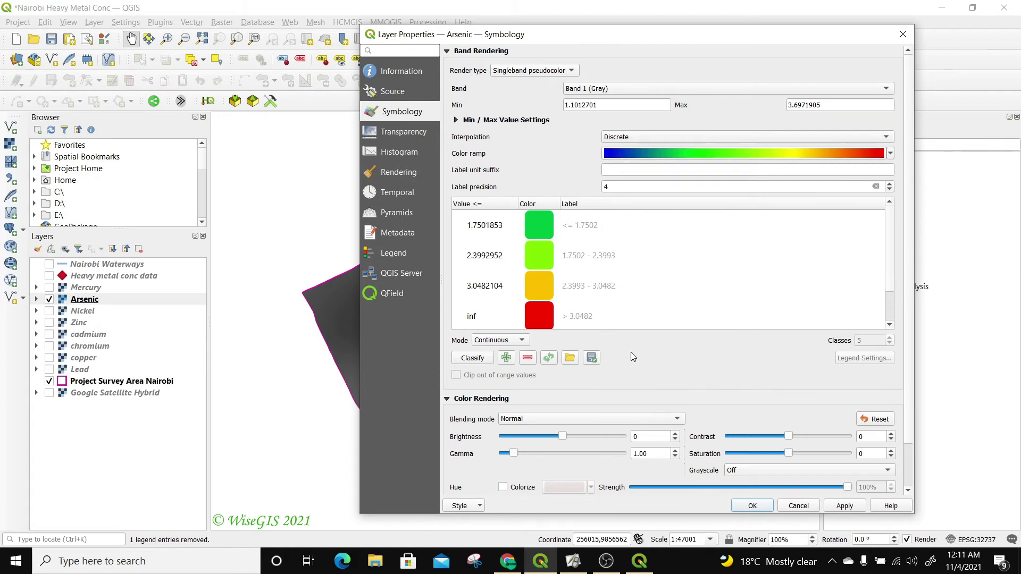
Classify the Arsenic layer by Equal Interval into 6 classes, and refresh the maps in the print layout
click(524, 341)
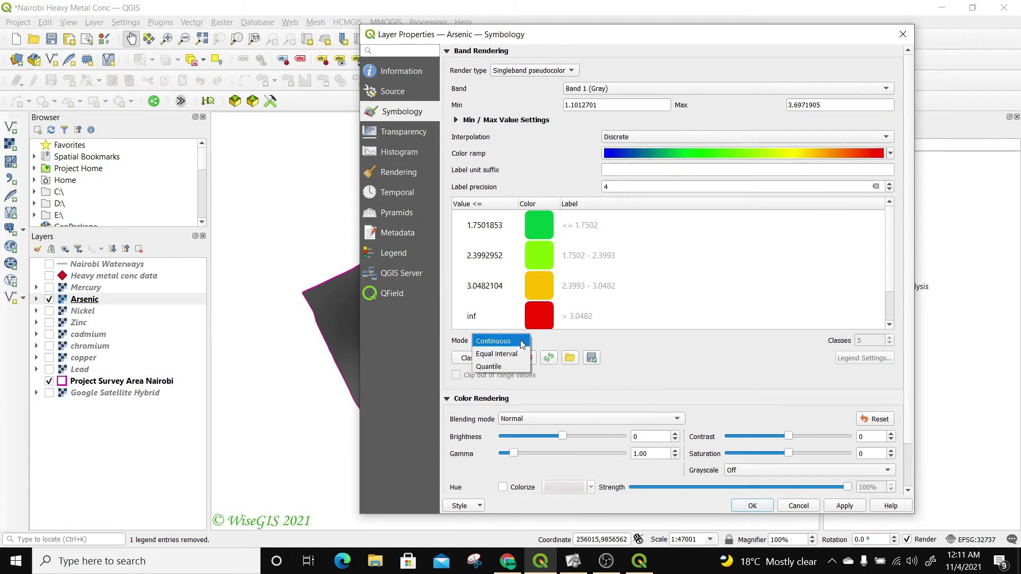
click(506, 353)
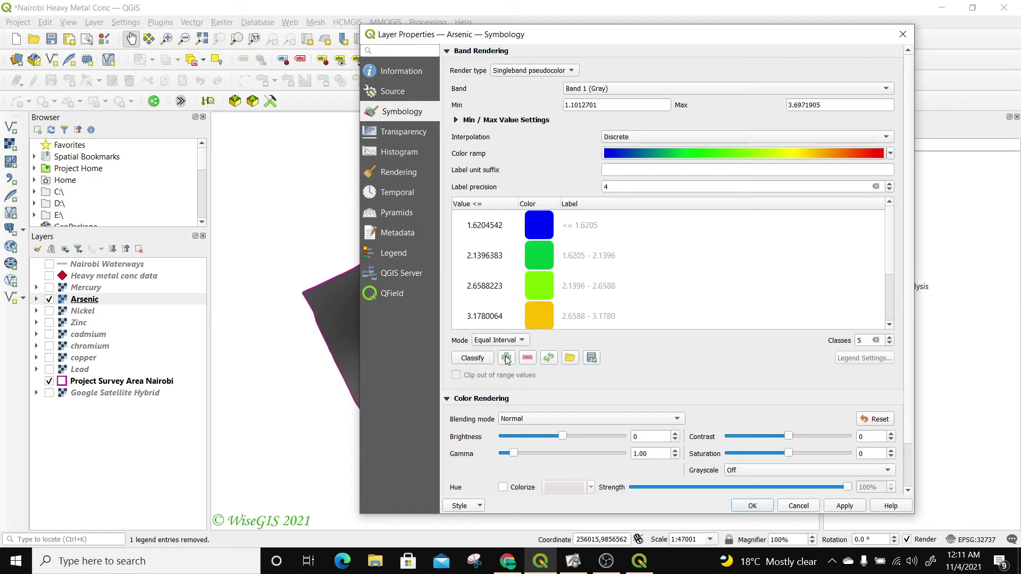
click(889, 338)
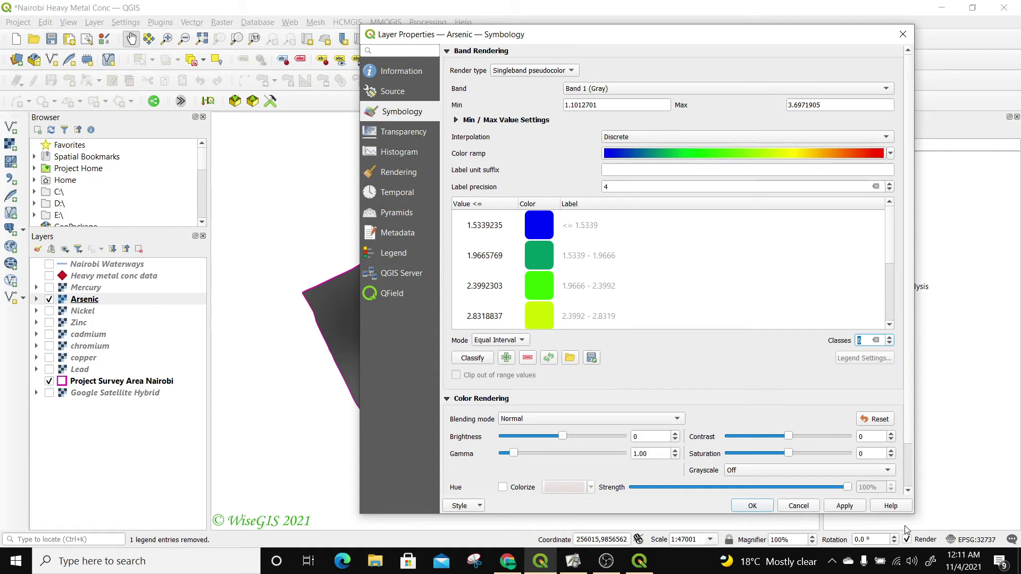
click(851, 507)
click(766, 508)
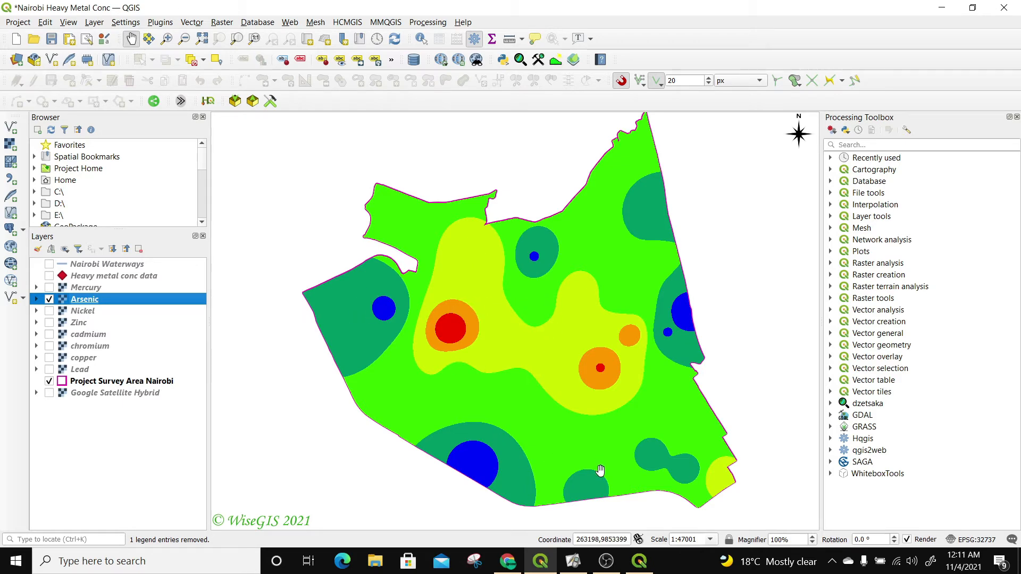
click(641, 563)
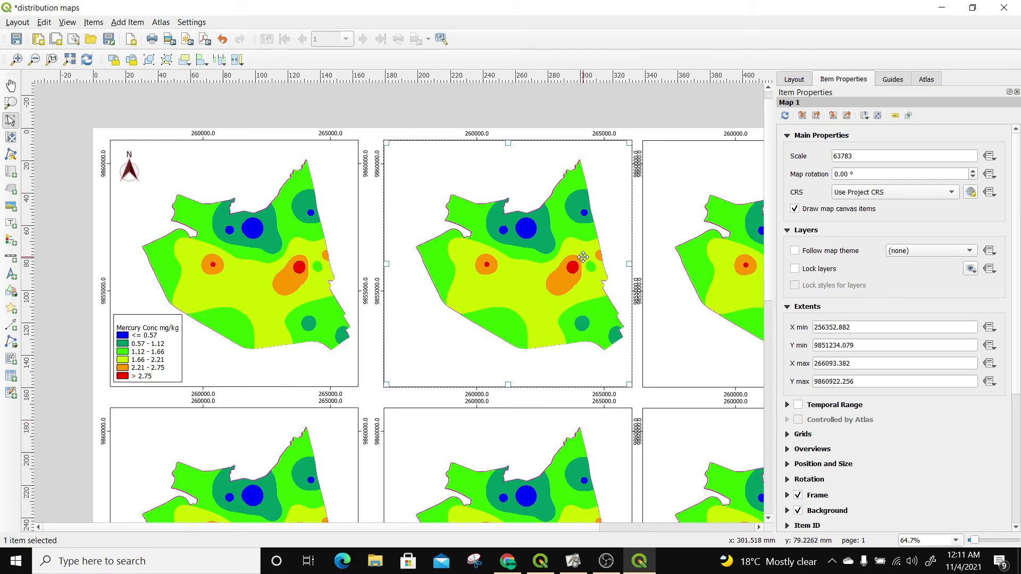
click(87, 60)
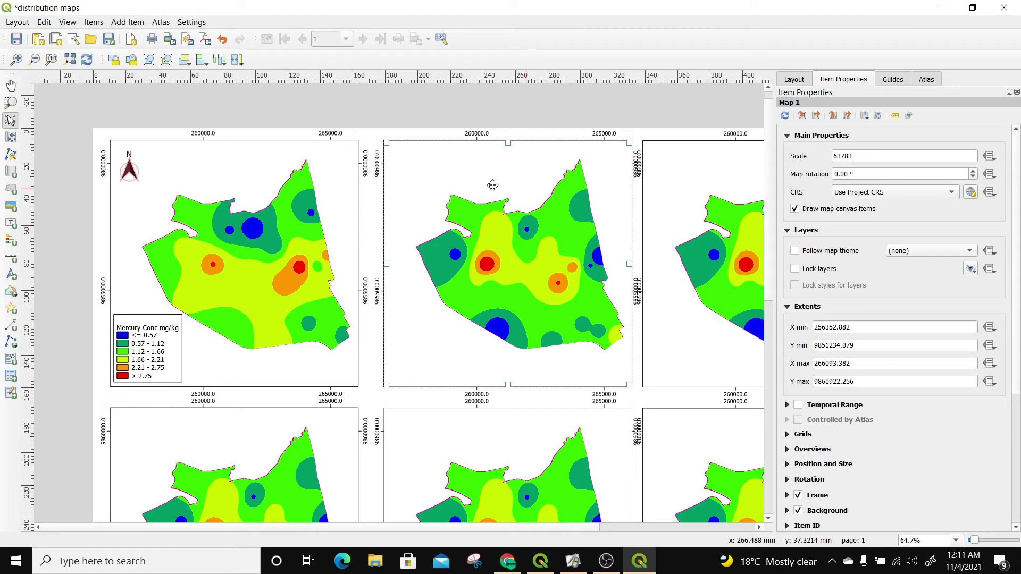
Copy the Mercury map's north arrow and place the copy in the upper-left corner of the map beside it
click(128, 169)
right_click(129, 171)
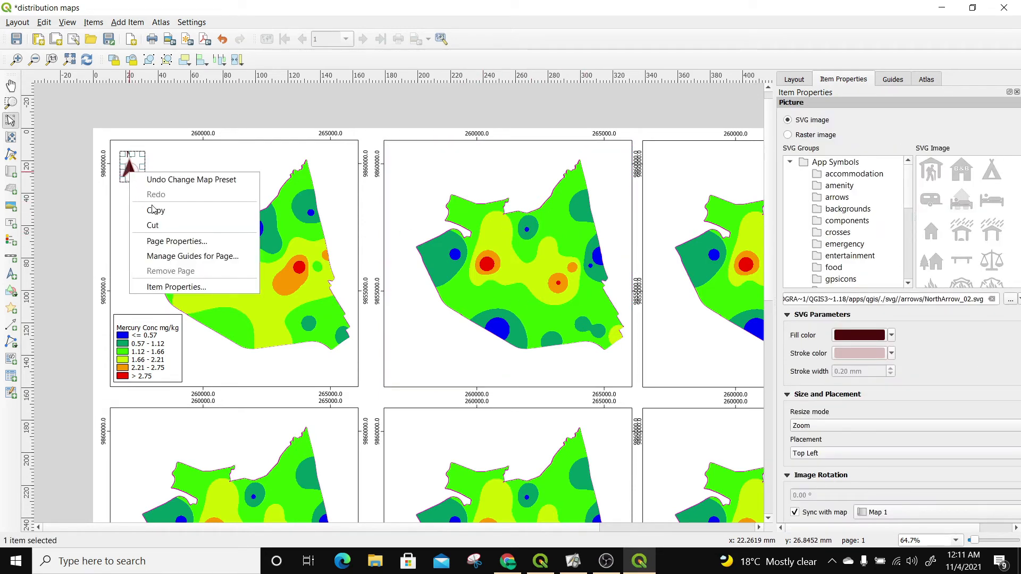
key(Down)
key(Down)
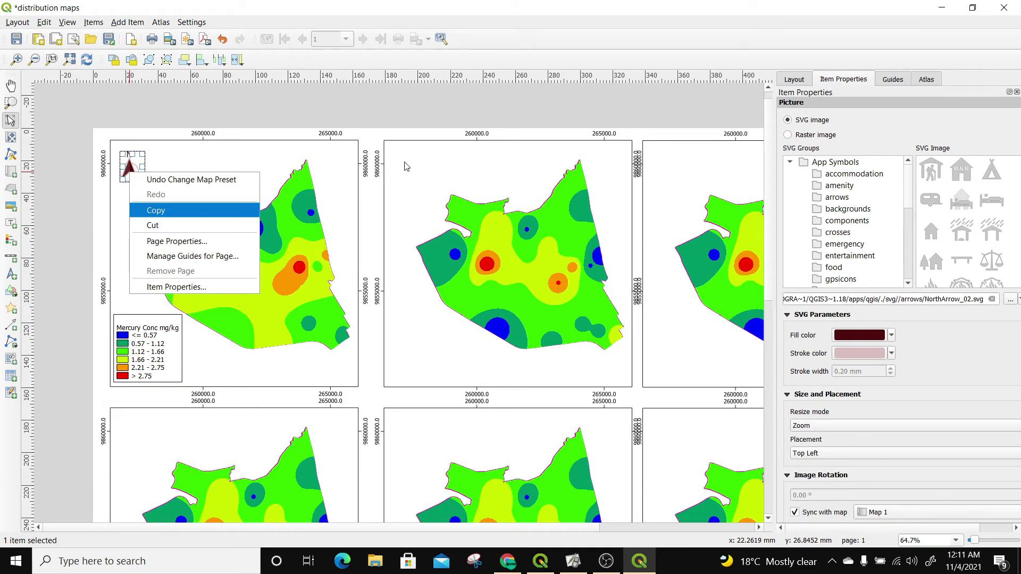
key(Return)
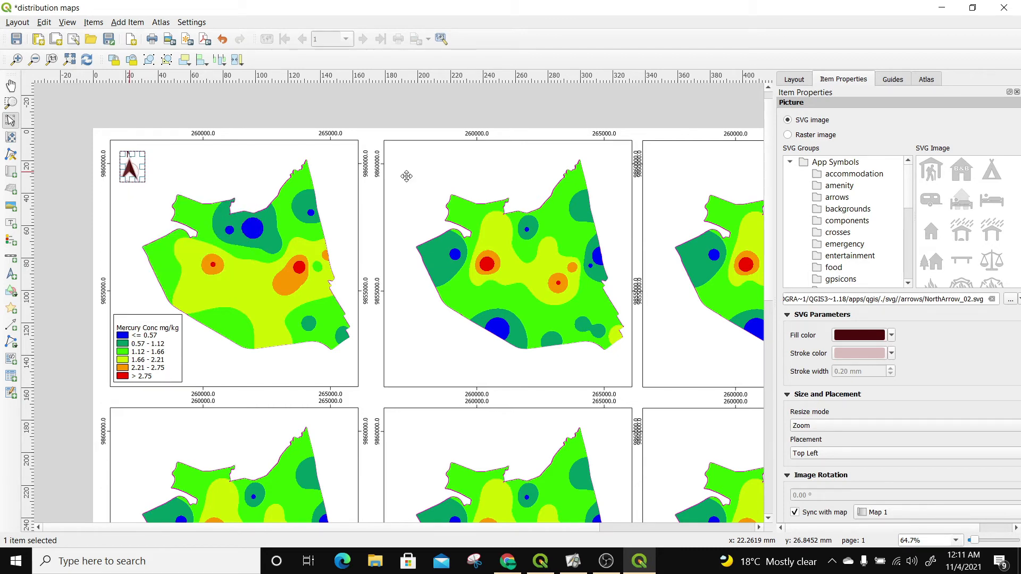
right_click(403, 162)
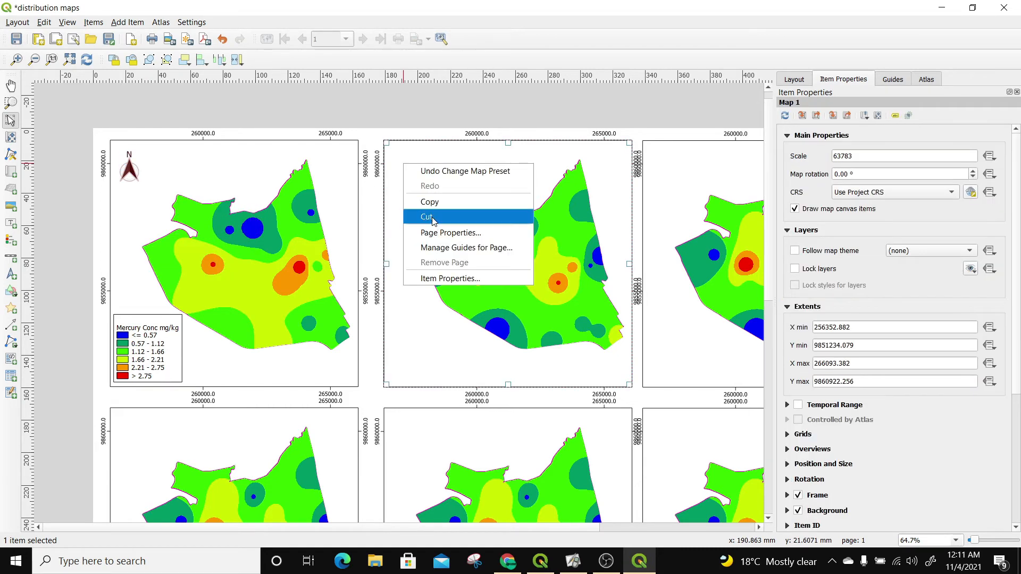
click(366, 204)
right_click(367, 202)
click(399, 241)
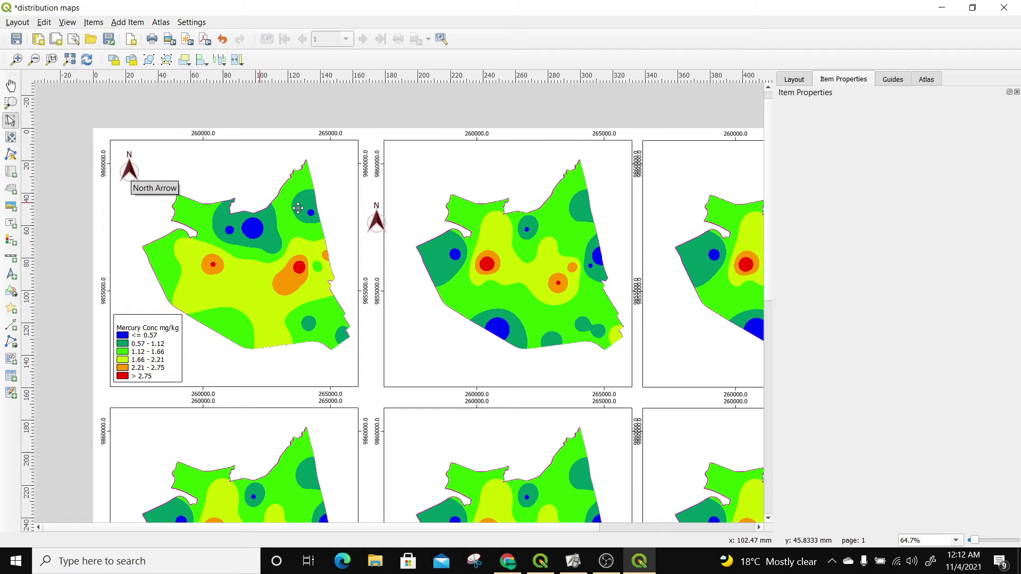
drag(376, 218, 423, 151)
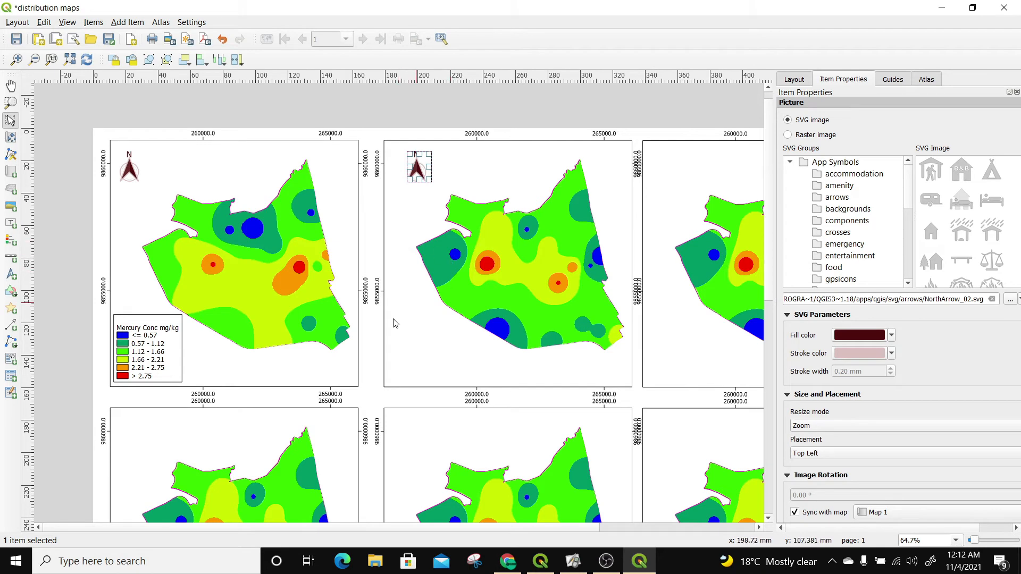
Copy the Mercury legend and place the copy in the lower-left corner of the Arsenic map
click(431, 339)
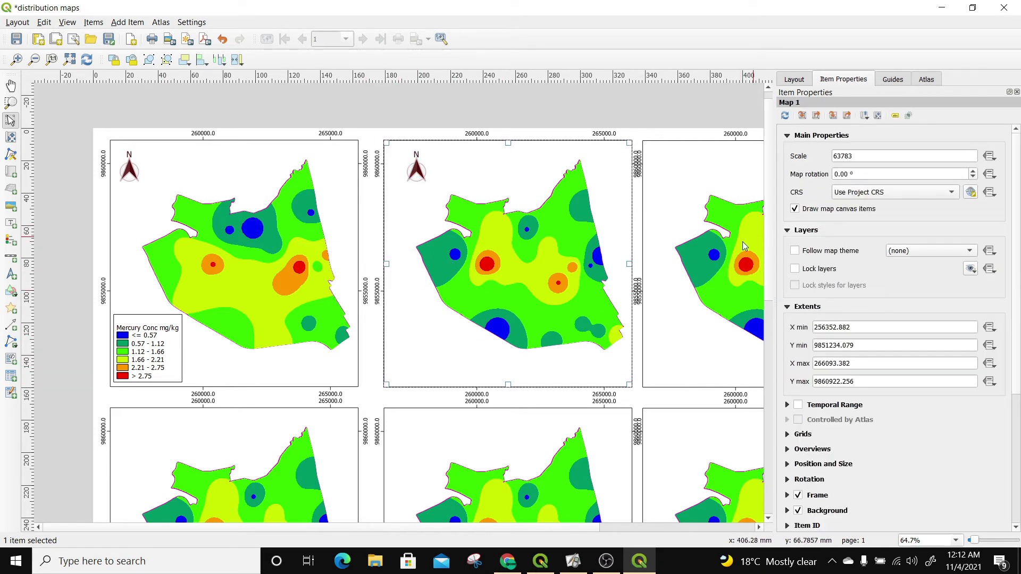
click(145, 346)
right_click(144, 345)
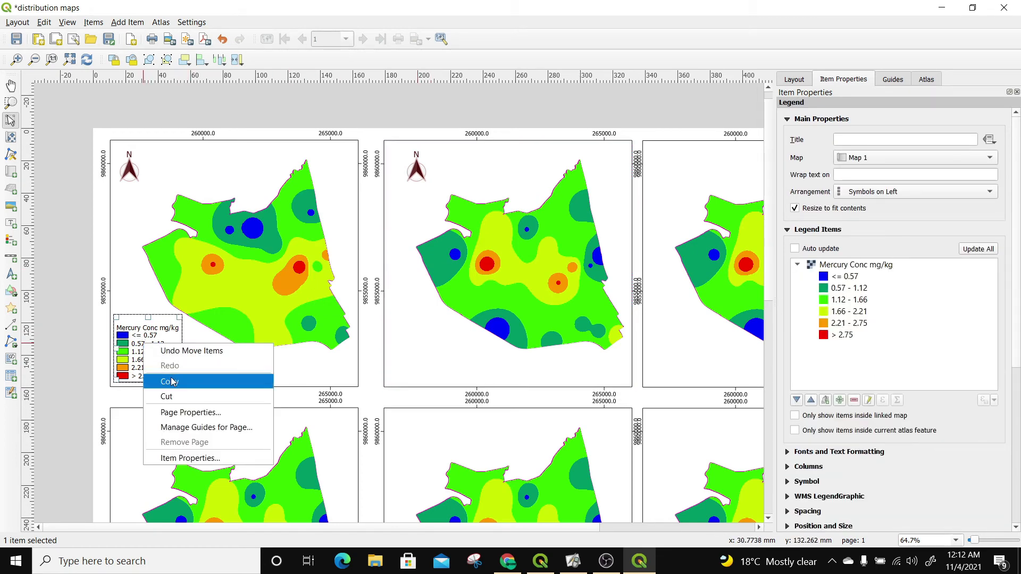
click(172, 382)
click(372, 336)
right_click(372, 335)
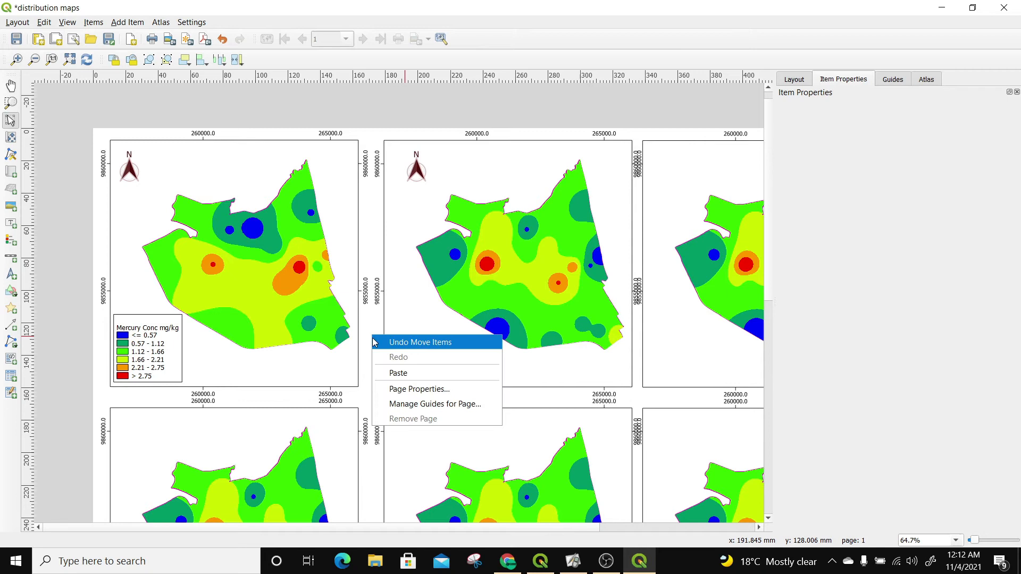
click(398, 374)
drag(410, 349, 421, 334)
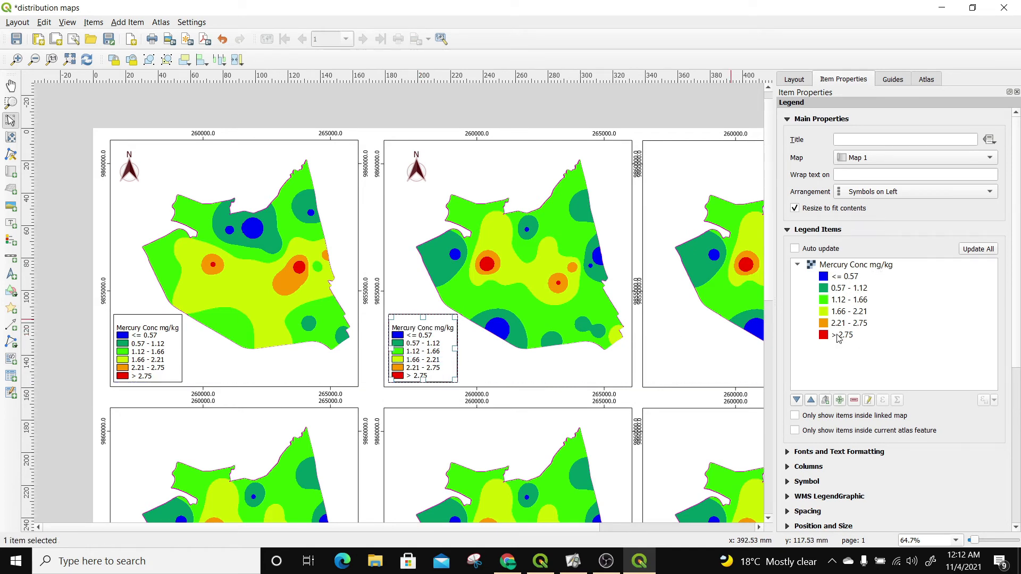
Replace the Mercury entry in the copied legend with the Arsenic layer, and fit the legend into the map's lower-left corner
click(839, 400)
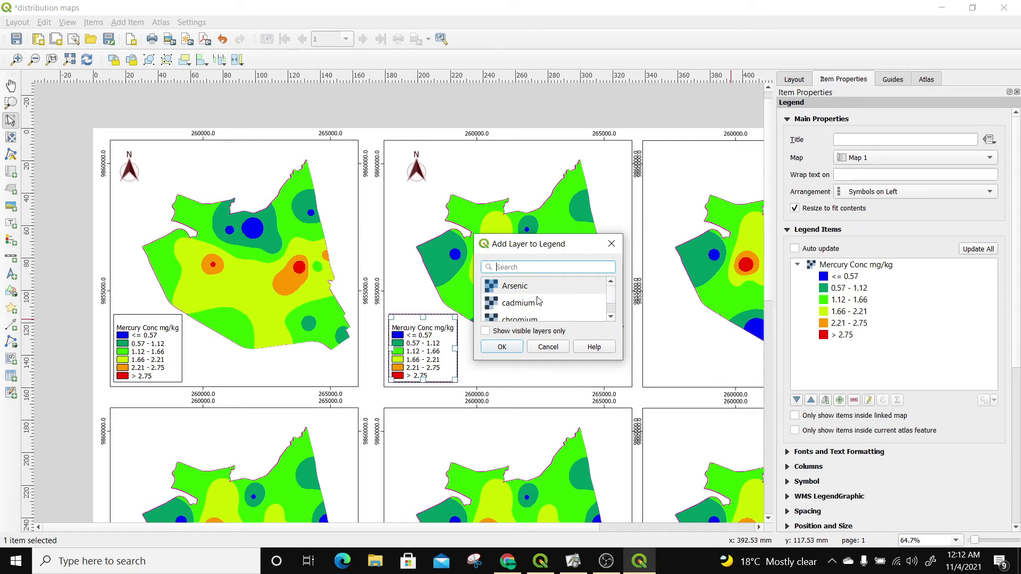
click(519, 290)
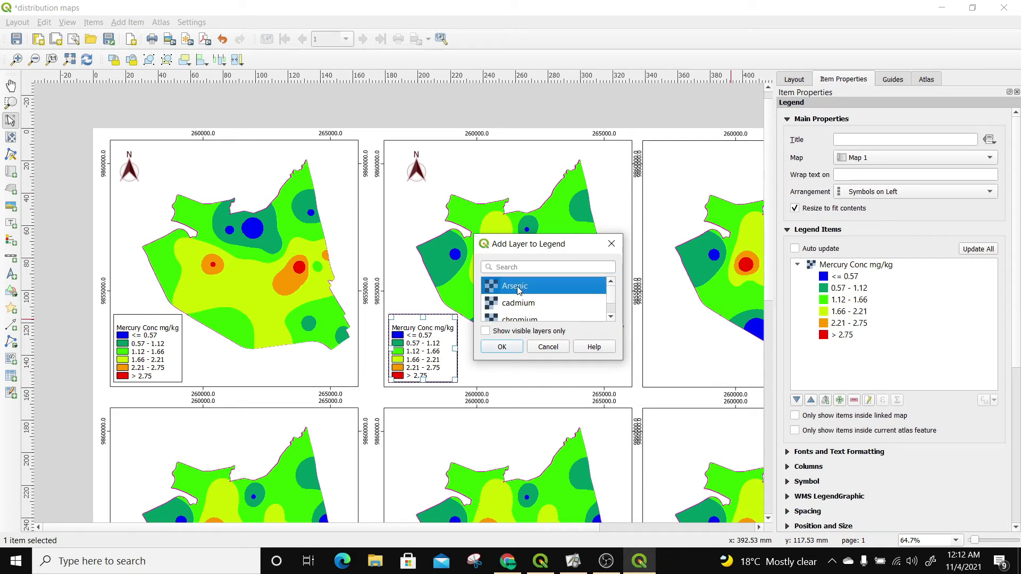
click(502, 348)
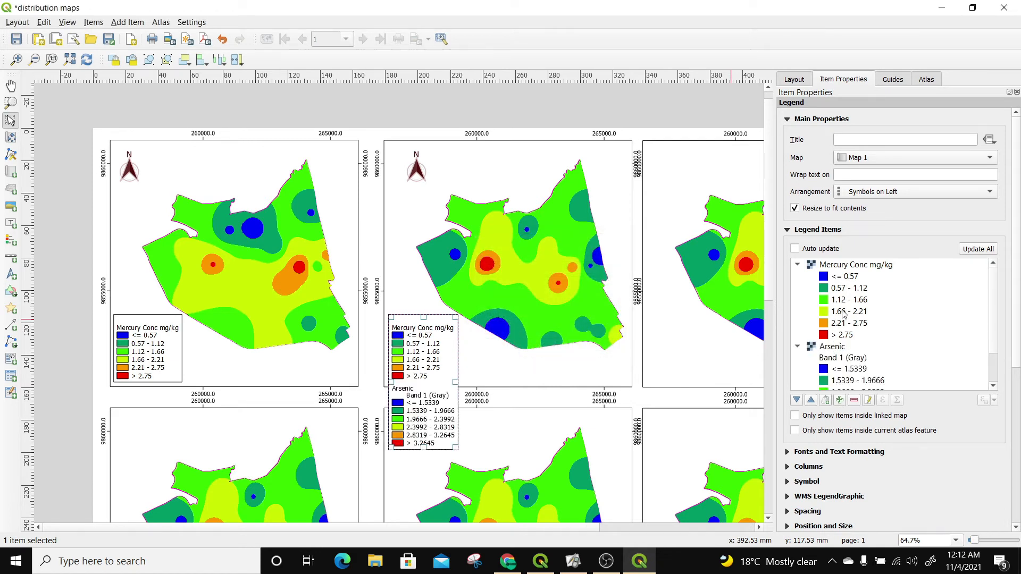
click(837, 266)
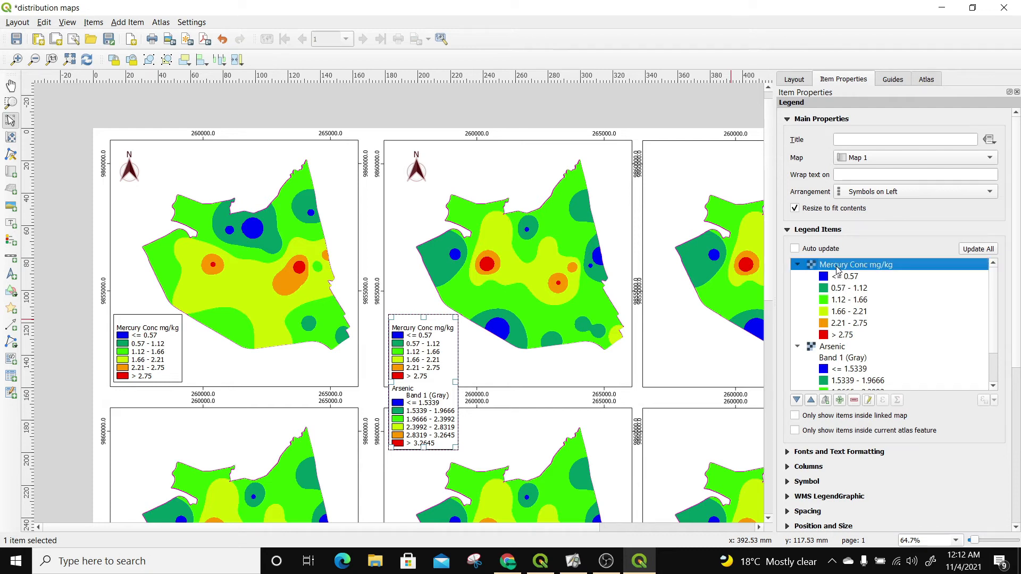
click(854, 401)
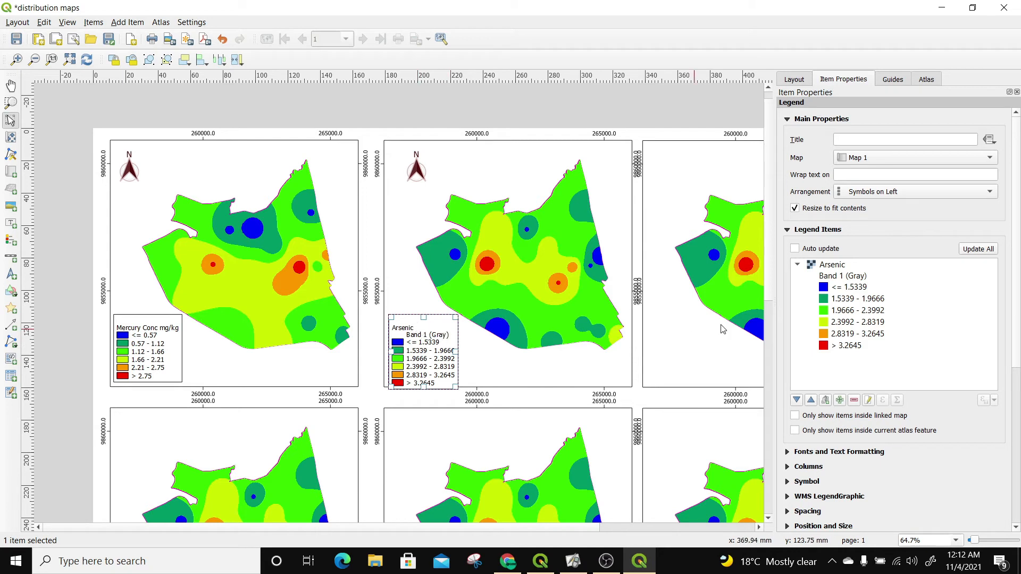
drag(413, 338, 412, 336)
drag(410, 335, 437, 343)
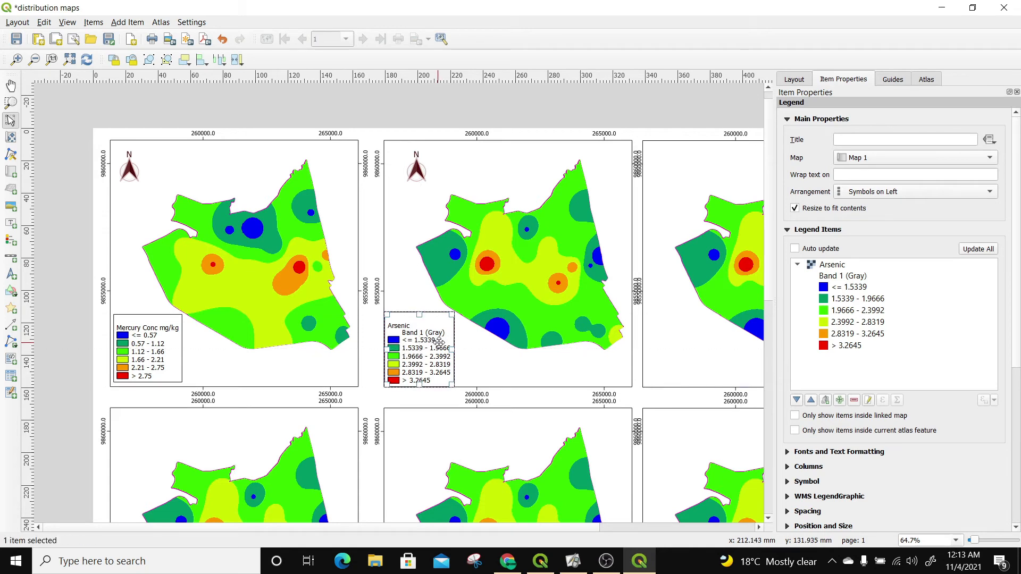
Relabel the legend's Arsenic entry "Arsenic conc mg/kg" and remove its Band 1 (Gray) entry
click(849, 271)
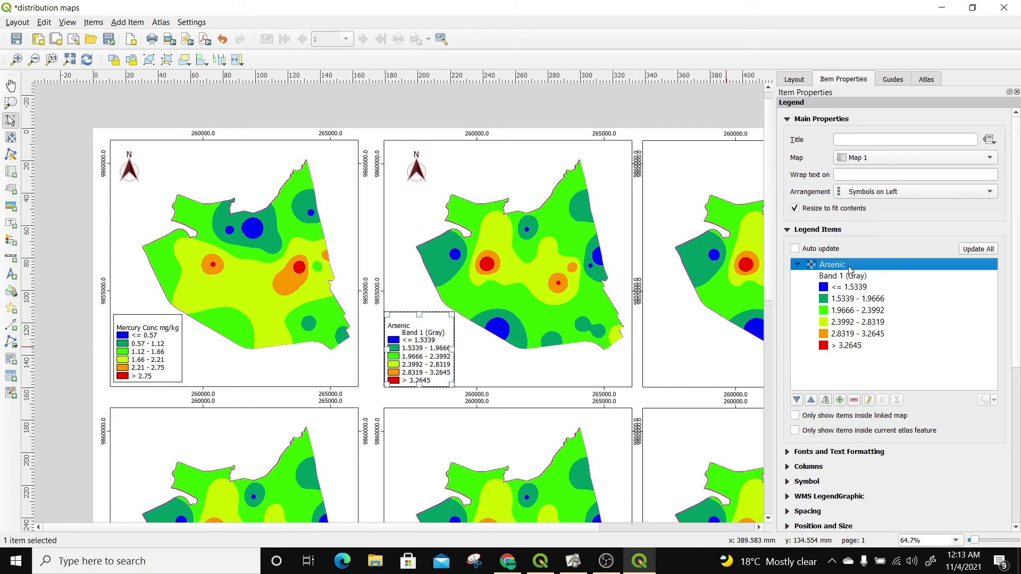
double_click(850, 269)
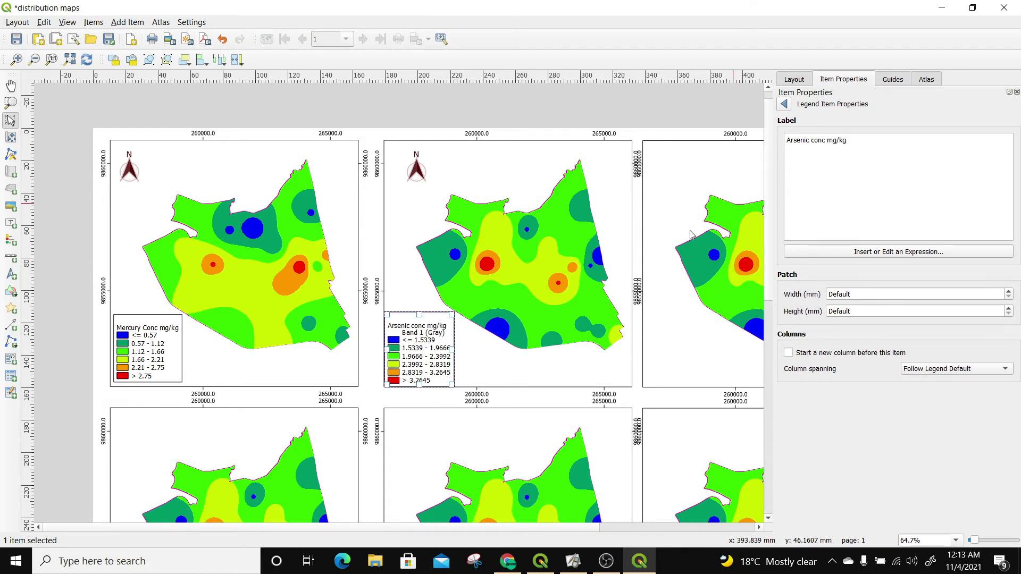
click(463, 366)
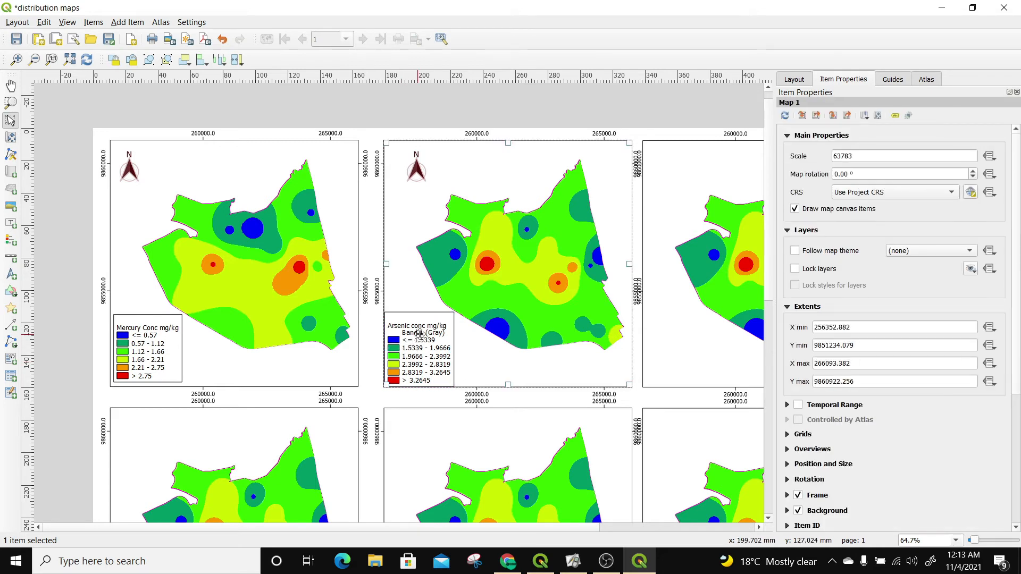
click(419, 334)
click(843, 277)
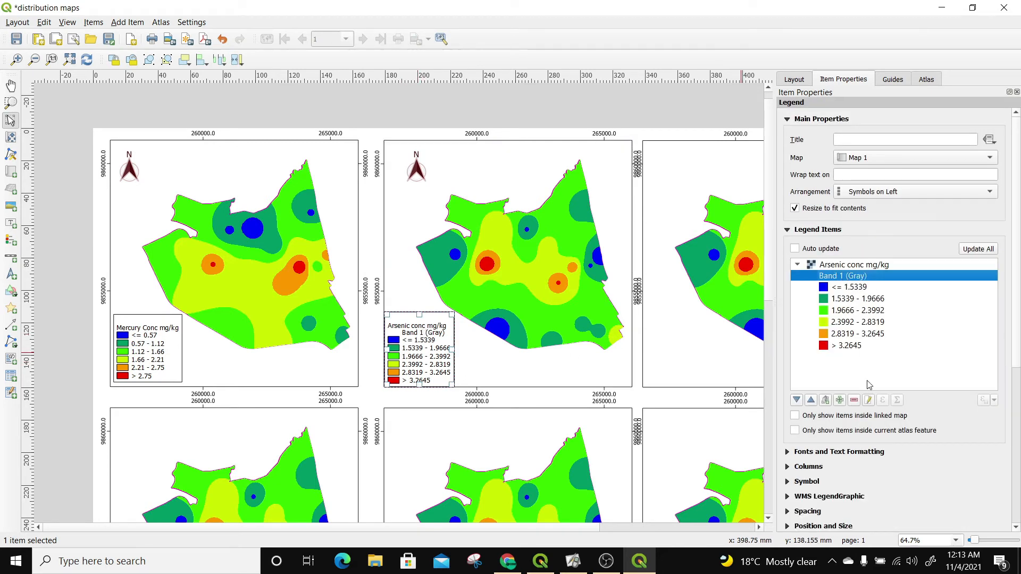
click(854, 400)
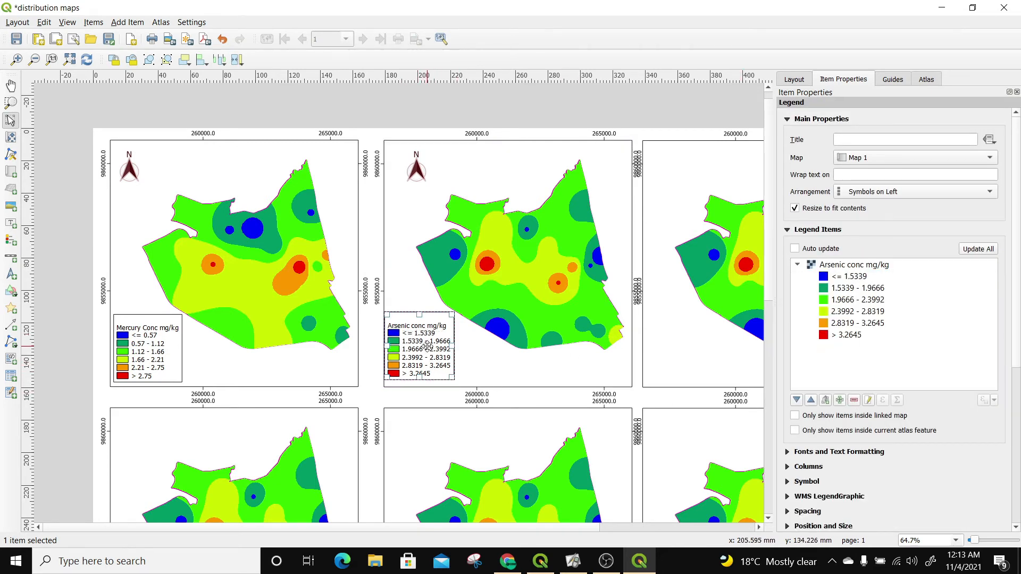
Reposition the Arsenic legend just inside the lower-left corner of its map, and select that map
click(468, 369)
drag(435, 355, 438, 356)
key(Left)
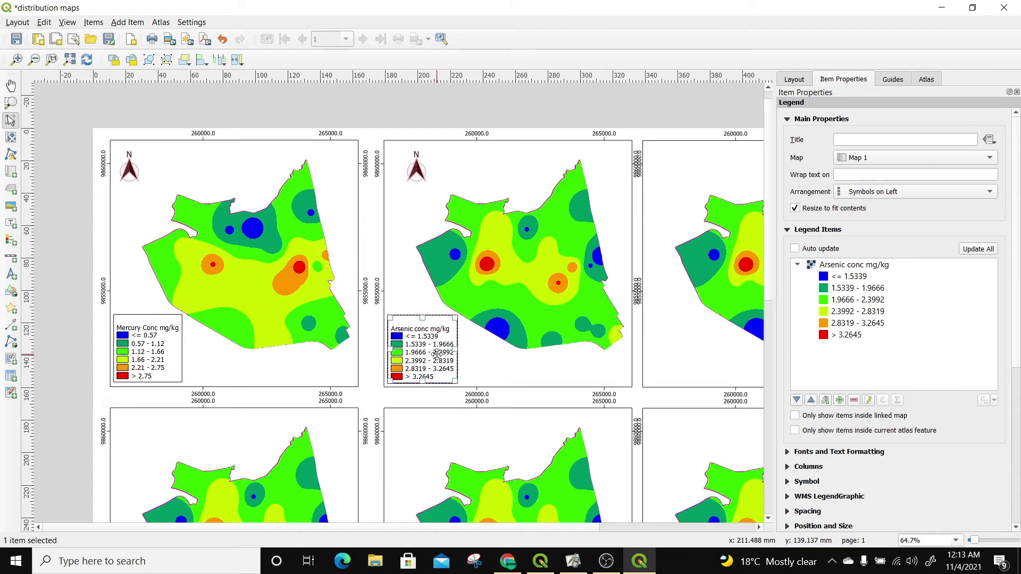
click(473, 361)
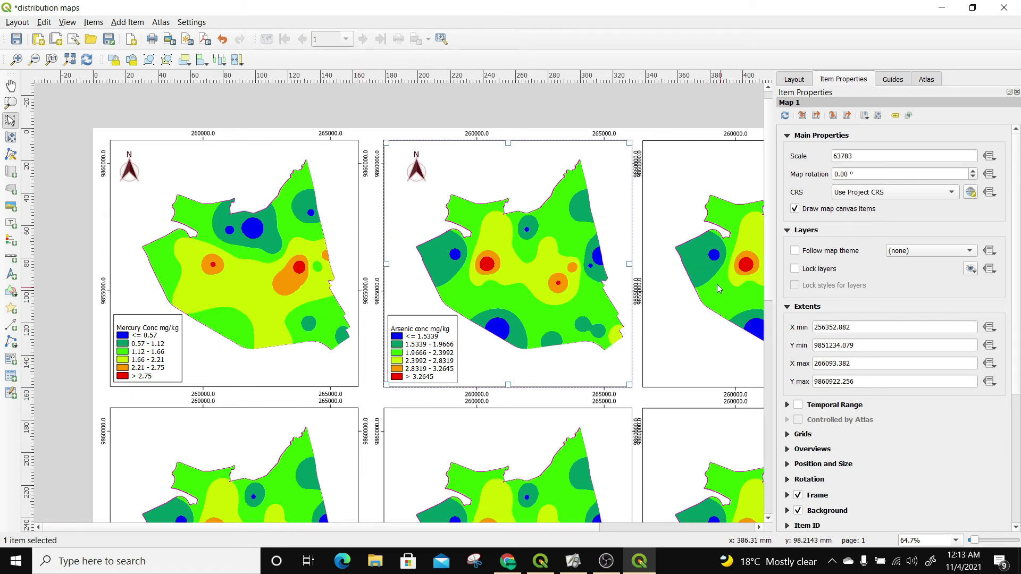
Lock the Arsenic map's layers and the styles of those layers
mouse_move(508, 531)
mouse_down()
mouse_move(599, 538)
mouse_move(503, 526)
mouse_up()
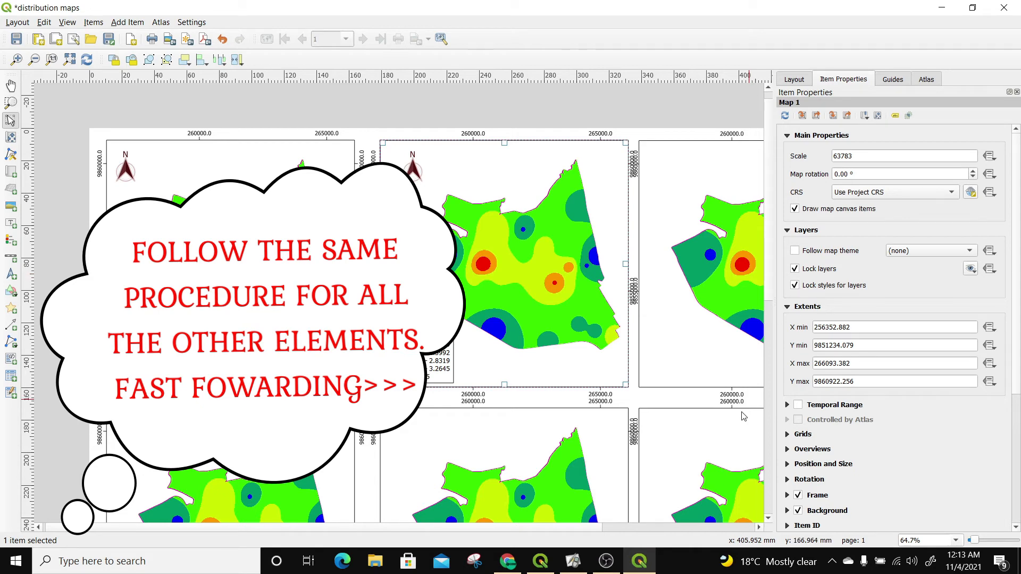
drag(550, 531, 703, 536)
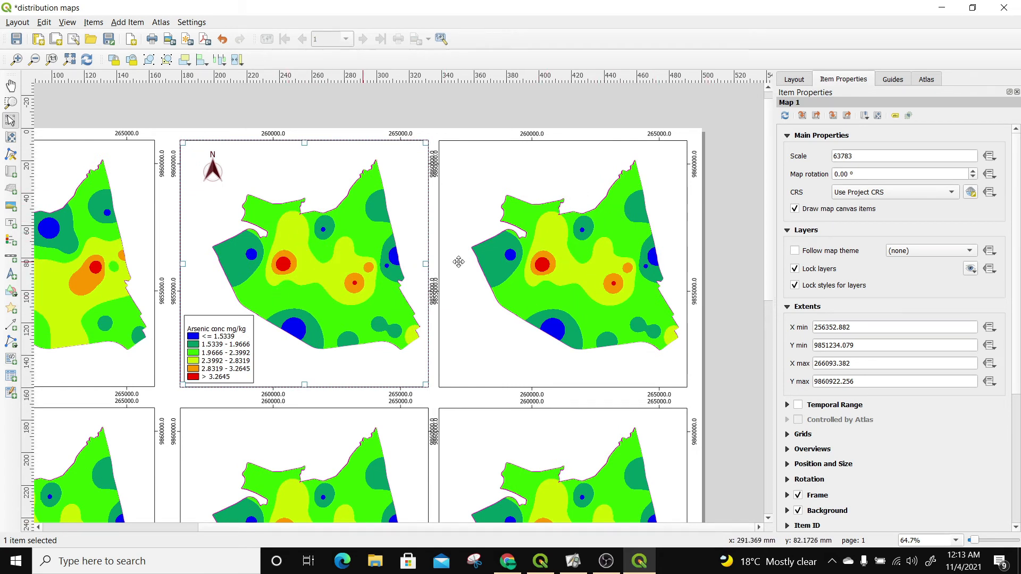
click(540, 561)
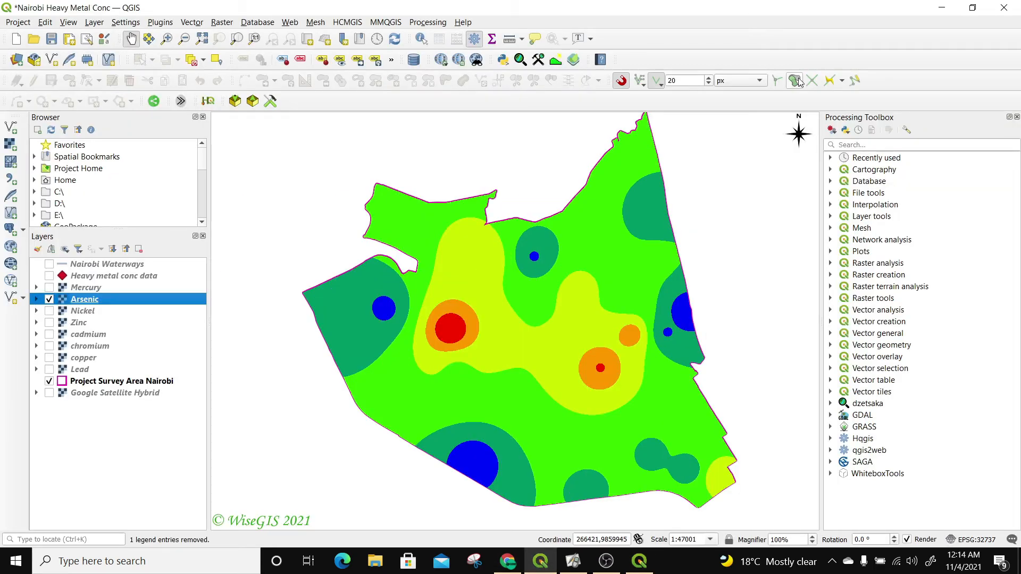
click(942, 8)
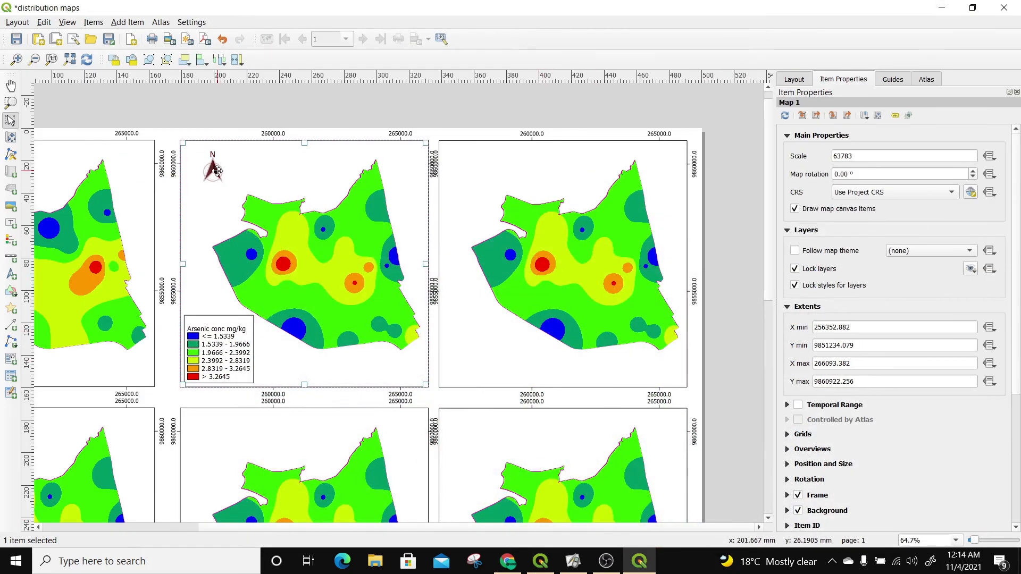
Copy the Arsenic map's north arrow into the upper-left corner of the third first-row map, and shift that map slightly right
right_click(217, 170)
click(239, 203)
right_click(439, 229)
click(453, 276)
drag(645, 226, 649, 225)
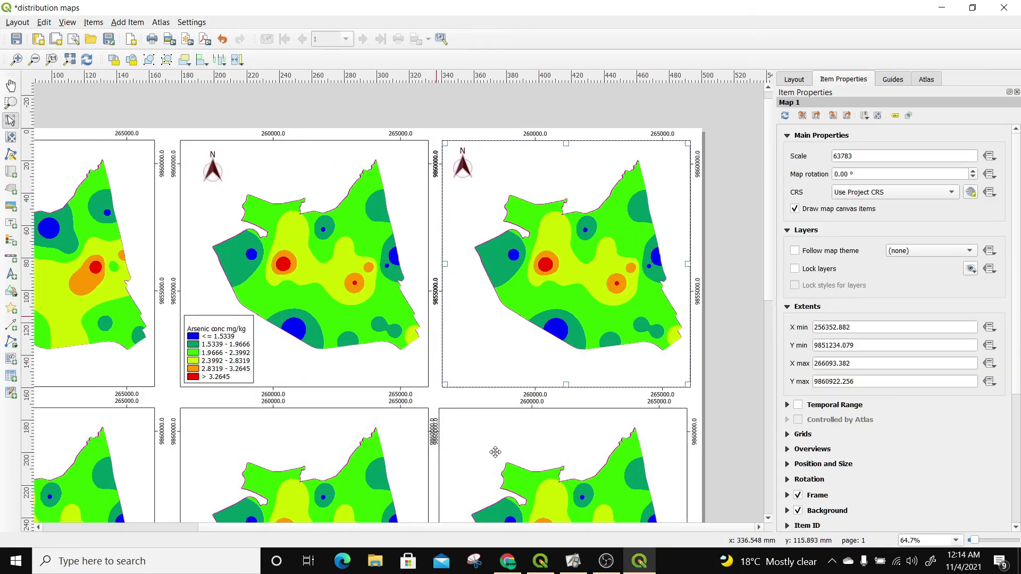
In the main QGIS window, hide the Arsenic layer and display the Nickel layer classified into six color classes
click(540, 561)
click(49, 299)
click(81, 312)
double_click(81, 313)
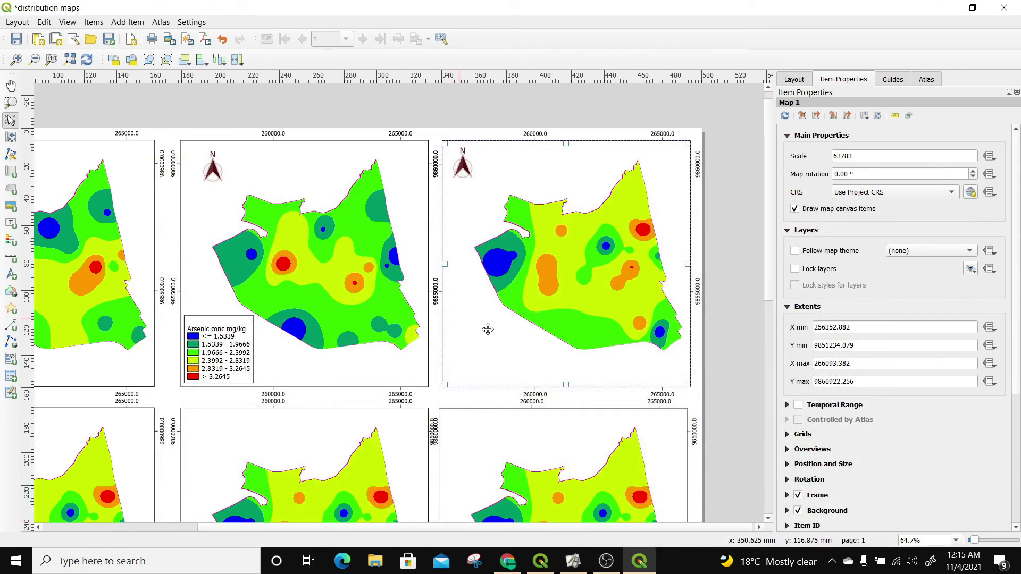
Copy the Arsenic legend and place the copy in the lower-left corner of the Nickel map
right_click(229, 337)
click(250, 374)
right_click(463, 330)
click(478, 353)
Replace the Arsenic entry in the copied legend with the Nickel layer, and remove its Band 1 (Gray) entry
click(840, 401)
click(532, 302)
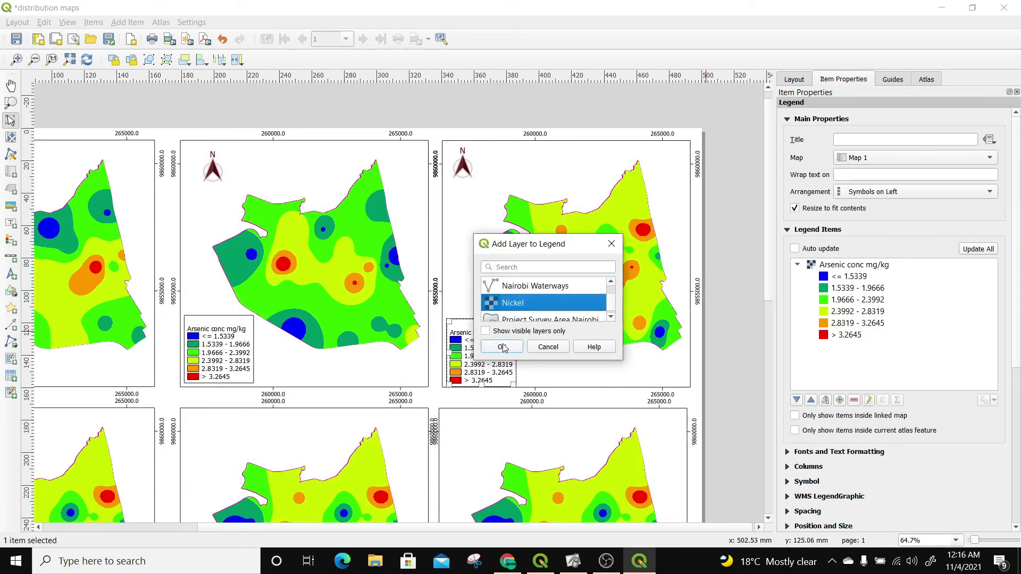
click(502, 346)
click(853, 265)
click(854, 400)
click(853, 276)
click(854, 400)
Relabel the legend entry "Nickel conc mg/kg" and nudge the legend into the lower-left corner of its map
double_click(847, 265)
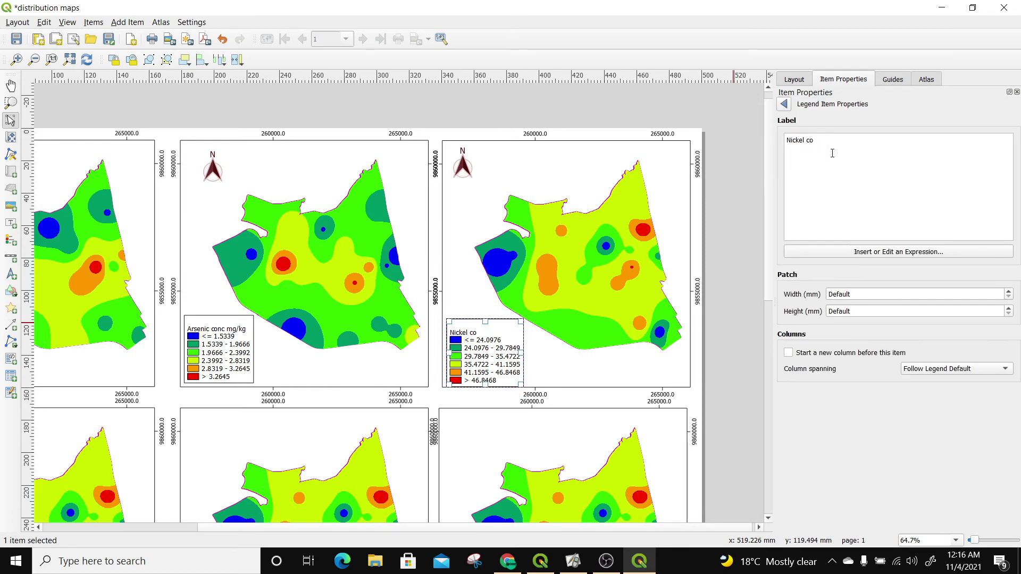
text(g)
click(511, 365)
key(Left)
key(Left)
key(Up)
click(608, 364)
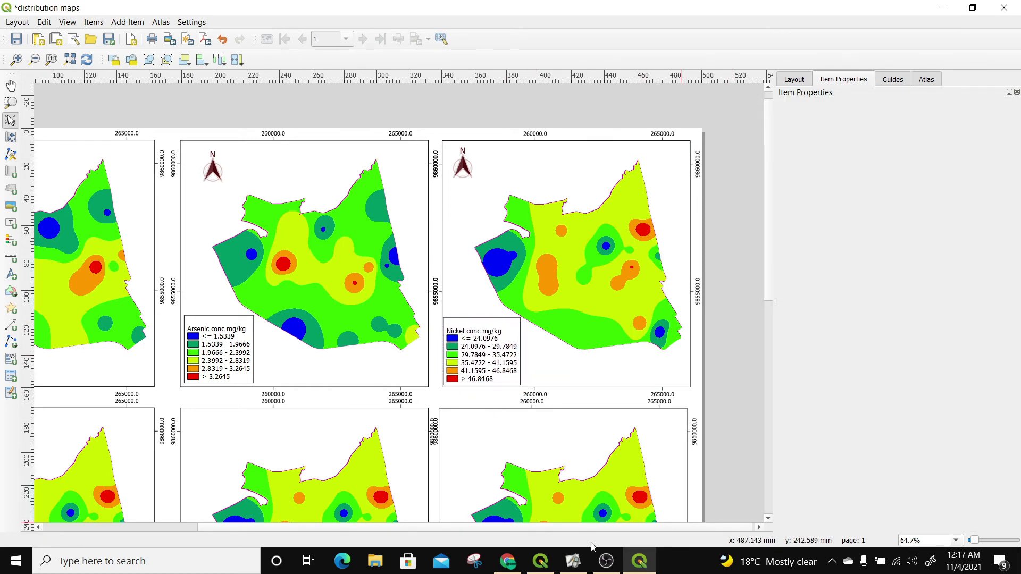
Lock the Nickel map's layers and styles, and select the first map in the second row
drag(565, 527, 525, 530)
scroll(525, 530, right, 1)
drag(438, 528, 308, 528)
drag(768, 225, 768, 333)
click(695, 122)
click(751, 120)
click(202, 286)
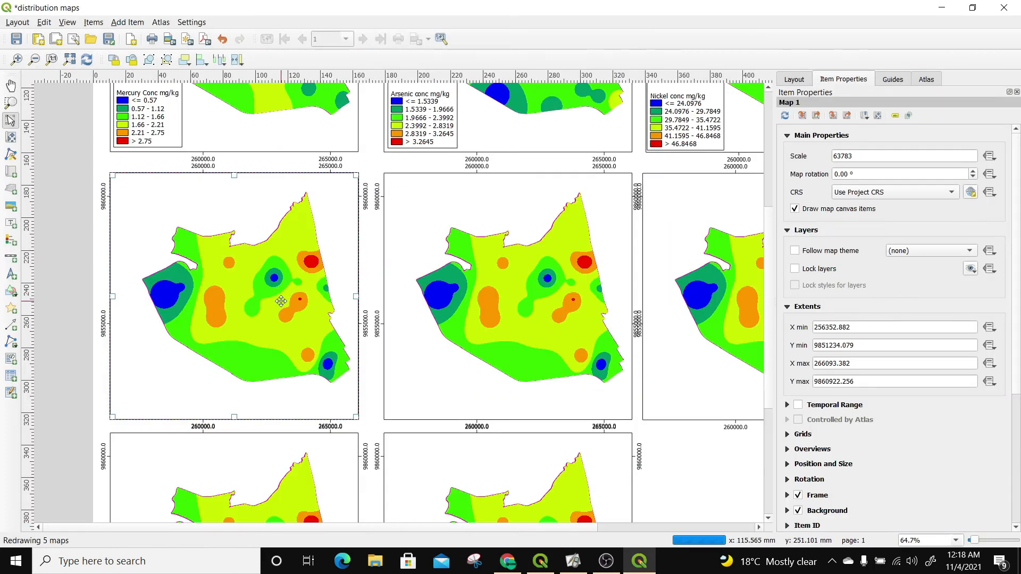
Copy the Mercury legend and place the copy in the lower-left corner of the first second-row map
click(168, 117)
key(ctrl+c)
click(102, 291)
key(ctrl+v)
drag(143, 345, 148, 367)
Replace the Mercury entry in the copied legend with the Zinc layer, and remove its Band 1 (Gray) entry
click(853, 269)
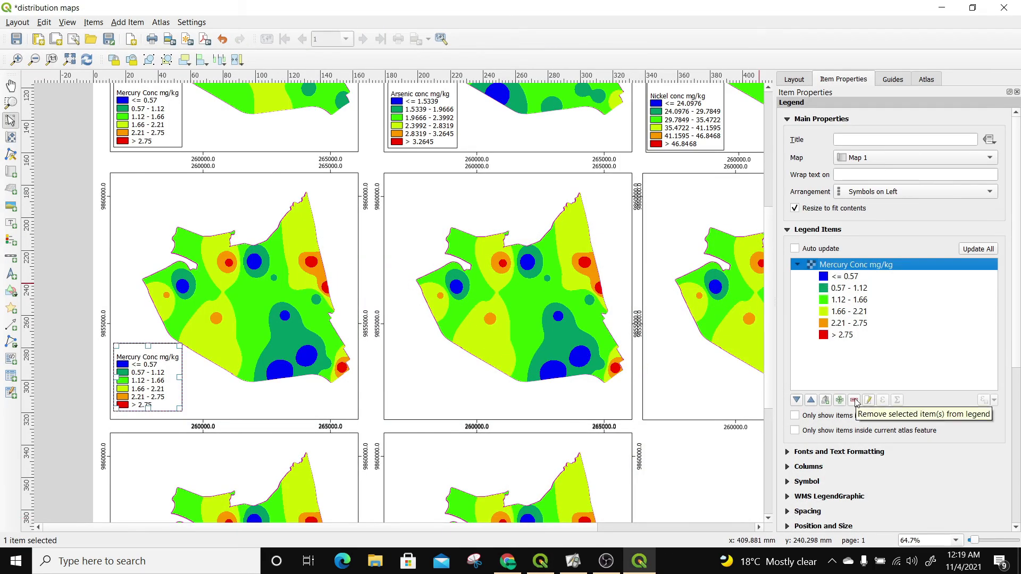
click(840, 401)
scroll(523, 303, down, 5)
click(512, 315)
click(502, 347)
click(854, 401)
click(843, 276)
click(854, 400)
Relabel the legend entry "Zinc conc mg/kg" and adjust the legend's position in the Zinc map's lower-left corner
double_click(827, 265)
click(807, 142)
text(coc)
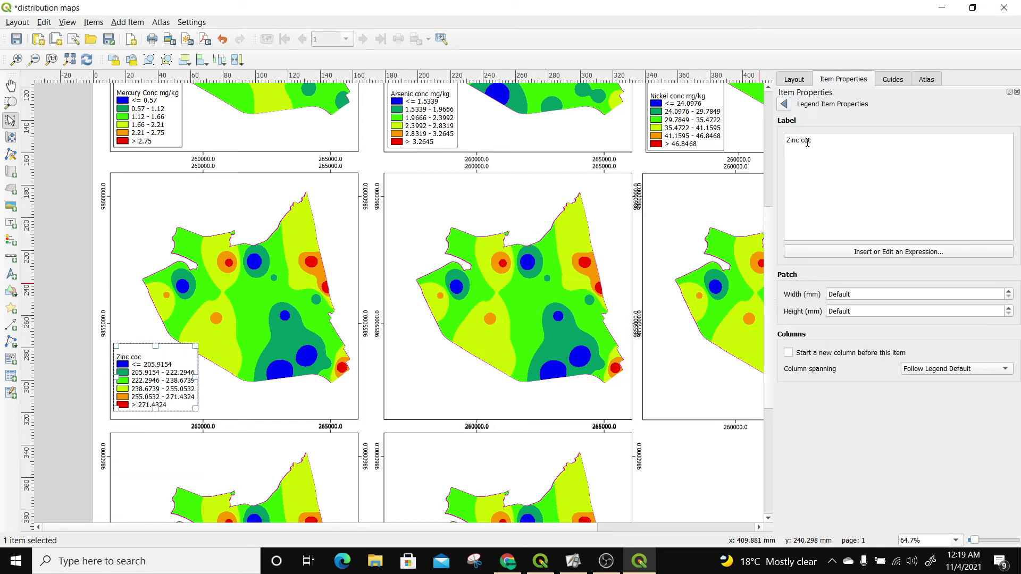
click(784, 105)
drag(147, 371, 177, 381)
click(234, 391)
drag(175, 379, 174, 380)
Shift the Zinc map's content slightly upward within its frame
click(238, 354)
click(11, 137)
drag(213, 283, 211, 275)
drag(769, 219, 770, 179)
Copy the Mercury map's north arrow and place a copy in the upper-left corner of each second-row map
click(11, 121)
click(129, 132)
key(ctrl+c)
key(ctrl+v)
key(ctrl+v)
key(ctrl+v)
drag(65, 325, 403, 397)
drag(77, 274, 128, 399)
drag(74, 225, 664, 401)
Paste two more north arrows and place them in the upper-left corners of the two third-row maps
right_click(64, 216)
click(85, 253)
scroll(479, 341, down, 1)
drag(185, 186, 357, 394)
right_click(170, 378)
click(192, 416)
click(359, 393)
click(357, 393)
drag(515, 320, 517, 320)
Shorten the Zinc legend's values to one decimal place, and lock the Zinc map's layers and styles
click(325, 186)
click(532, 415)
click(274, 428)
click(534, 333)
click(296, 320)
click(248, 388)
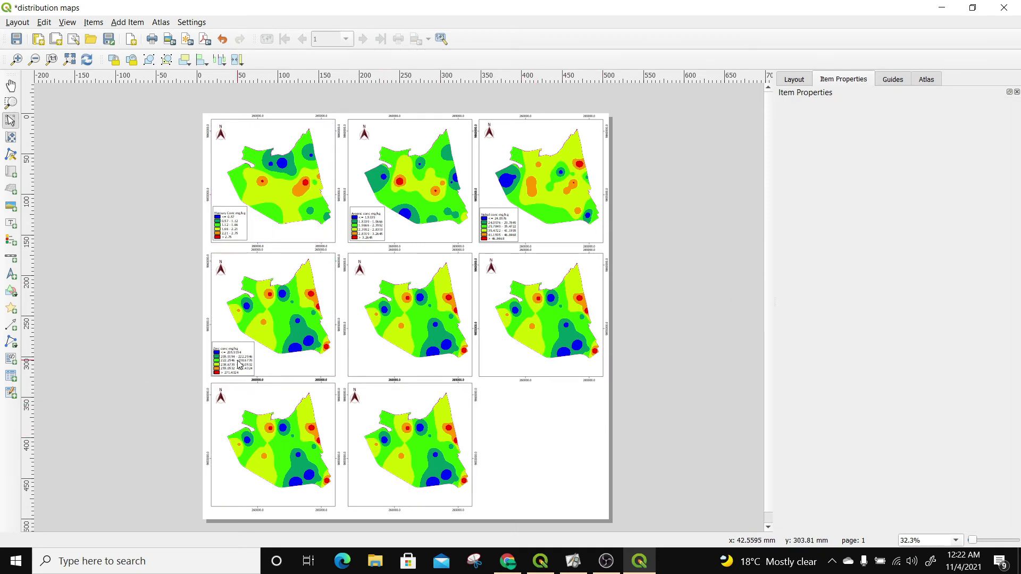
click(240, 366)
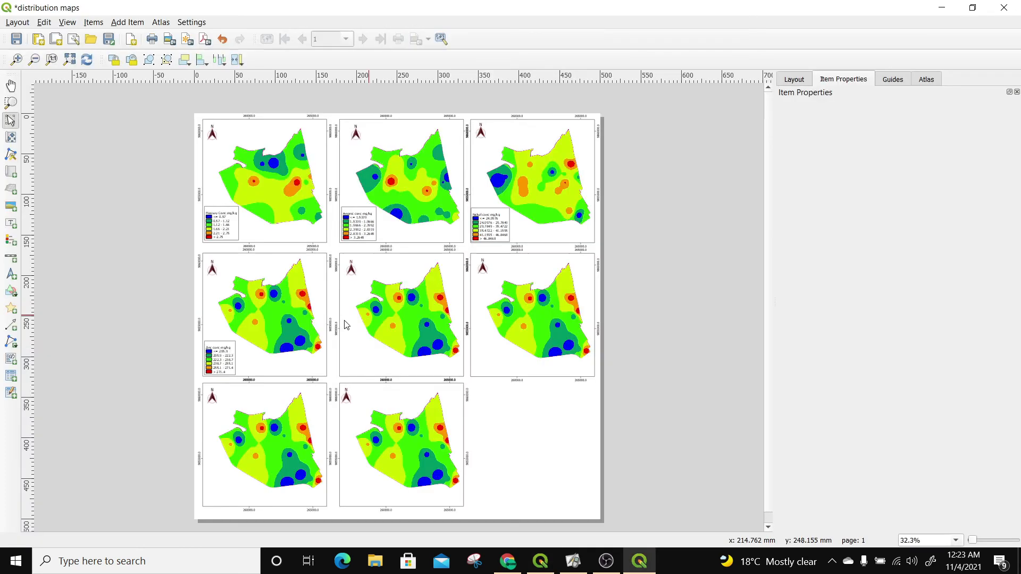
click(345, 325)
click(87, 60)
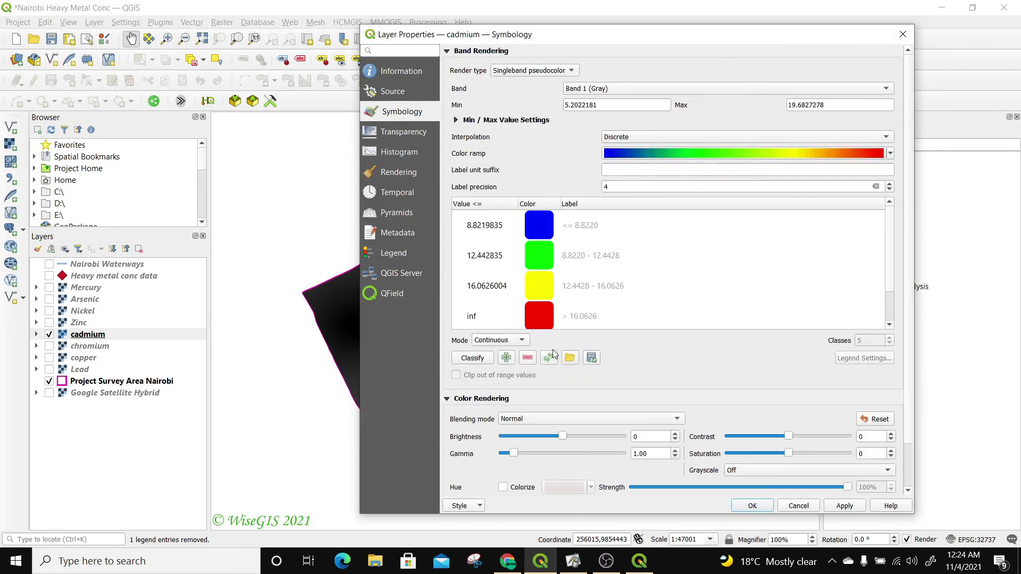
Classify the cadmium layer with discrete interpolation into six equal-interval classes, using a label precision of 2
click(890, 190)
click(890, 190)
click(890, 183)
click(473, 357)
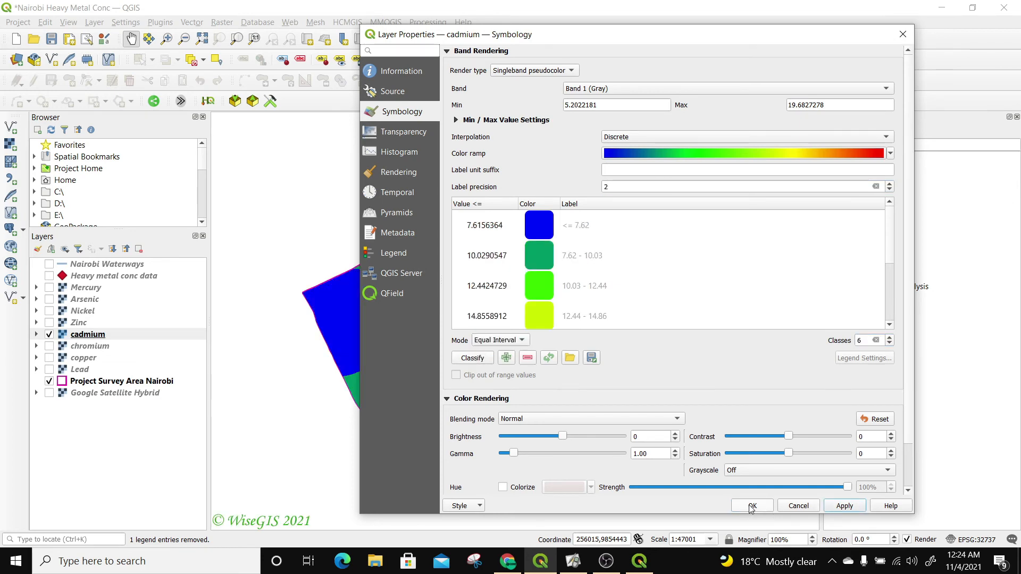
click(752, 505)
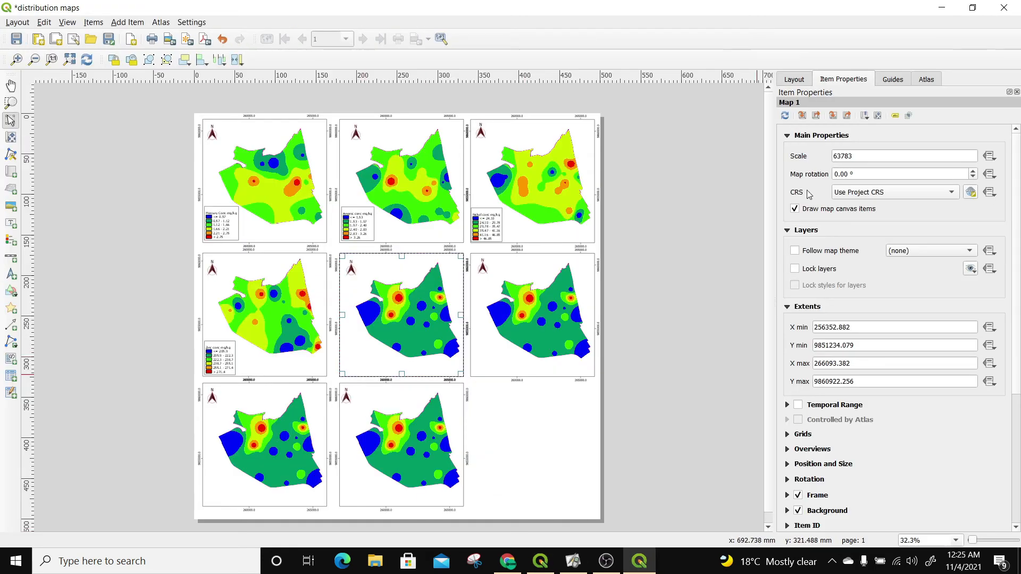
Paste a copy of the Zinc legend and place it in the lower-left corner of the cadmium map
right_click(141, 353)
click(160, 395)
drag(177, 368, 377, 351)
Replace the Zinc entry in the copied legend with the cadmium layer
click(840, 400)
click(543, 302)
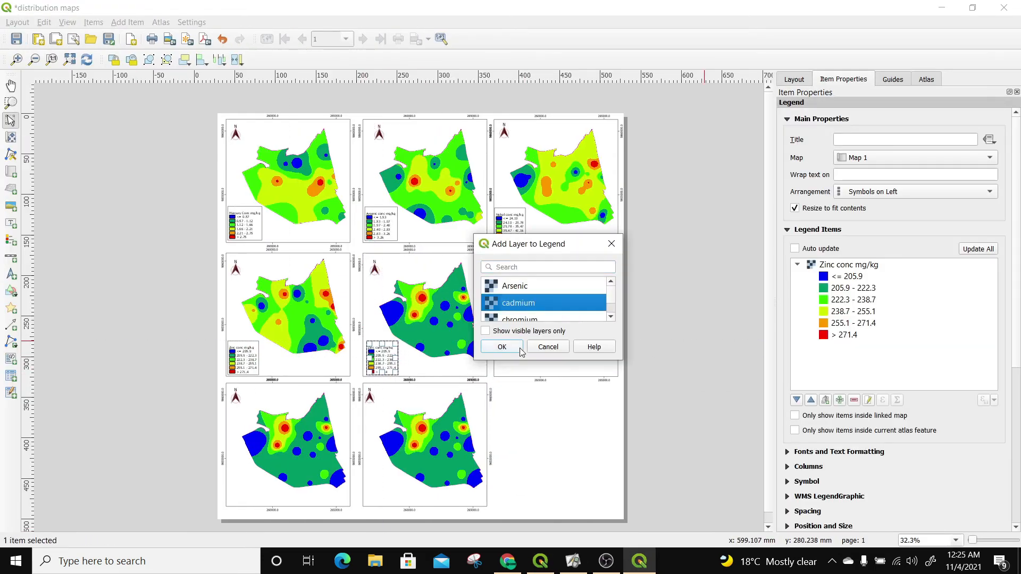
click(502, 347)
click(848, 265)
click(854, 400)
Remove the cadmium legend's Band 1 (Gray) entry and relabel its layer entry "cadmium conc mg/kg"
click(374, 358)
scroll(374, 357, up, 2)
double_click(851, 266)
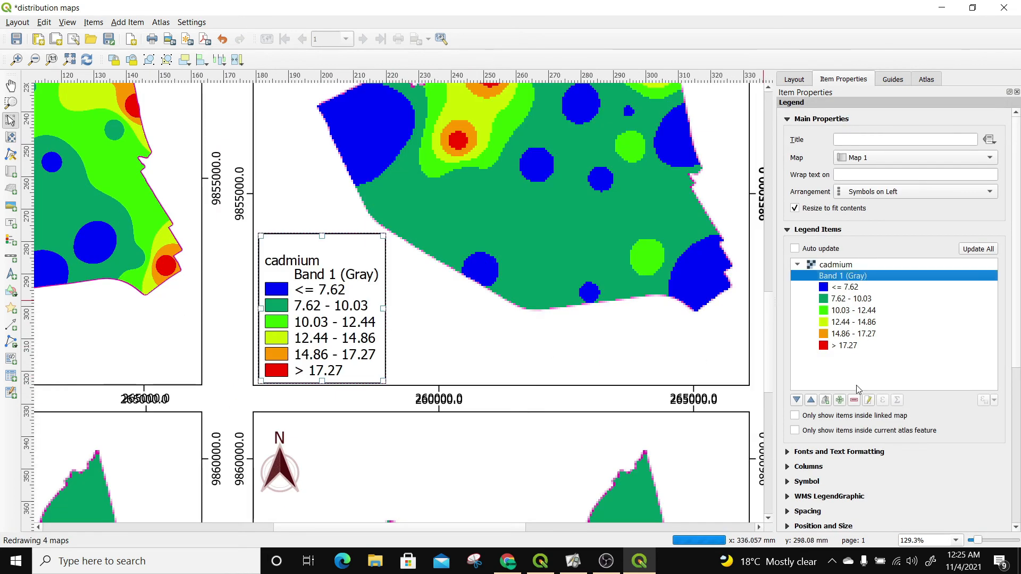
text(/kg)
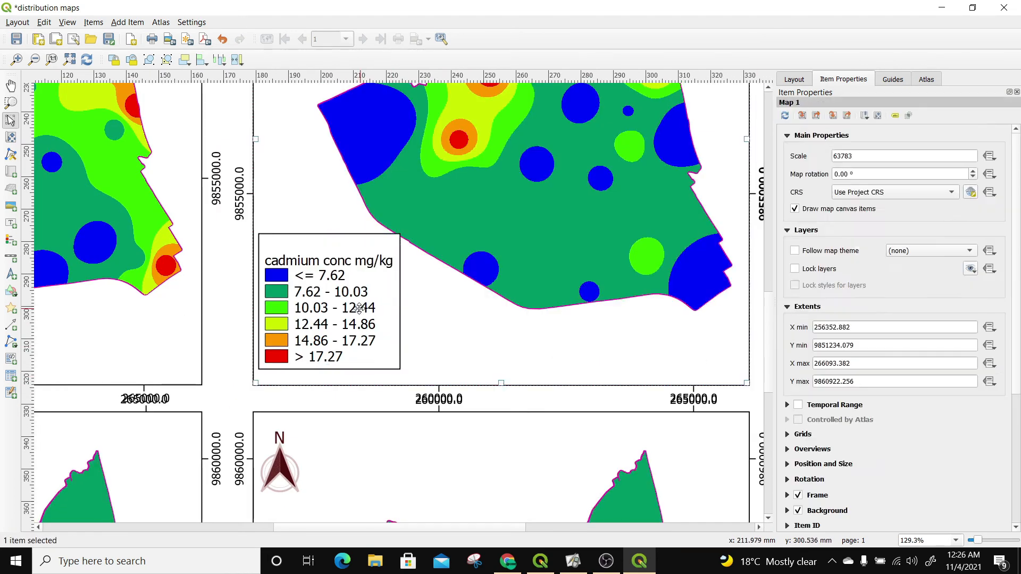
Lock the cadmium map's layers and styles, and show chromium instead of cadmium in the main QGIS window
scroll(422, 326, down, 2)
click(422, 326)
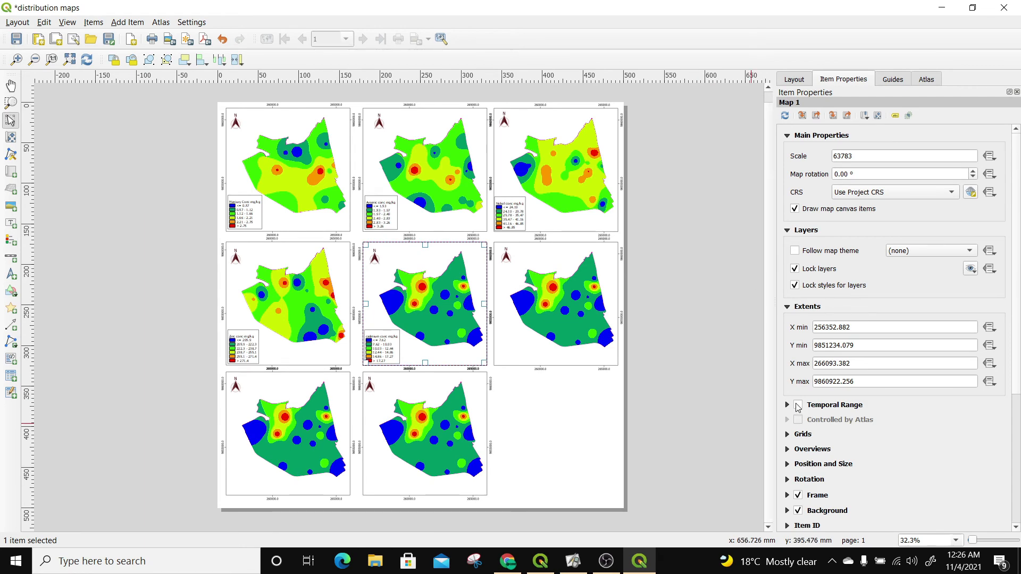
click(540, 561)
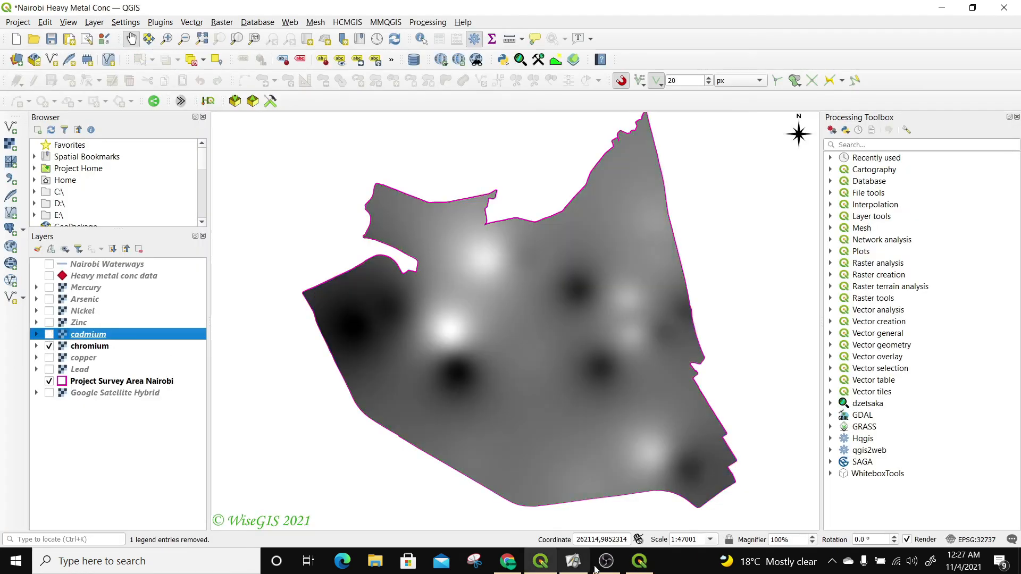
Style the chromium layer as singleband pseudocolor with discrete interpolation, label precision 1, and six equal-interval classes
click(535, 70)
click(532, 81)
click(816, 136)
click(816, 126)
click(500, 341)
click(500, 351)
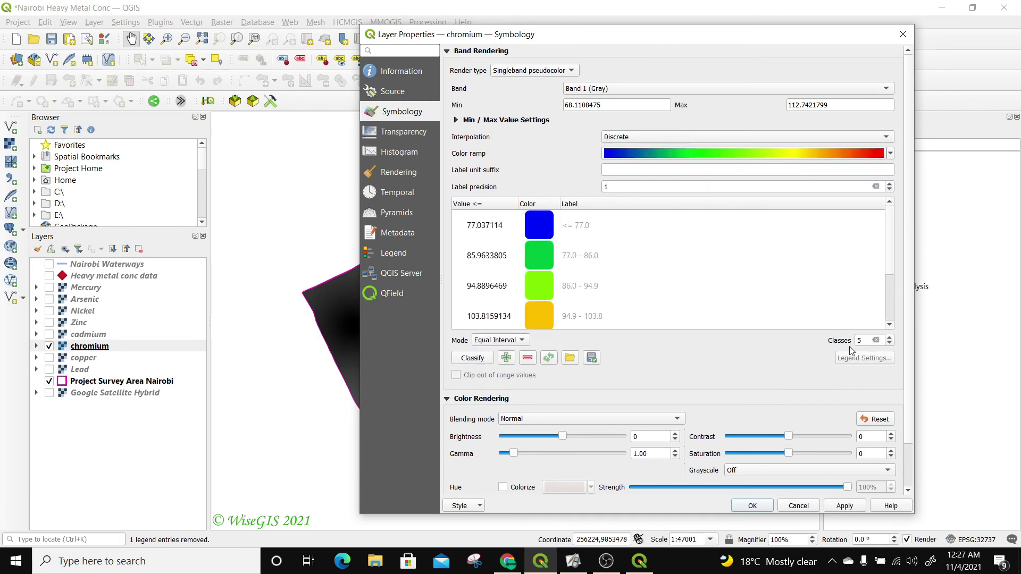
click(753, 506)
Refresh the print layout, and place a copy of the cadmium legend in the lower-left corner of the chromium map
click(639, 561)
click(87, 59)
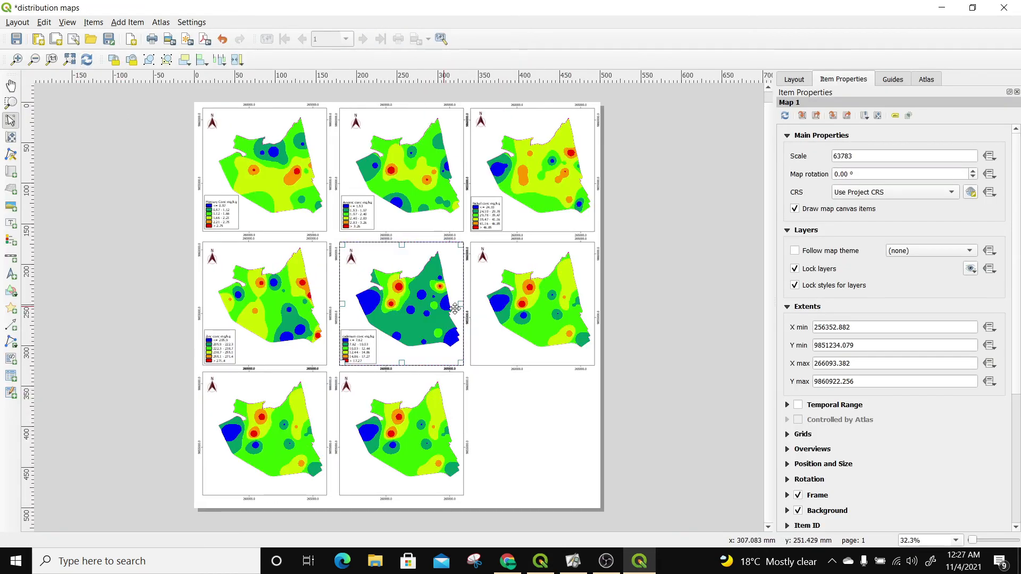
click(358, 346)
key(ctrl+c)
key(ctrl+v)
drag(620, 327, 545, 376)
scroll(444, 389, up, 2)
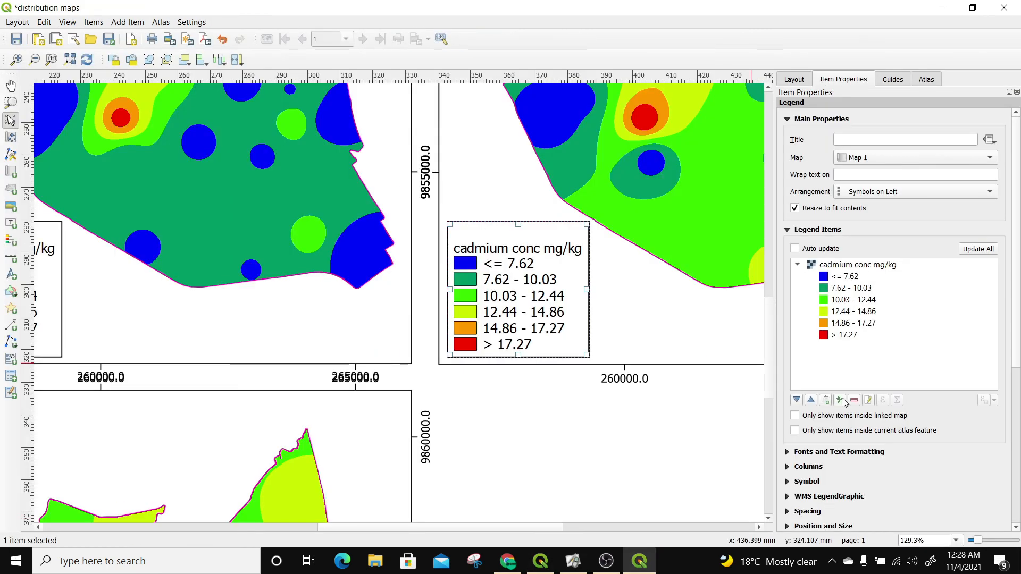
Replace the cadmium entry in the copied legend with the chromium layer, and relabel it "chromium conc mg/kg"
click(840, 400)
click(518, 303)
click(502, 346)
double_click(846, 266)
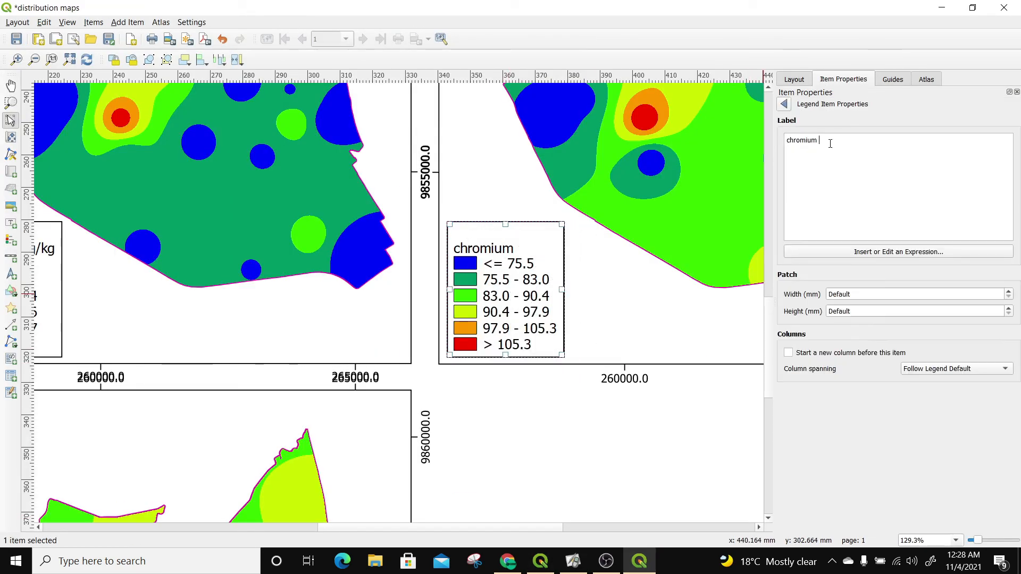
text(conc mg/kg)
scroll(424, 415, down, 2)
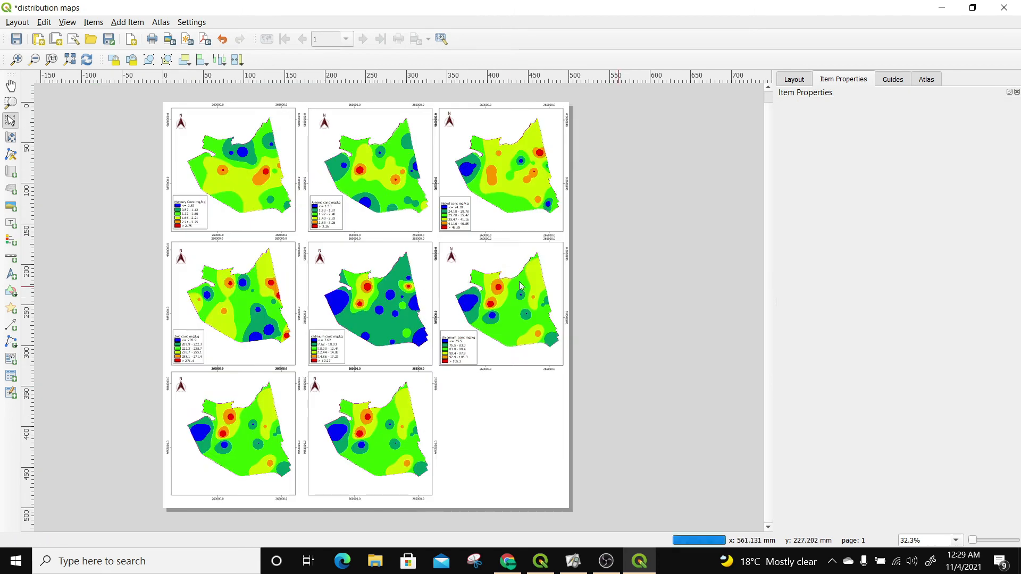
Lock the chromium map's layers and styles, and show copper instead of chromium in the main QGIS window
click(424, 415)
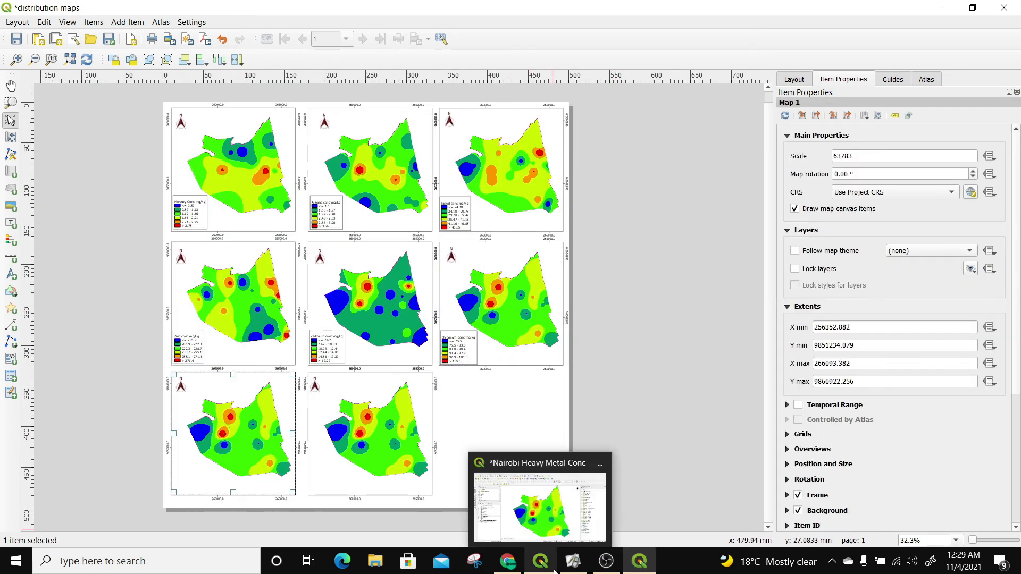
click(540, 561)
click(49, 357)
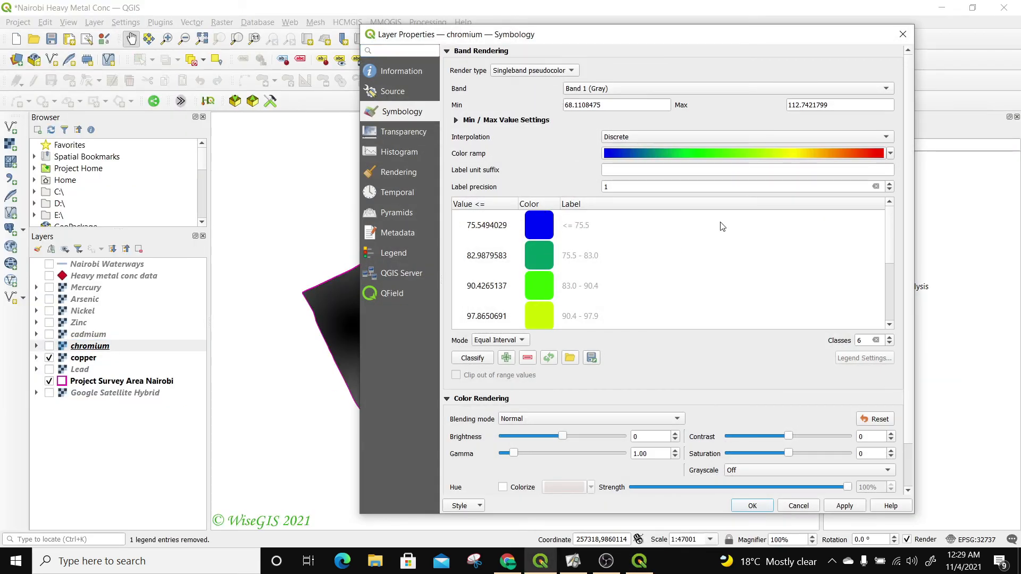
Style the copper layer as singleband pseudocolor with discrete interpolation, label precision 1, and six equal-interval classes
click(82, 360)
double_click(83, 360)
click(539, 90)
click(534, 102)
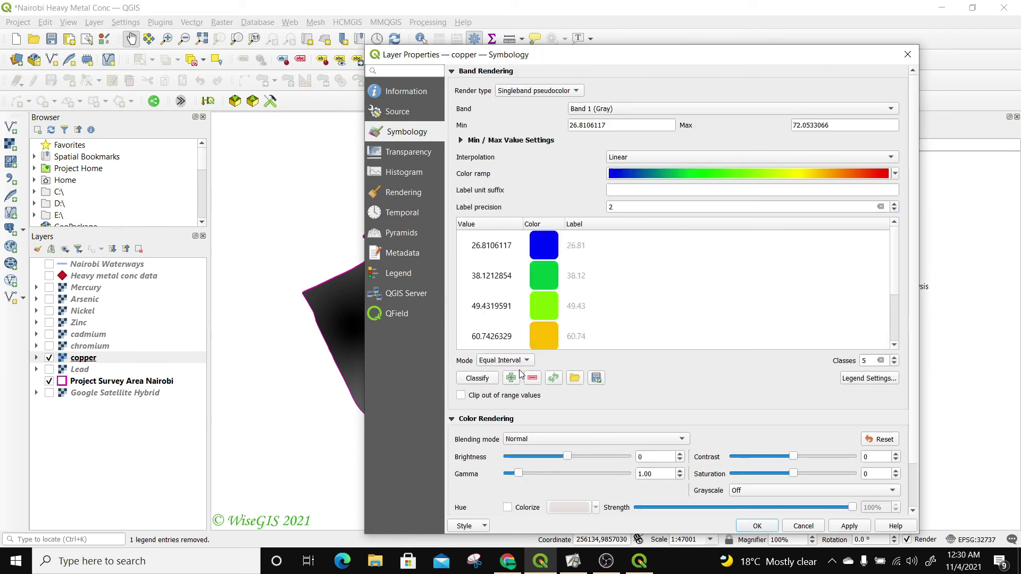
click(758, 526)
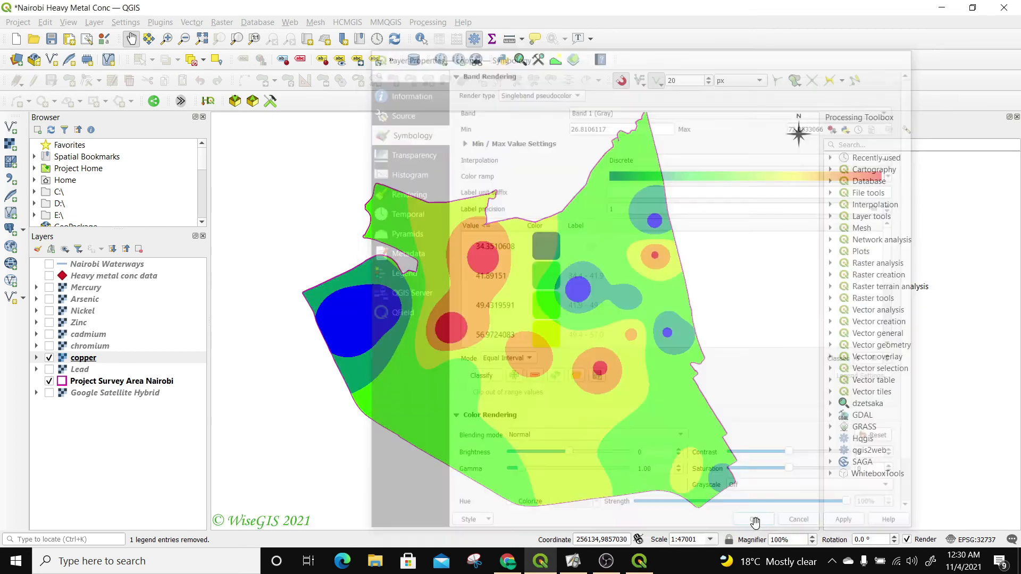
Paste a copy of the Zinc legend into the lower-left corner of the first third-row map in the print layout
click(639, 561)
right_click(143, 391)
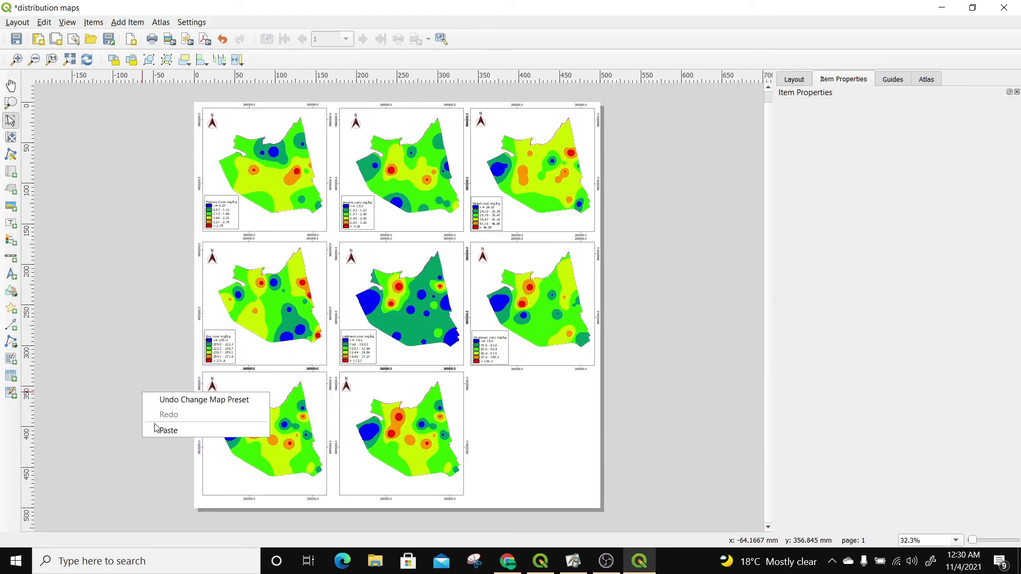
click(154, 430)
scroll(392, 313, down, 5)
scroll(392, 313, up, 10)
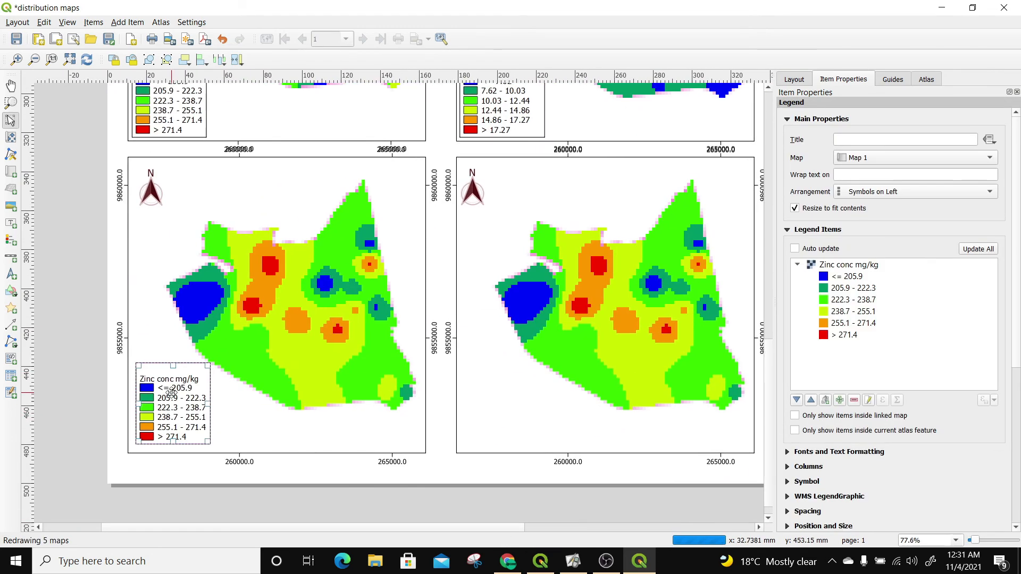
Replace the Zinc entry in the pasted legend with the copper layer, and relabel it "copper conc mg/kg"
click(978, 249)
double_click(851, 266)
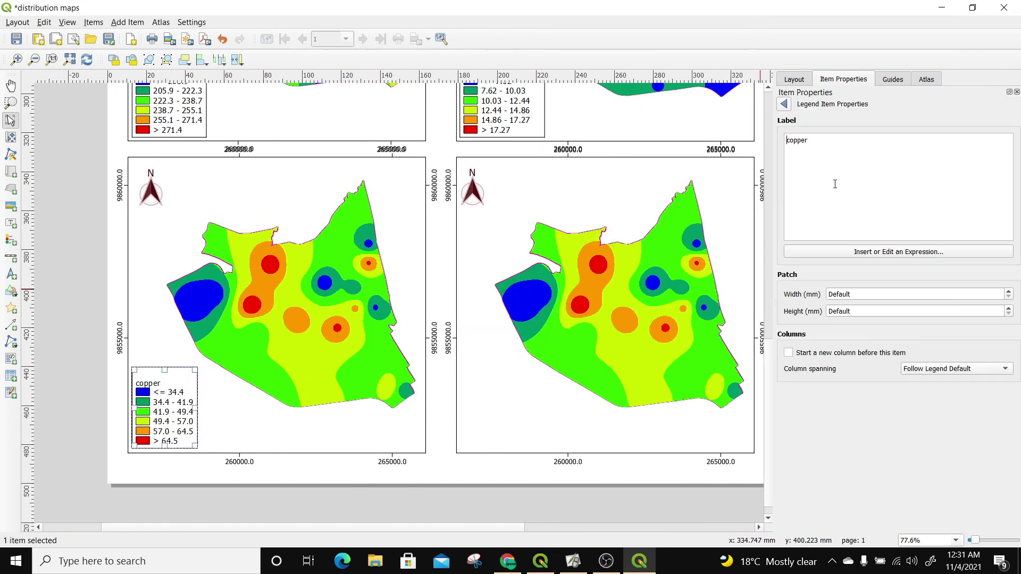
text(mg/kg)
Lock the copper map's layers and the styles of those layers
click(399, 296)
click(474, 188)
click(399, 297)
click(795, 286)
scroll(584, 330, down, 4)
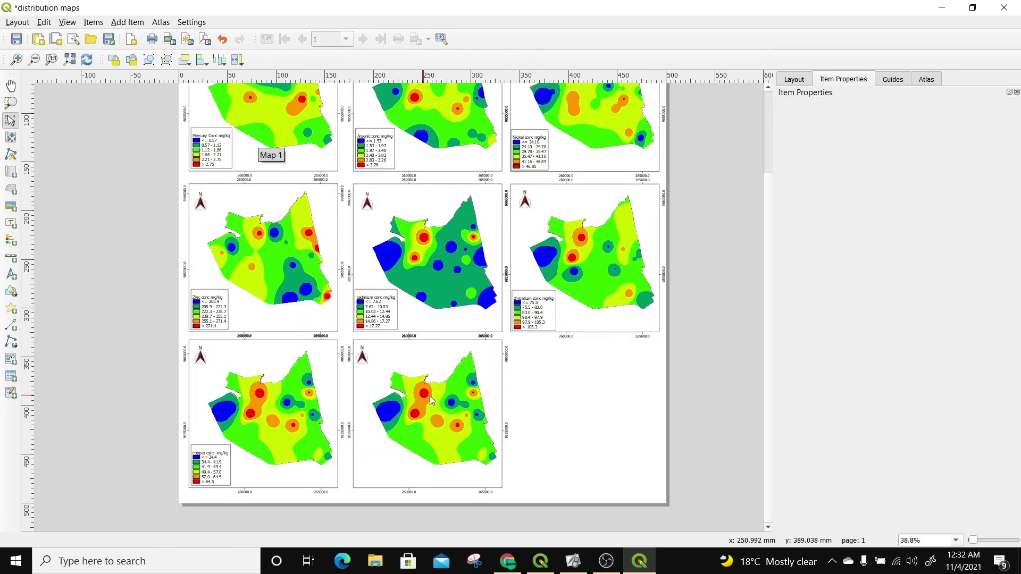
Show the Lead layer and style it as singleband pseudocolor with discrete interpolation, label precision 1, and six equal-interval classes
click(420, 383)
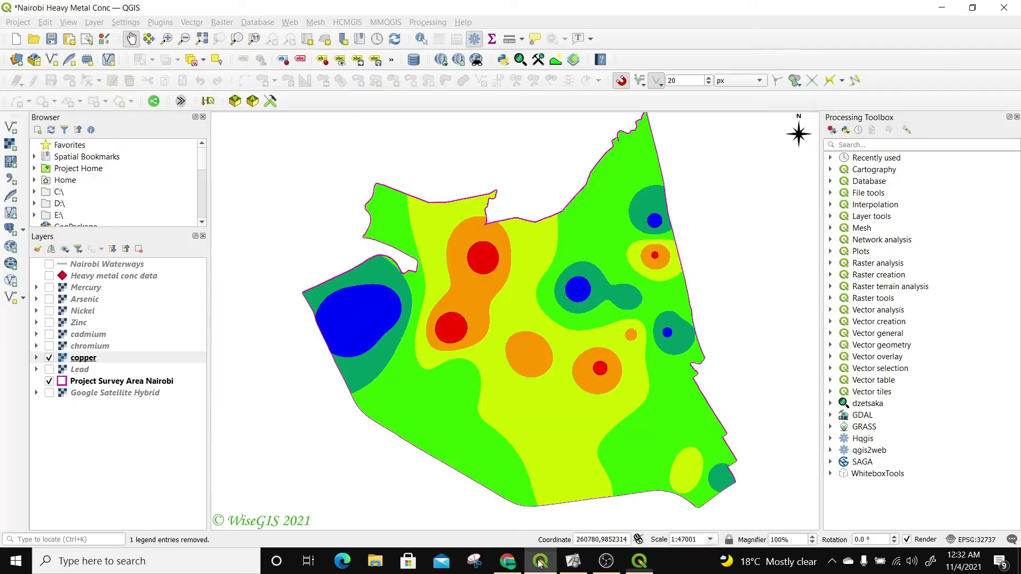
click(83, 372)
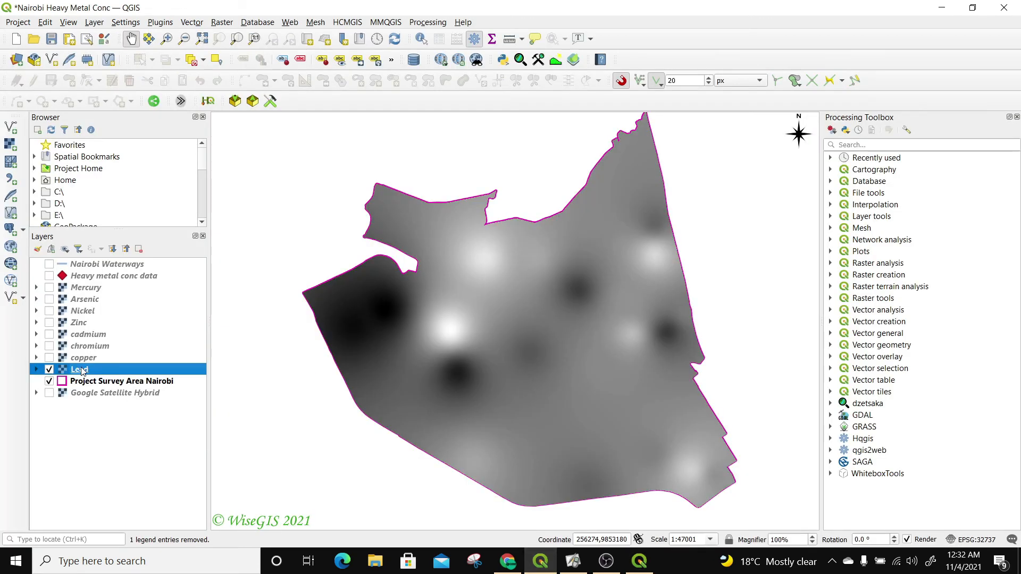
double_click(81, 370)
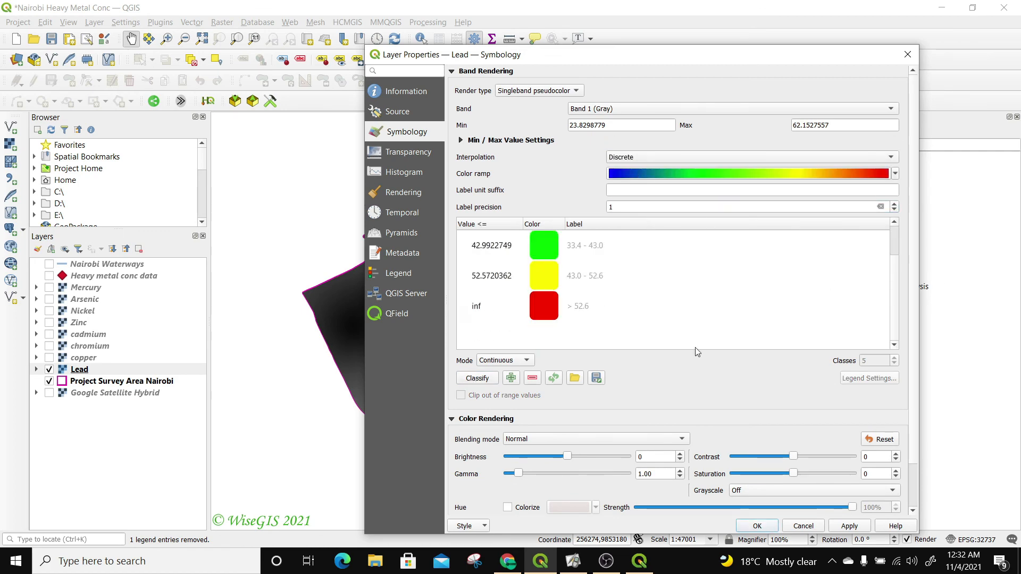
click(505, 360)
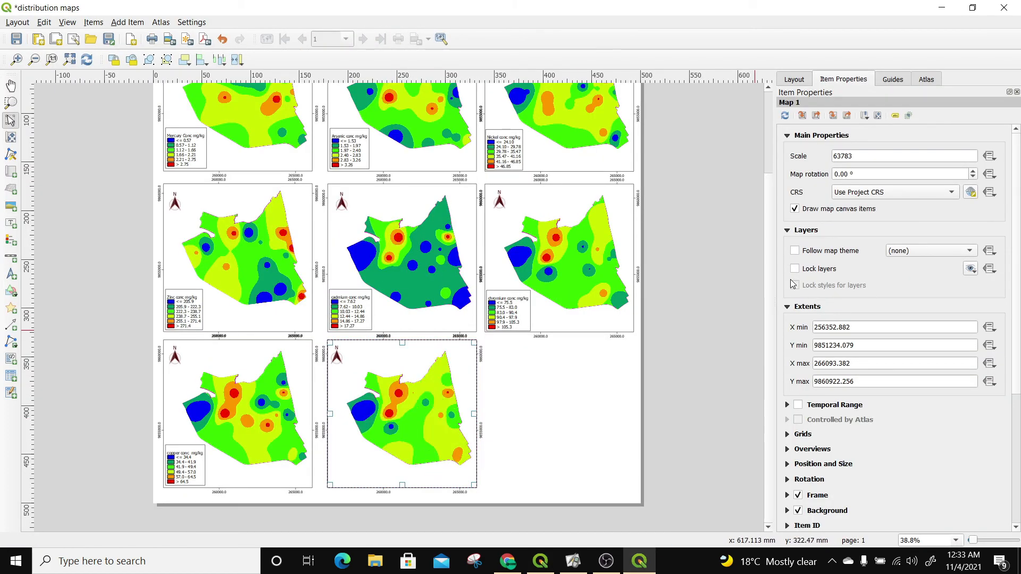
Place a copy of an existing legend in the lower-left corner of the second third-row map in the print layout
right_click(113, 379)
click(126, 414)
drag(120, 334, 349, 463)
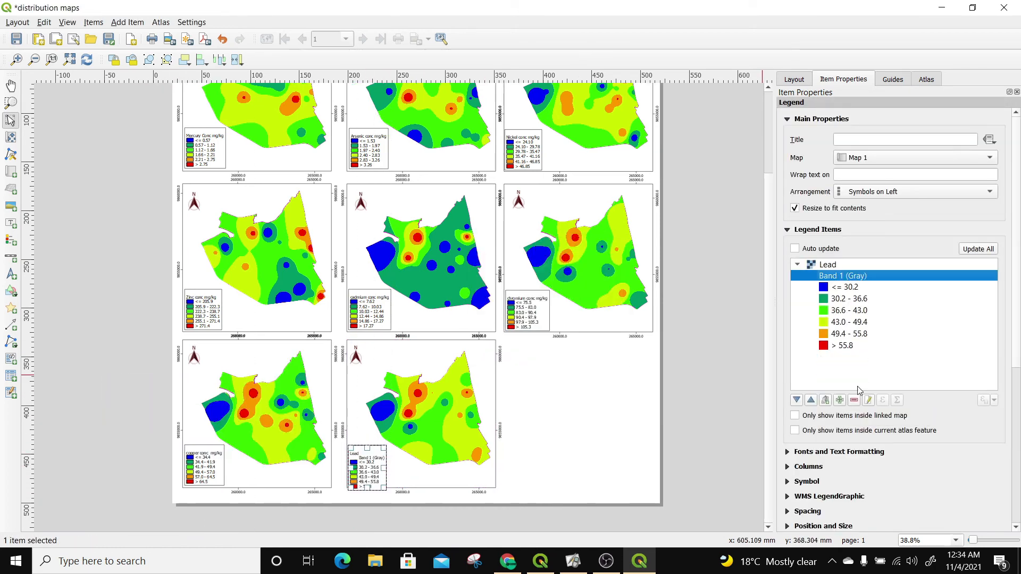
Use the Lead layer as the copied legend's entry and relabel it "Lead conc mg/kg"
click(869, 400)
text(conc mg/kg)
click(461, 415)
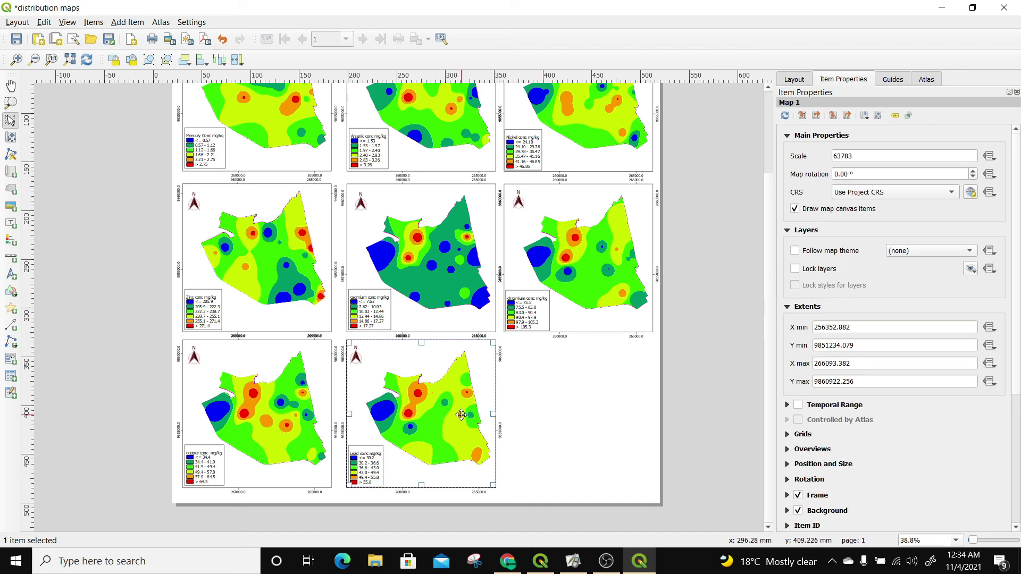
click(524, 150)
click(526, 311)
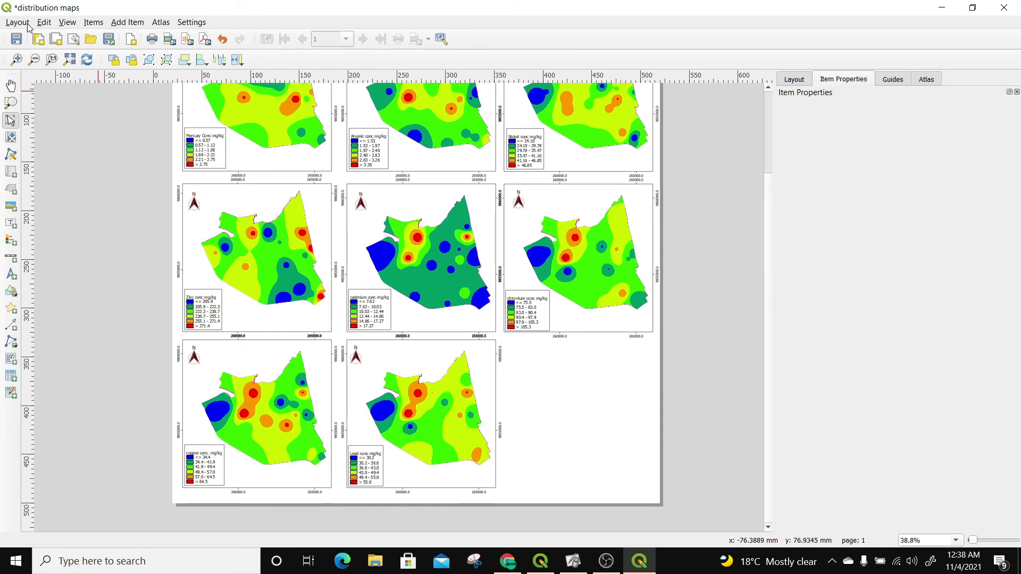
Add a stepped-line scale bar in kilometers for Map 1 in the empty space beside the Lead map
click(121, 23)
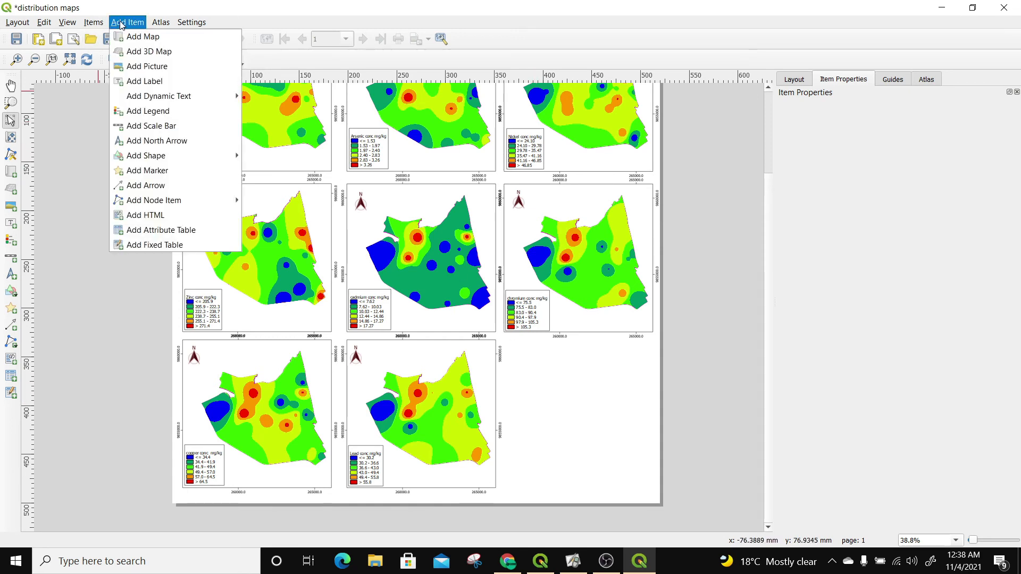
mouse_move(144, 98)
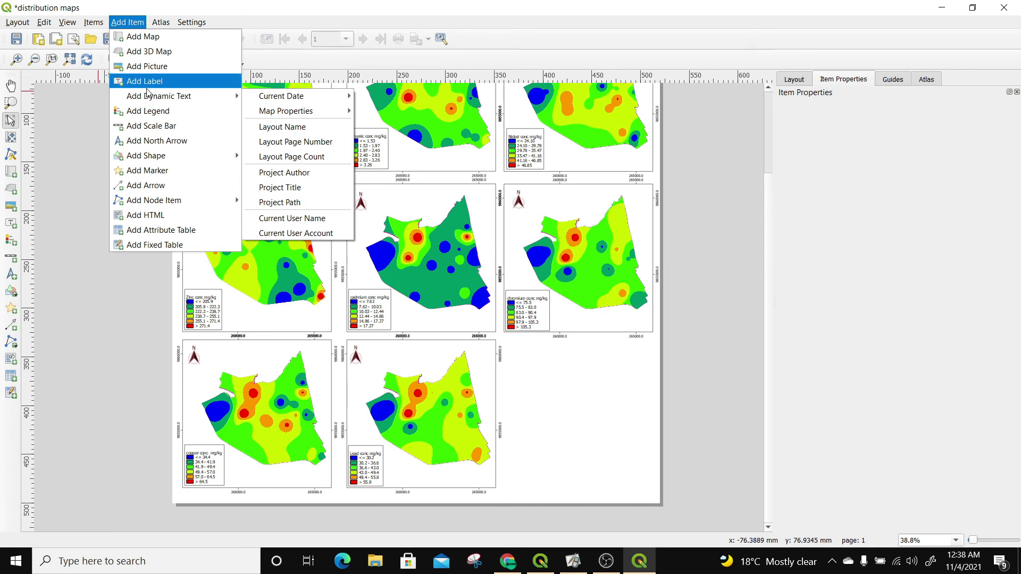
click(152, 126)
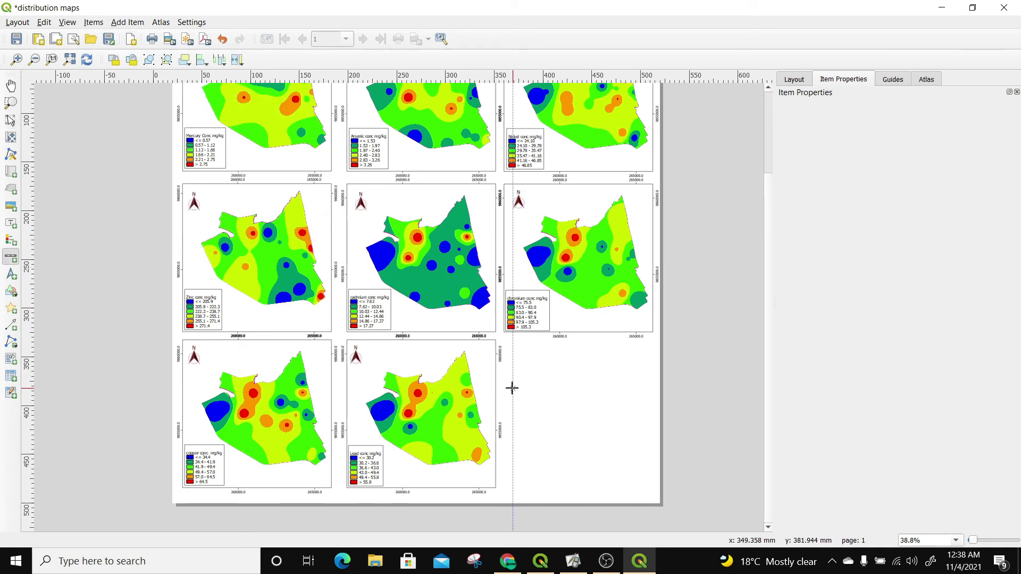
drag(511, 387, 636, 403)
Set the scale bar's right segments to 6 and center it in the empty third-row space
click(993, 302)
click(994, 303)
click(993, 303)
click(993, 303)
click(993, 304)
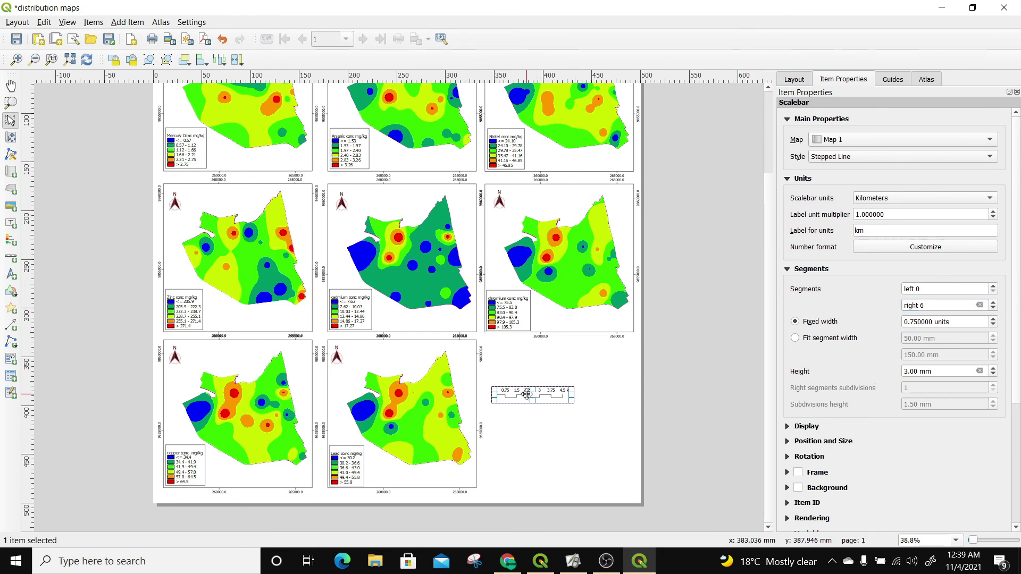
drag(531, 396, 559, 423)
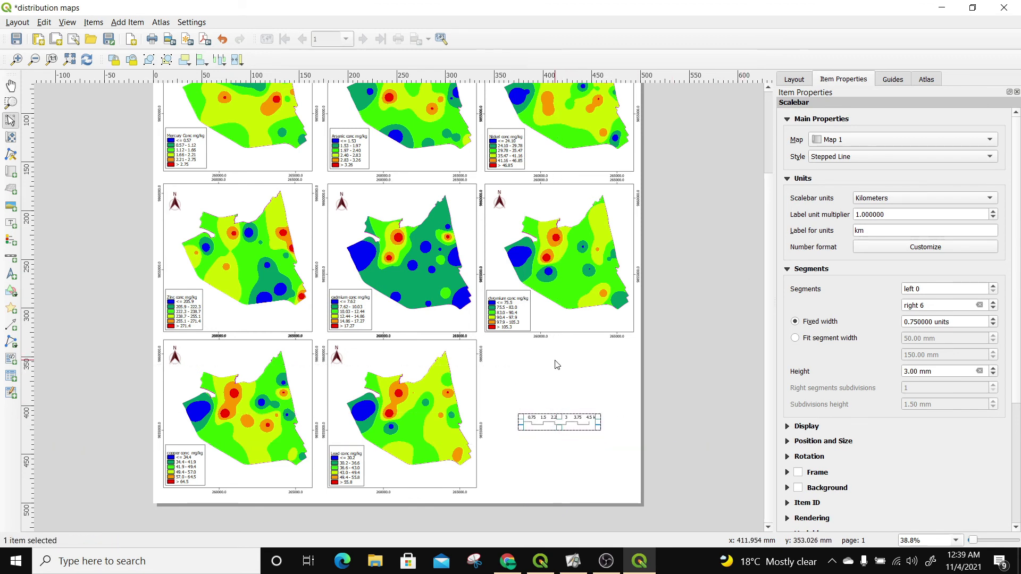
click(550, 377)
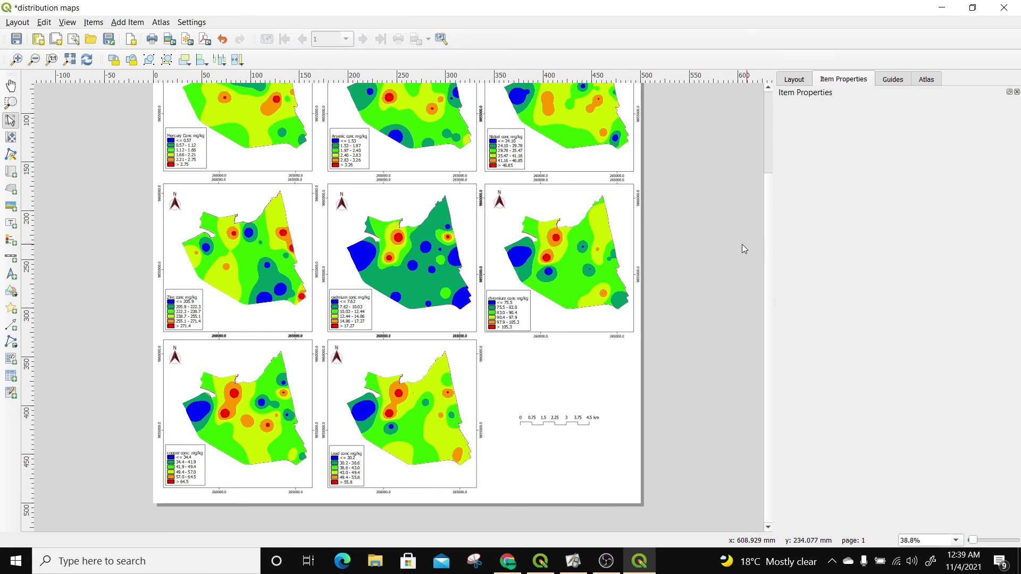
Fit the whole layout page in view and save the project
click(70, 59)
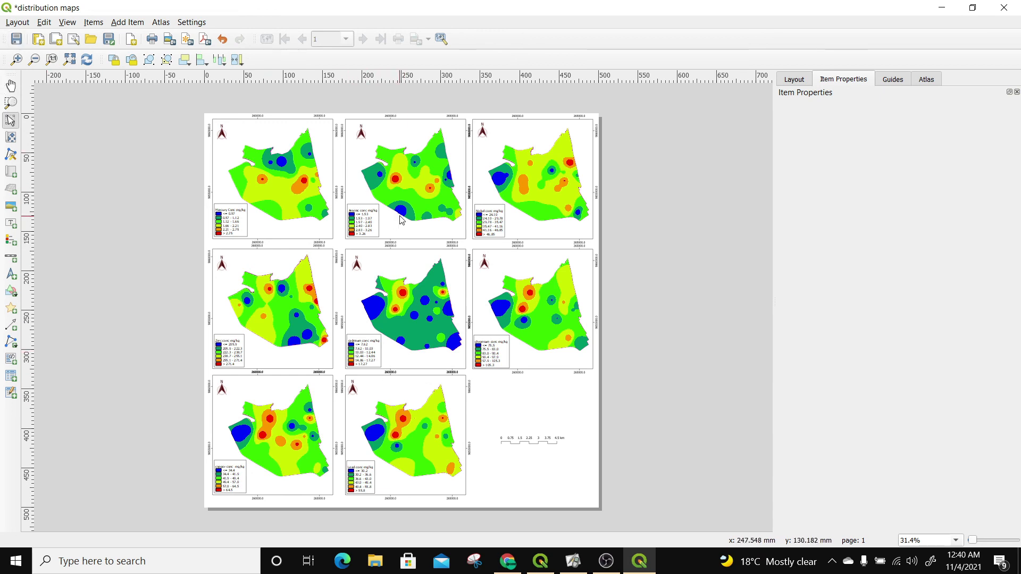
click(12, 24)
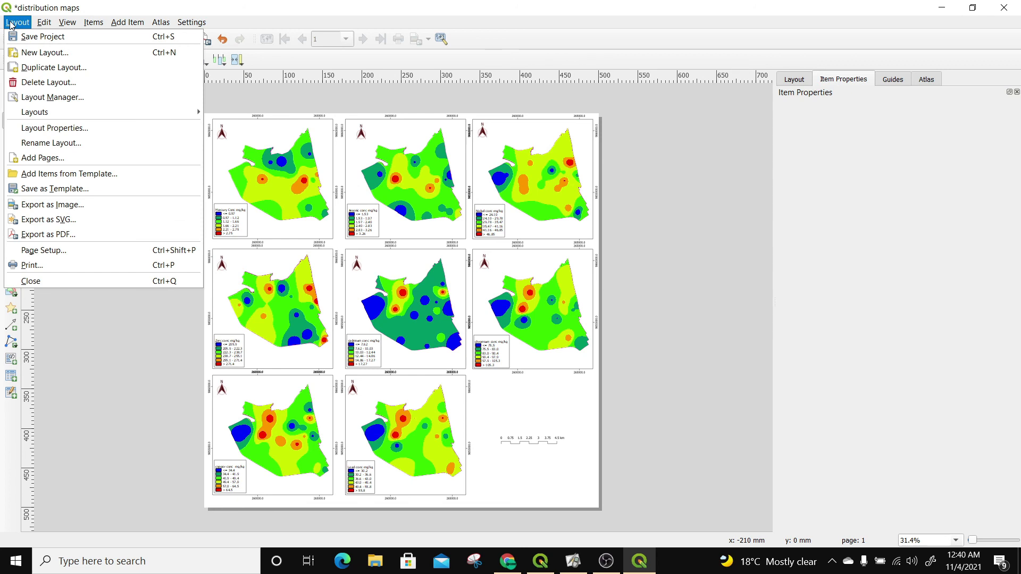
click(34, 37)
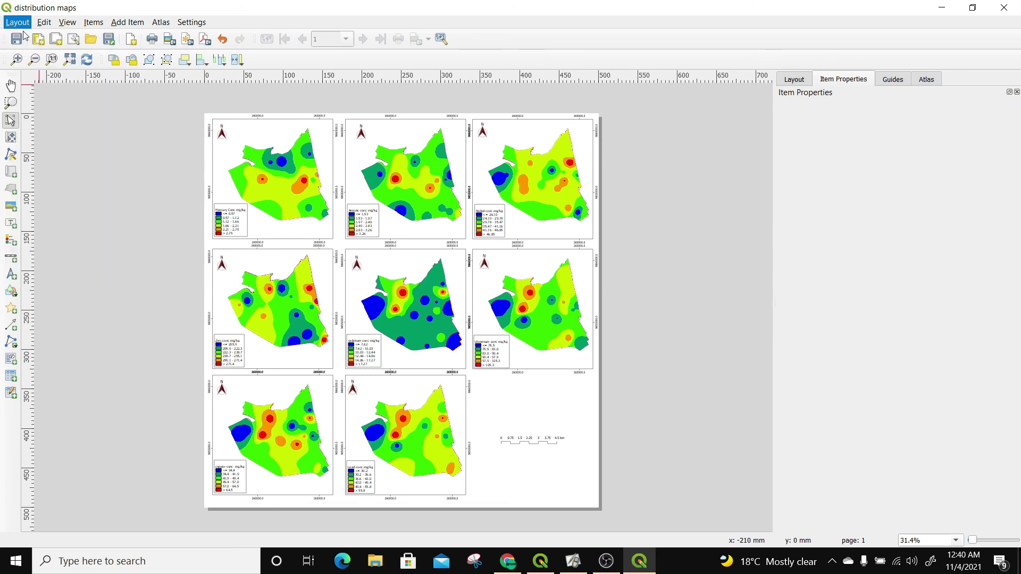
Start an image export of the layout and create a folder named "maps" inside the Distribution mapping exercise folder
click(18, 24)
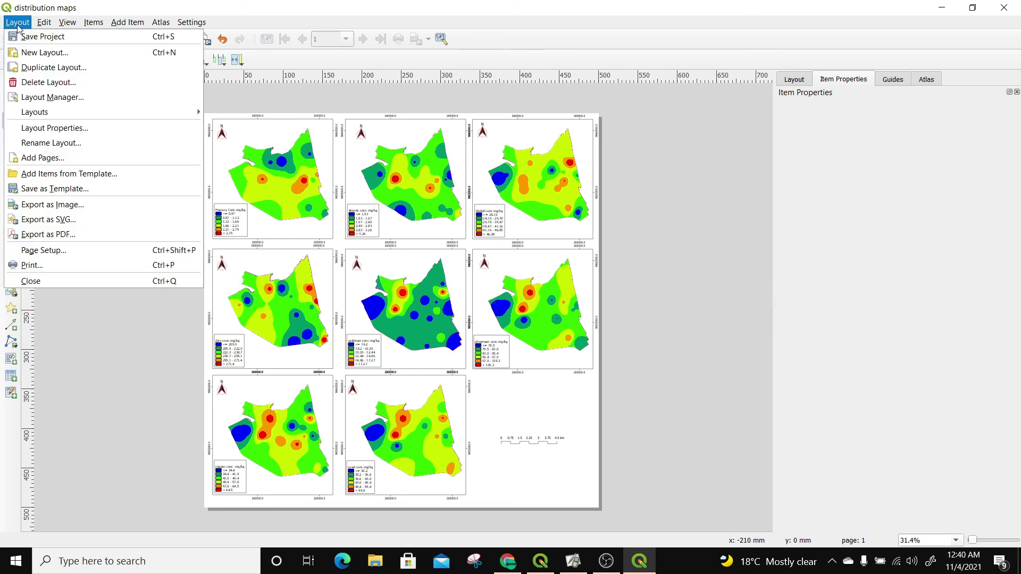
click(55, 205)
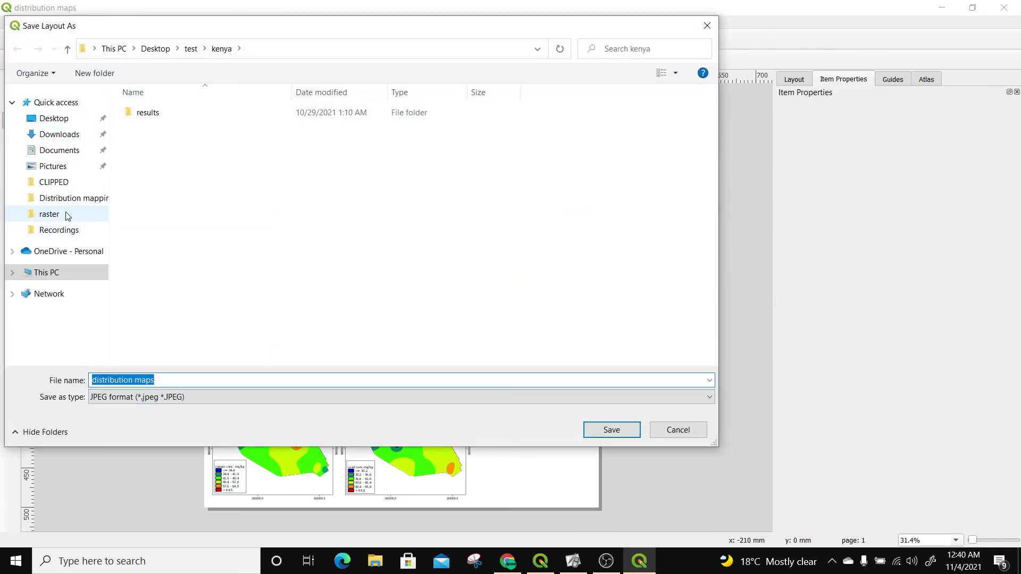
click(88, 198)
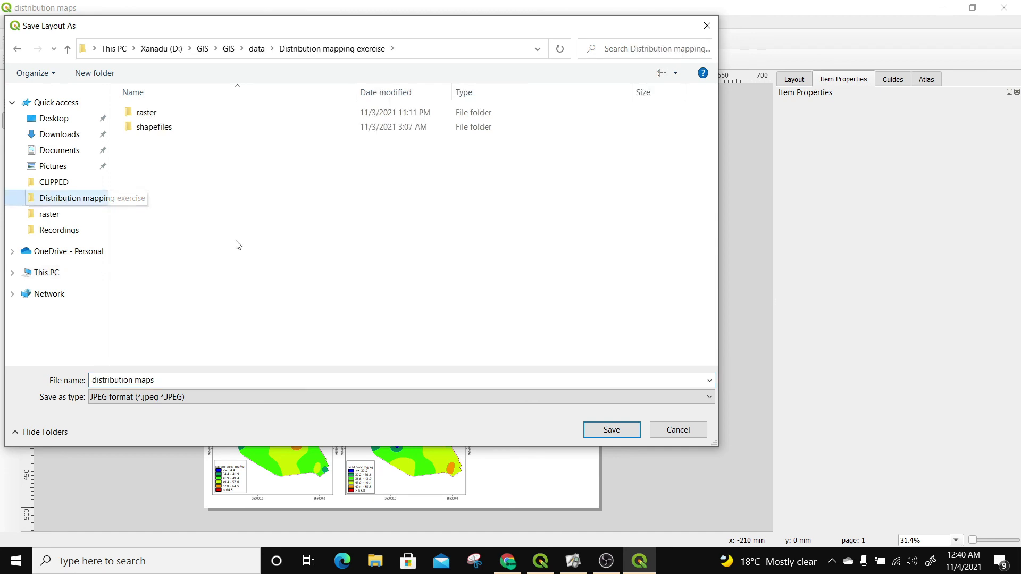
click(95, 72)
text(maps)
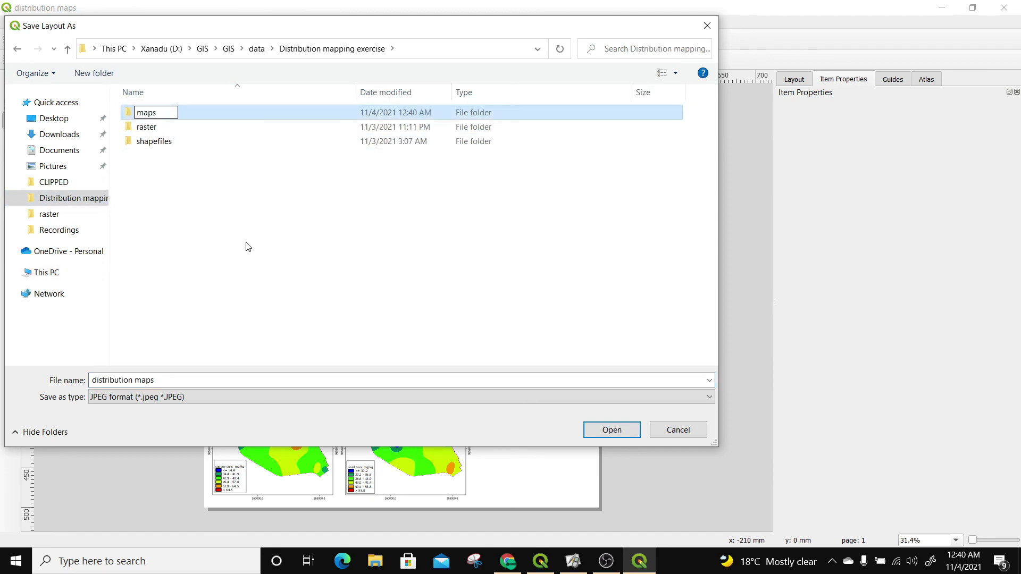
click(170, 152)
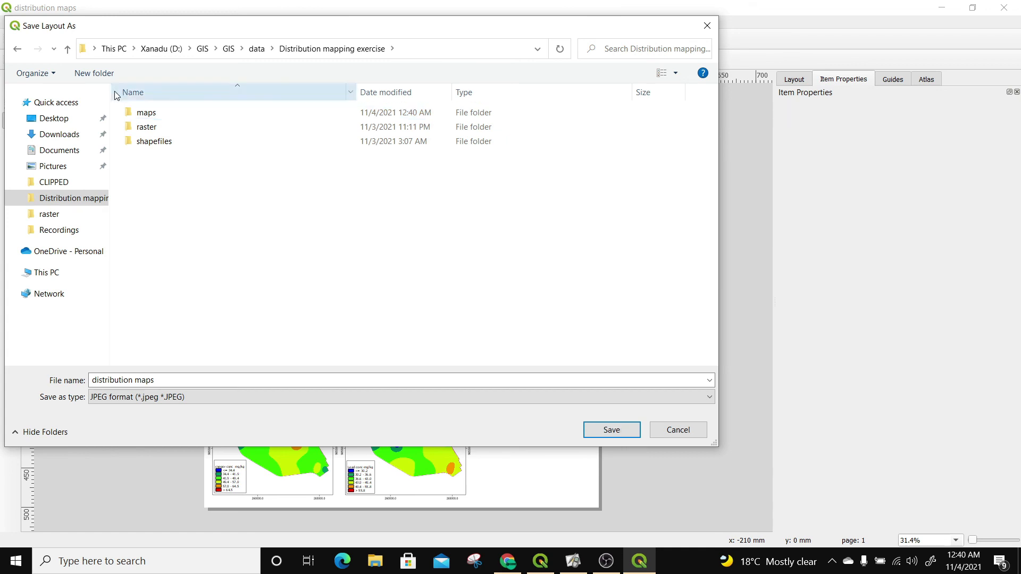
Export the layout into the maps folder as a JPEG named "distribution maps1" at 300 dpi
double_click(160, 112)
click(175, 380)
click(178, 379)
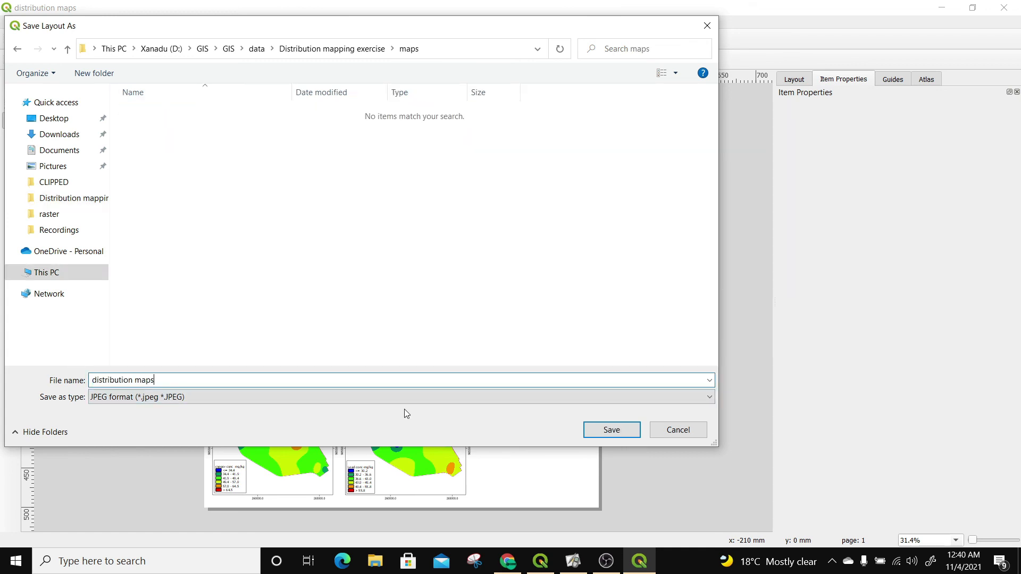
click(601, 434)
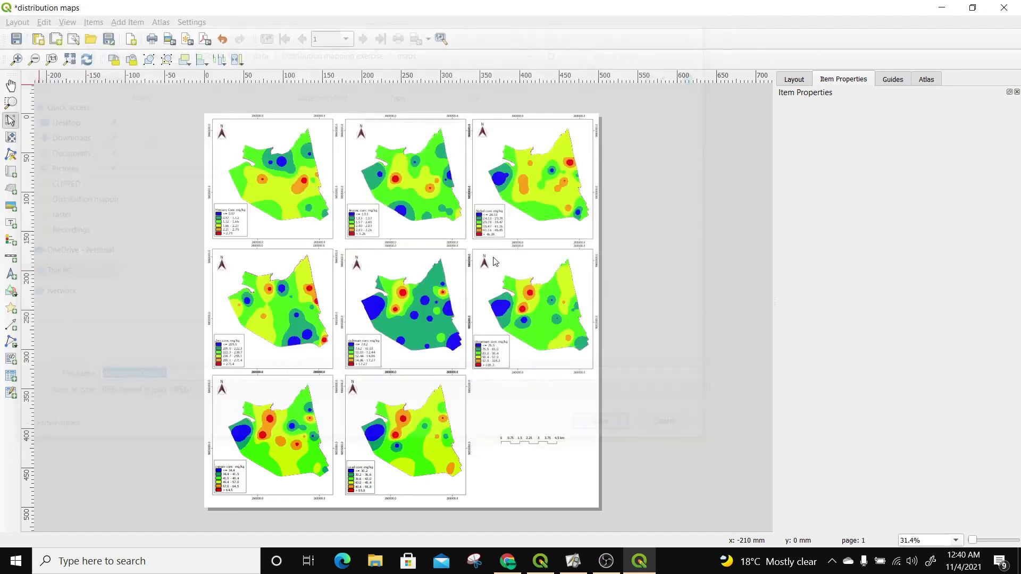
drag(465, 199, 426, 201)
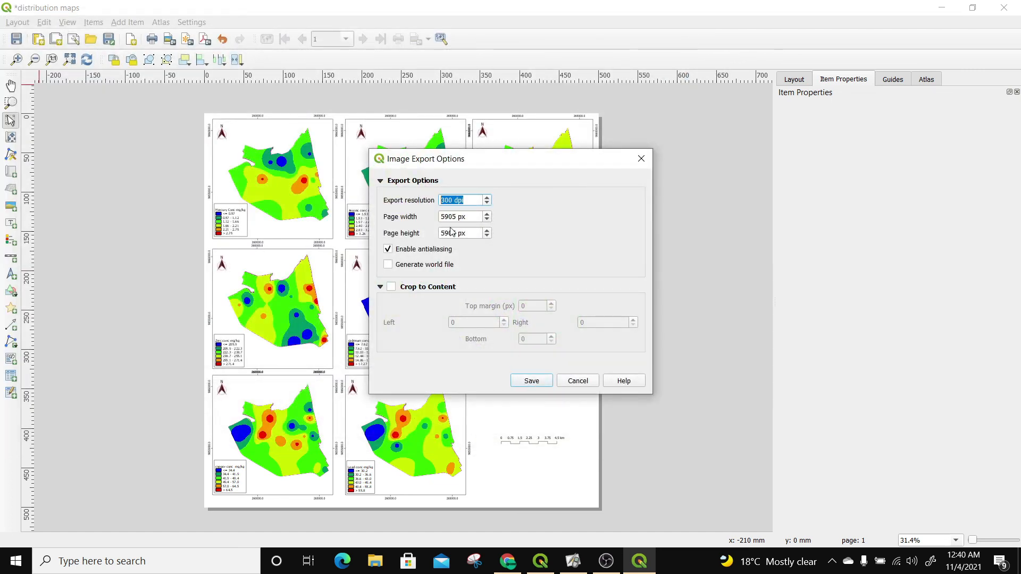
click(532, 381)
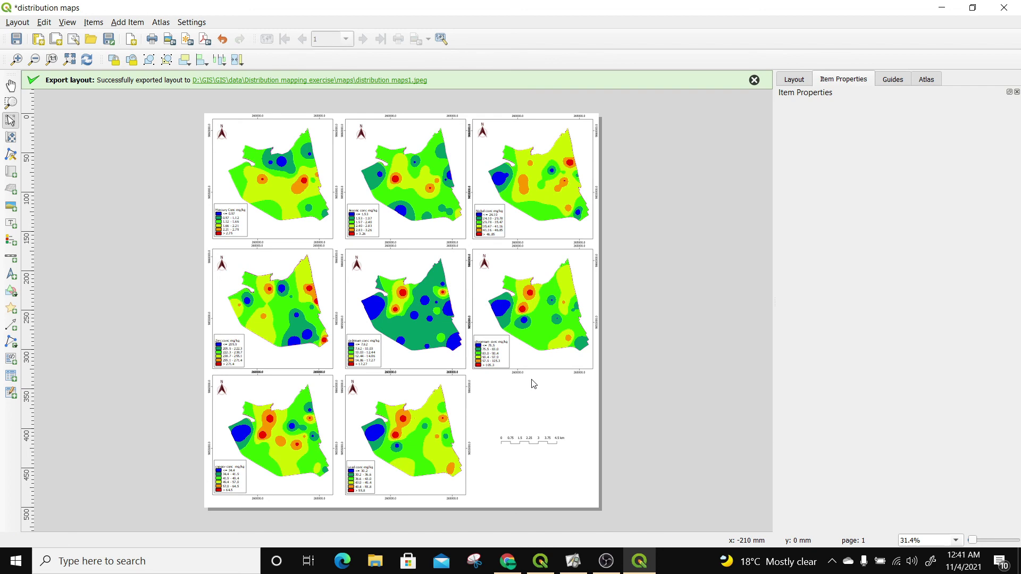
Open the exported "distribution maps1" image from its folder in Photos and maximize the viewer
click(384, 82)
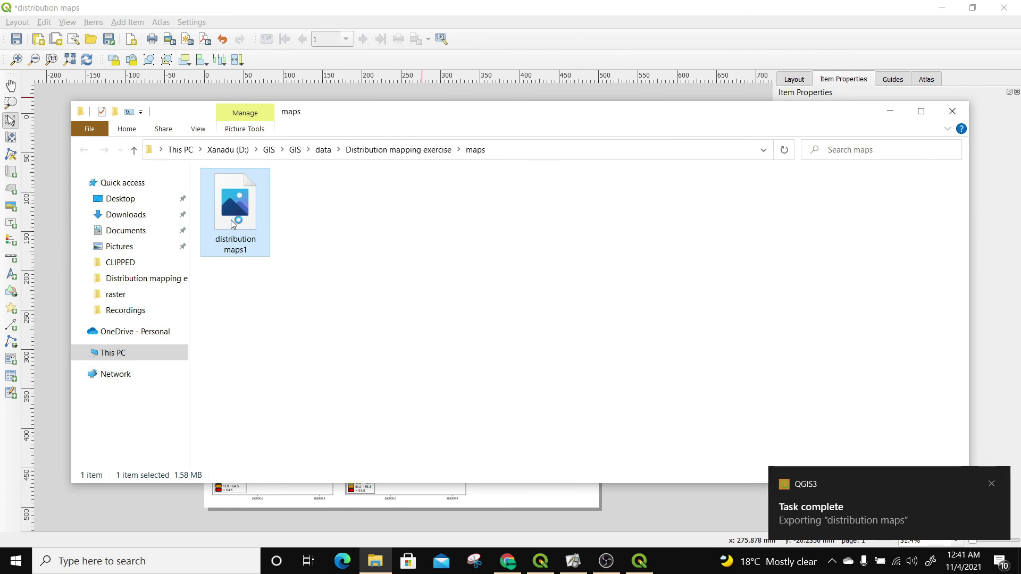
double_click(233, 224)
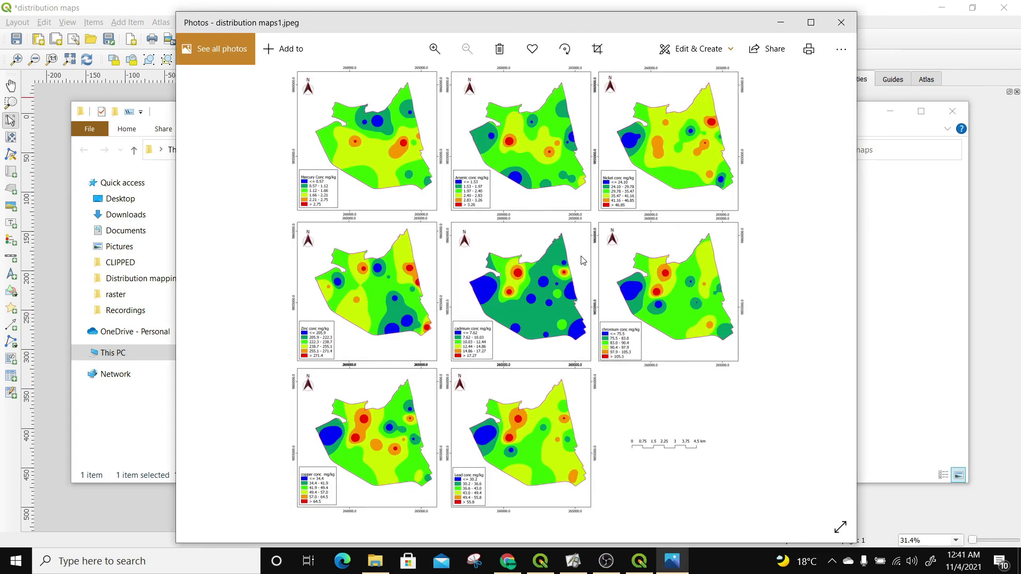
click(811, 22)
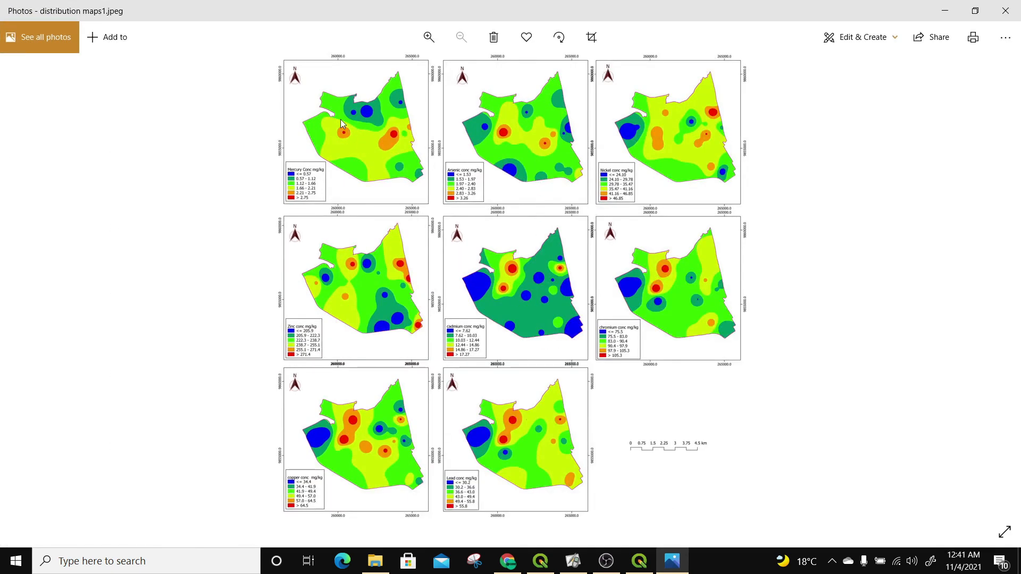
Examine the exported maps, their legends, north arrows and the scale bar up close
click(429, 37)
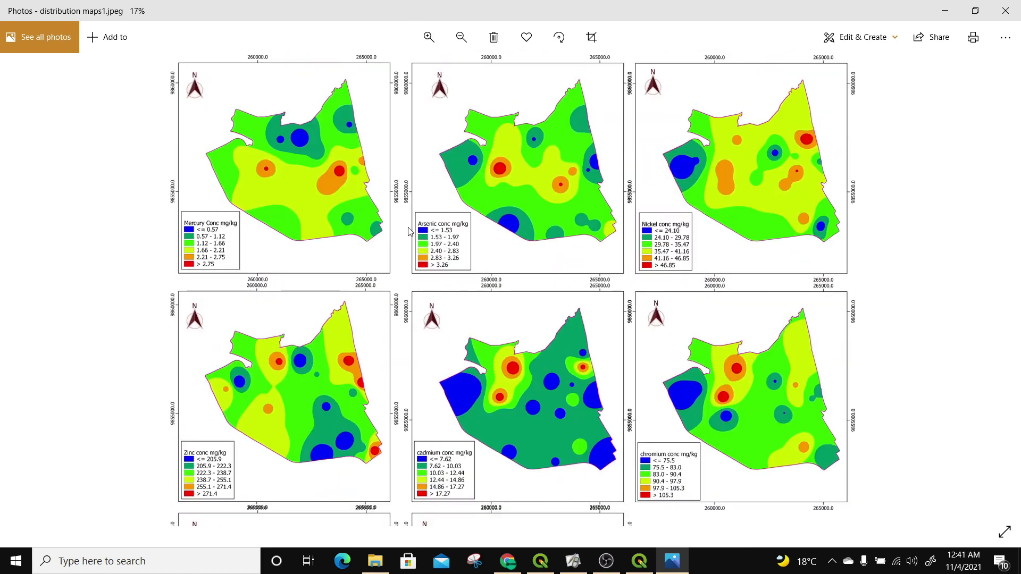
scroll(680, 282, down, 2)
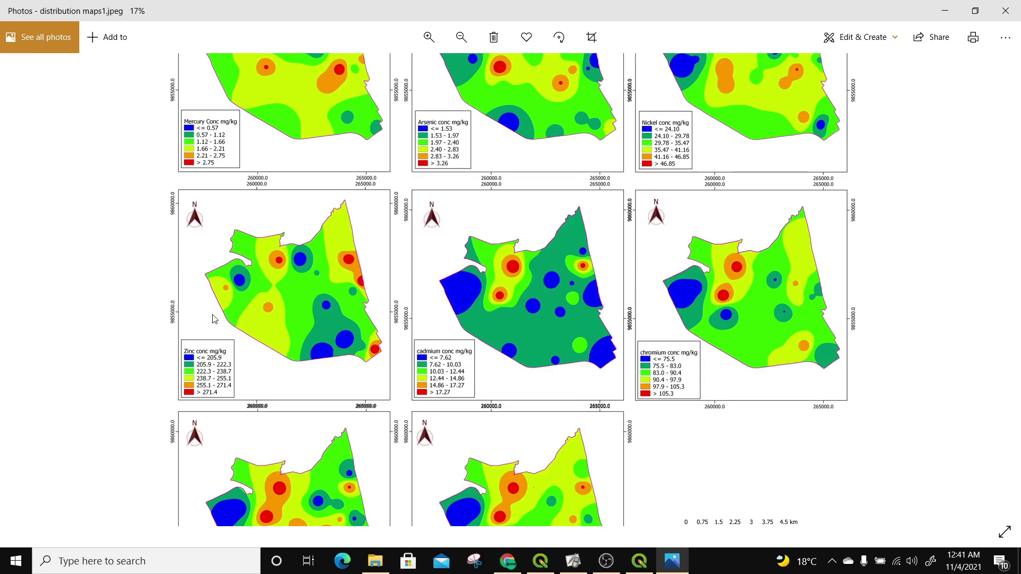
scroll(210, 373, down, 2)
scroll(471, 282, down, 1)
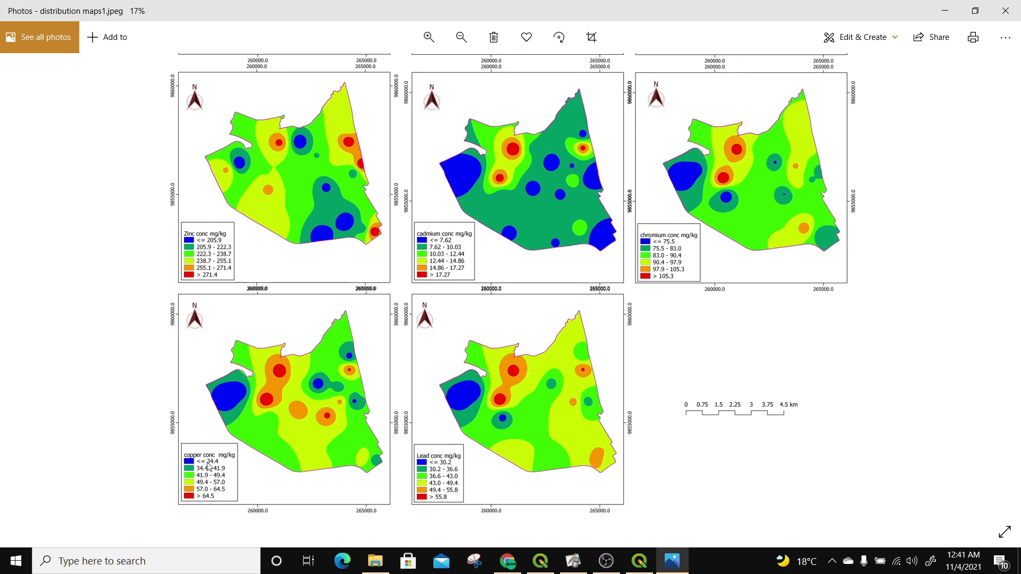
scroll(512, 259, up, 3)
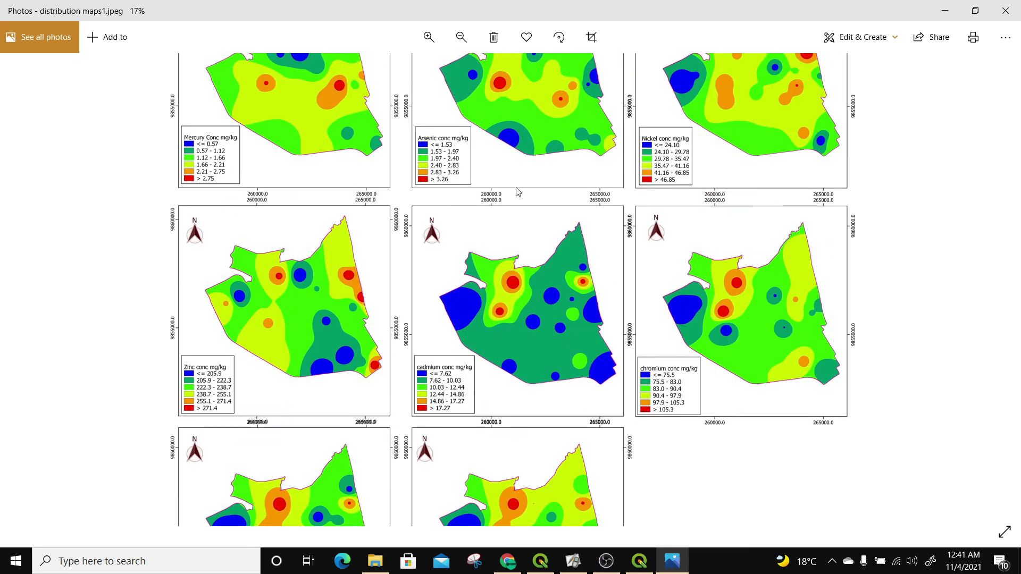
scroll(519, 192, up, 2)
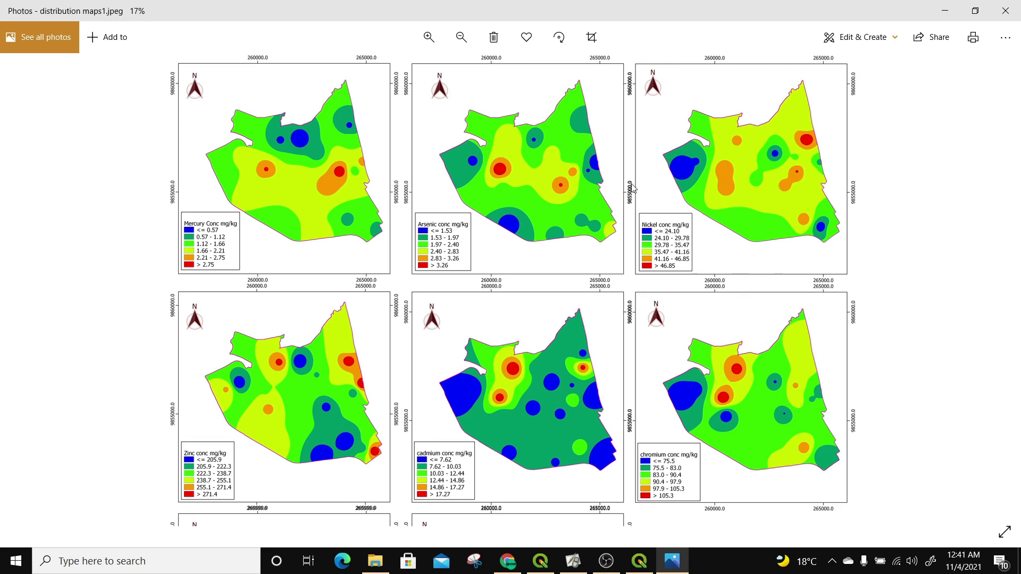
scroll(551, 315, down, 2)
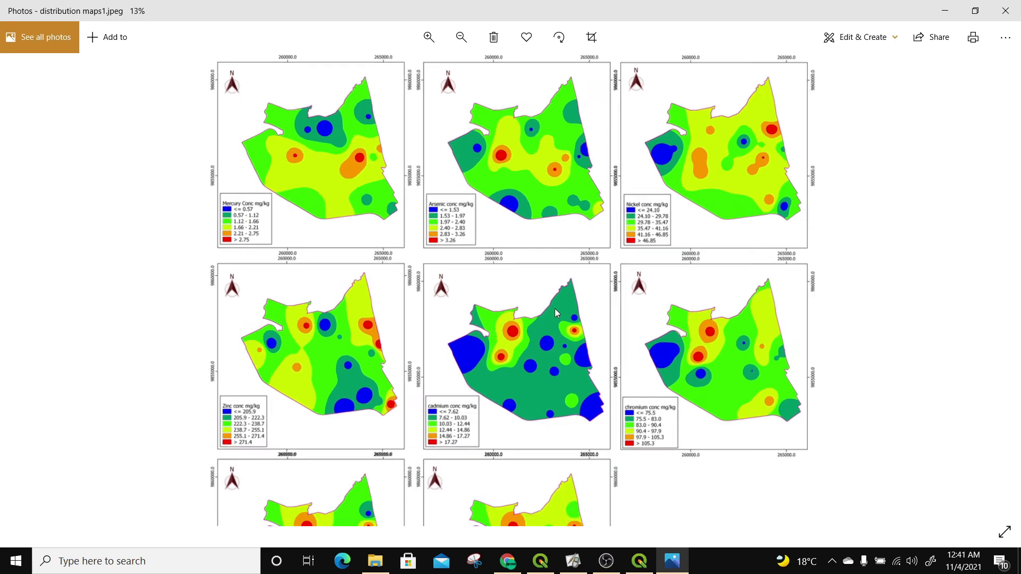
scroll(550, 316, up, 3)
scroll(550, 316, up, 2)
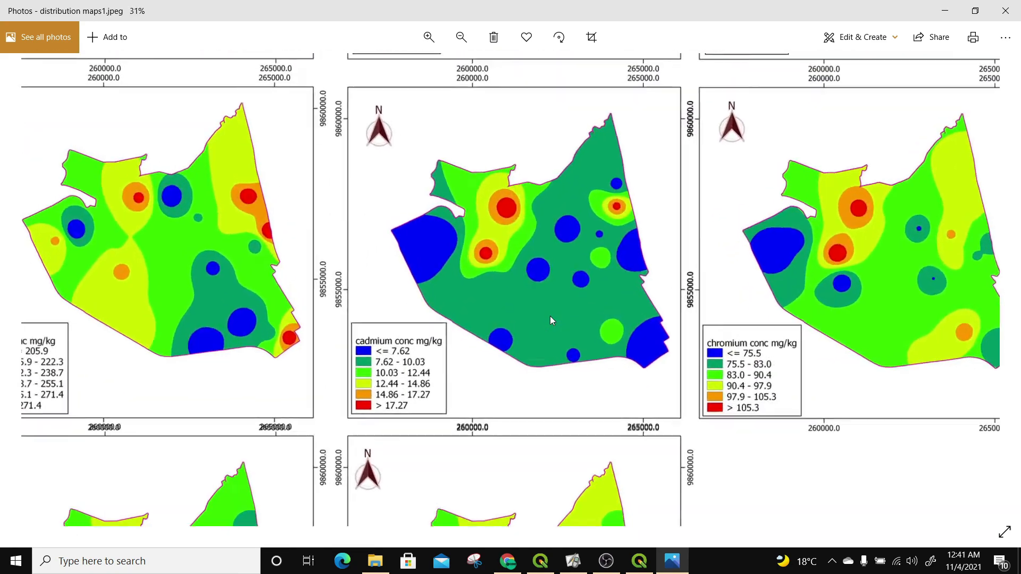
scroll(548, 316, down, 4)
scroll(548, 317, up, 1)
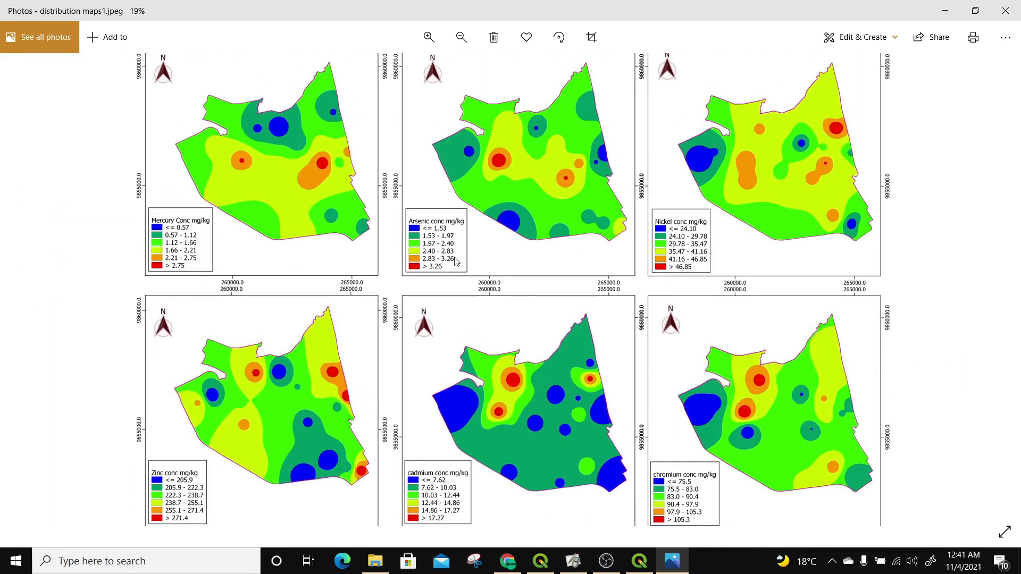